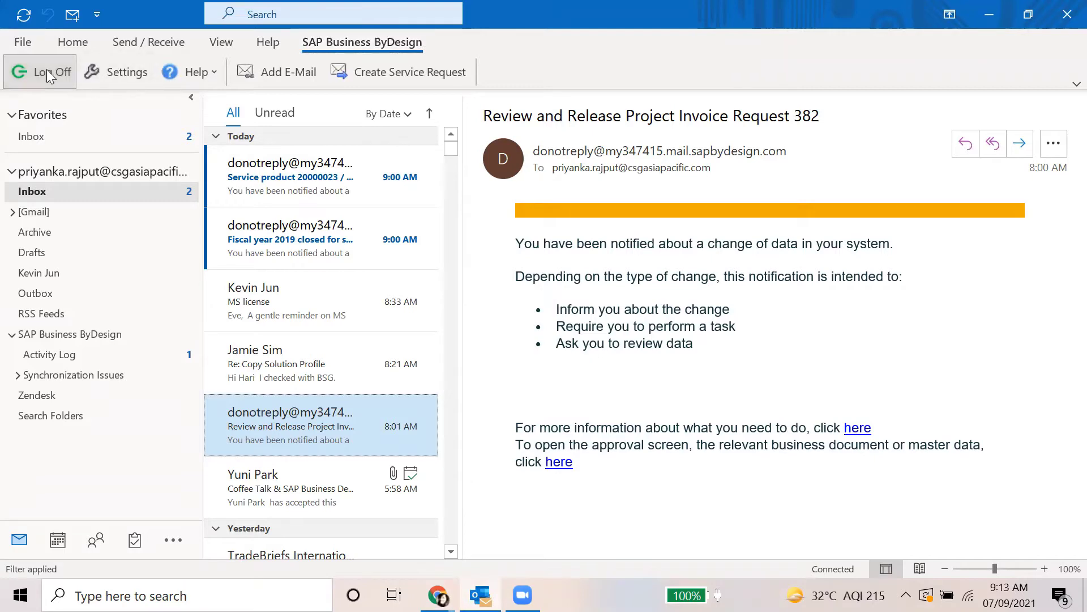
Log off SAP Business ByDesign and log back on with the saved user name and no certificate
click(49, 73)
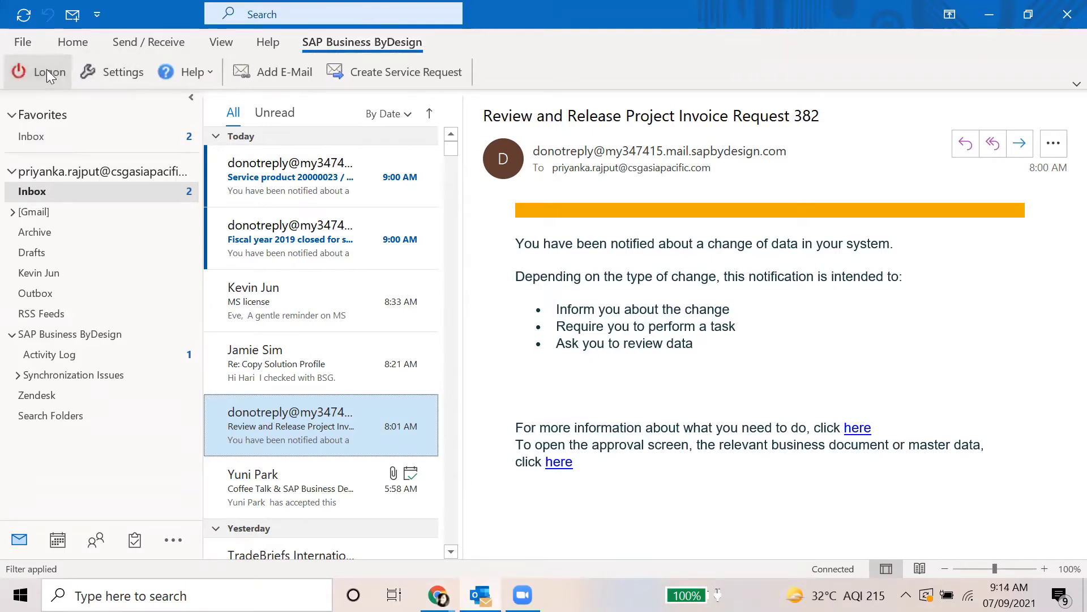
click(43, 72)
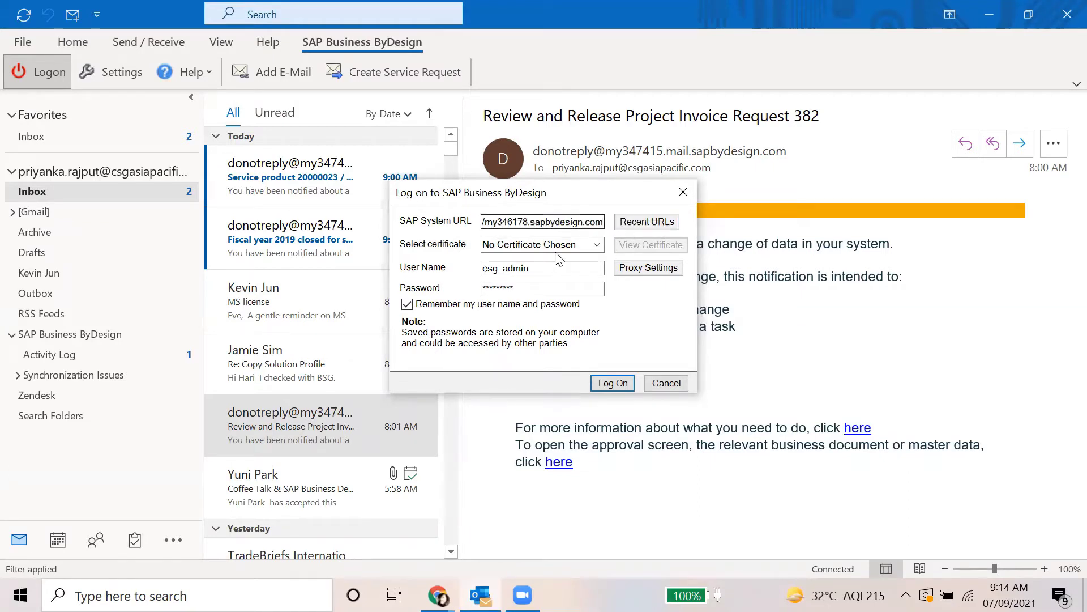
click(597, 245)
click(599, 250)
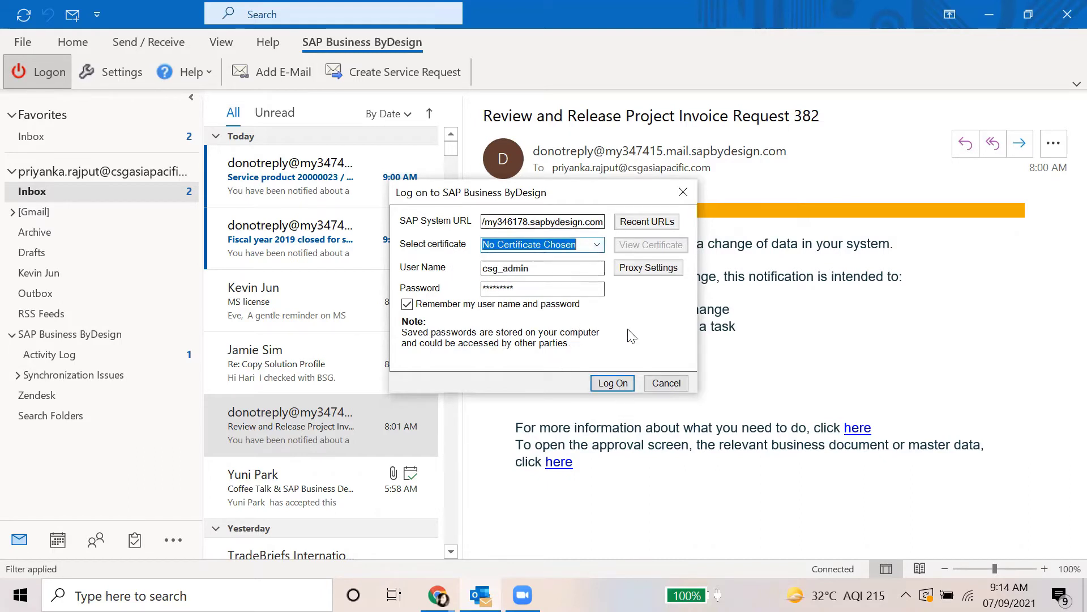
click(544, 270)
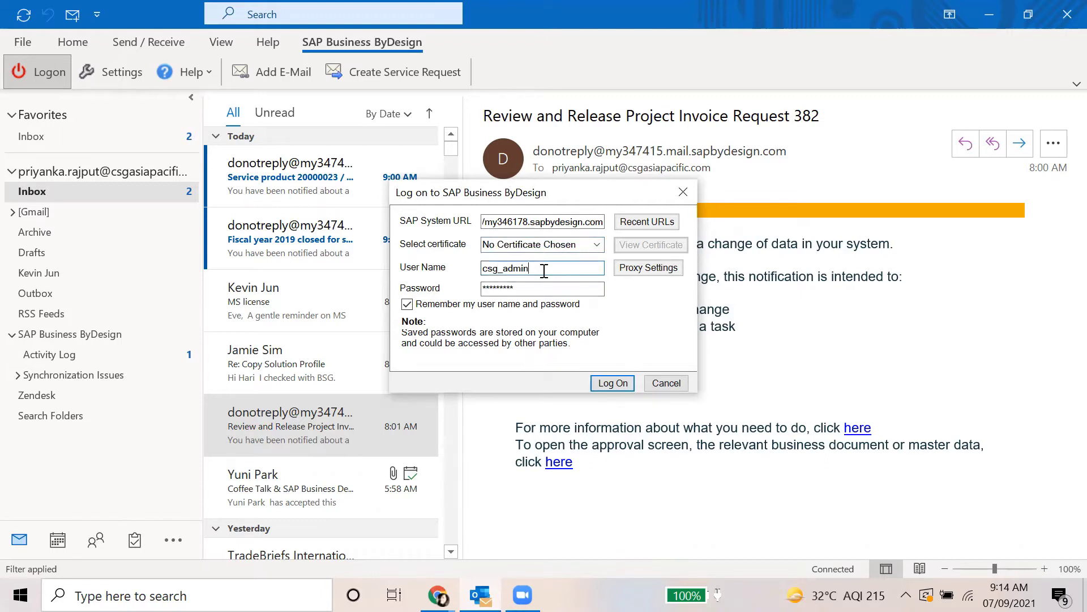
click(608, 384)
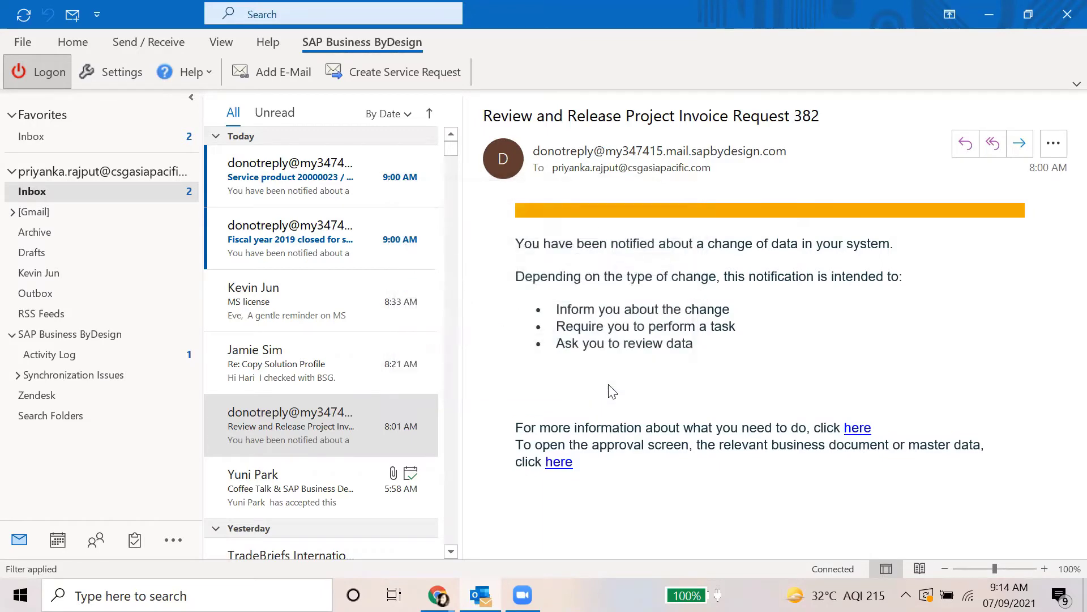
key(alt+Tab)
Present the Outlook integration deck up to the contact-synchronization slide, then return to Outlook
click(463, 356)
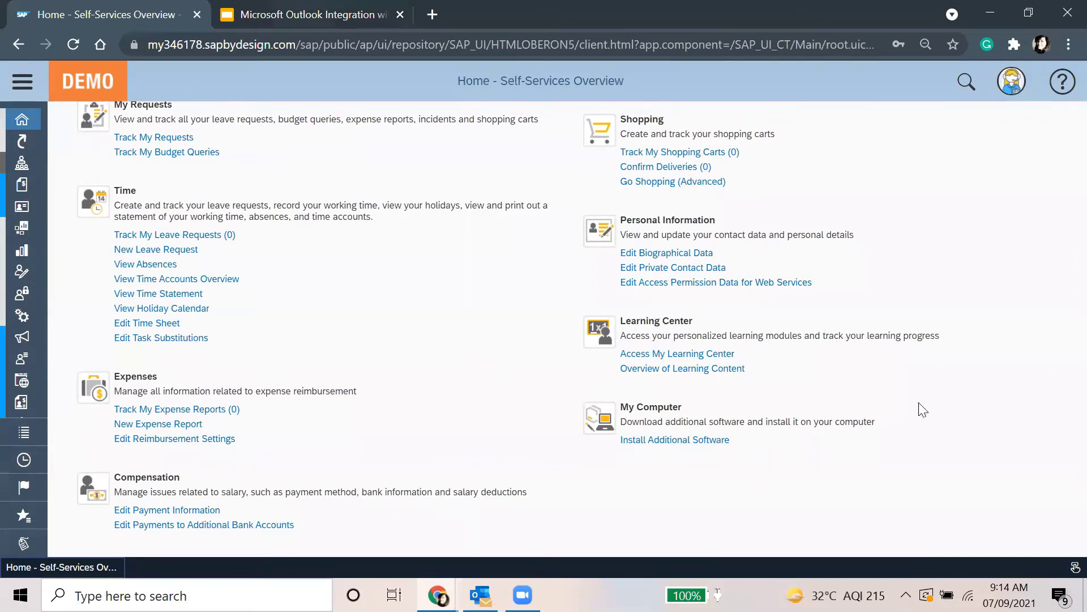
key(ctrl+Tab)
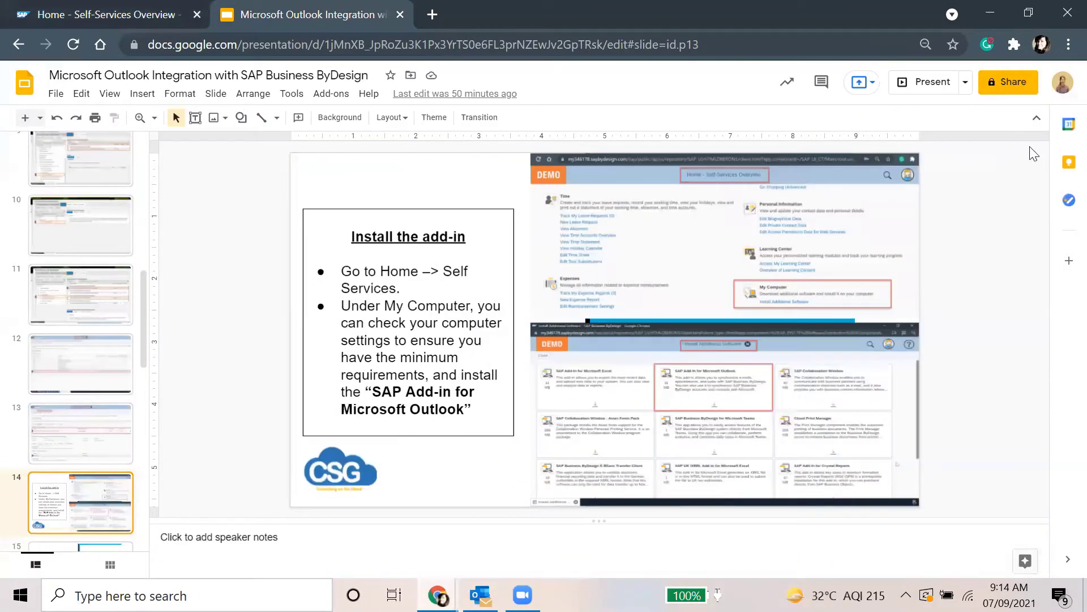
click(935, 83)
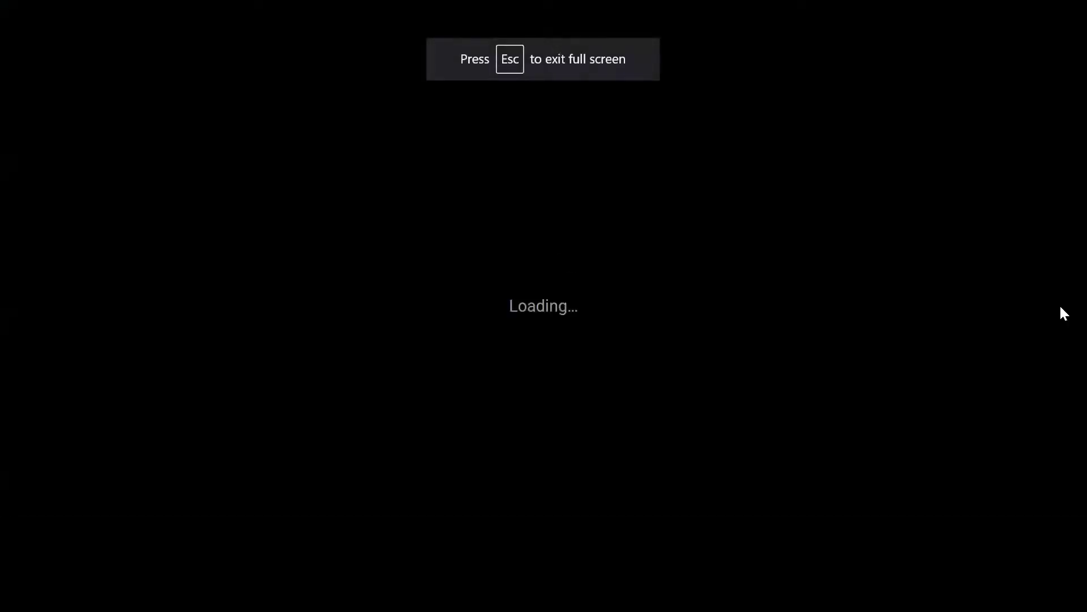
key(Right)
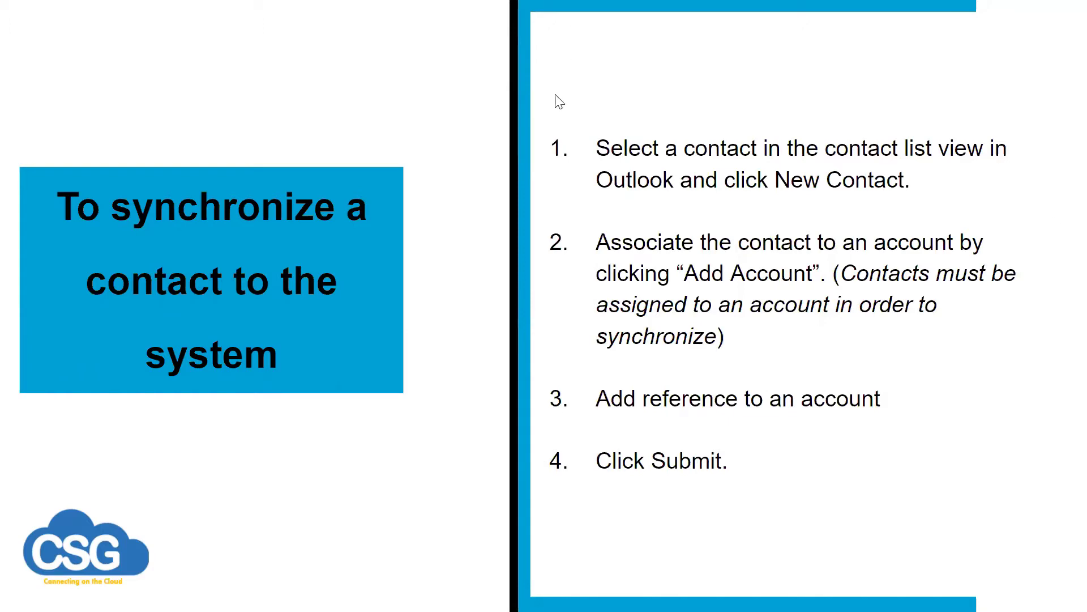
key(Escape)
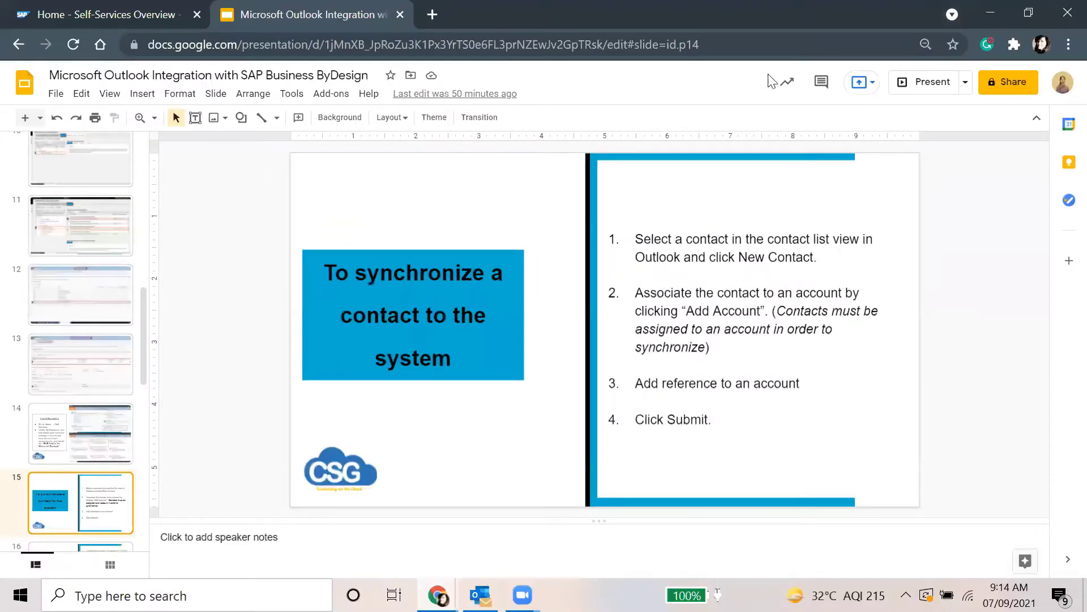
key(alt+Tab)
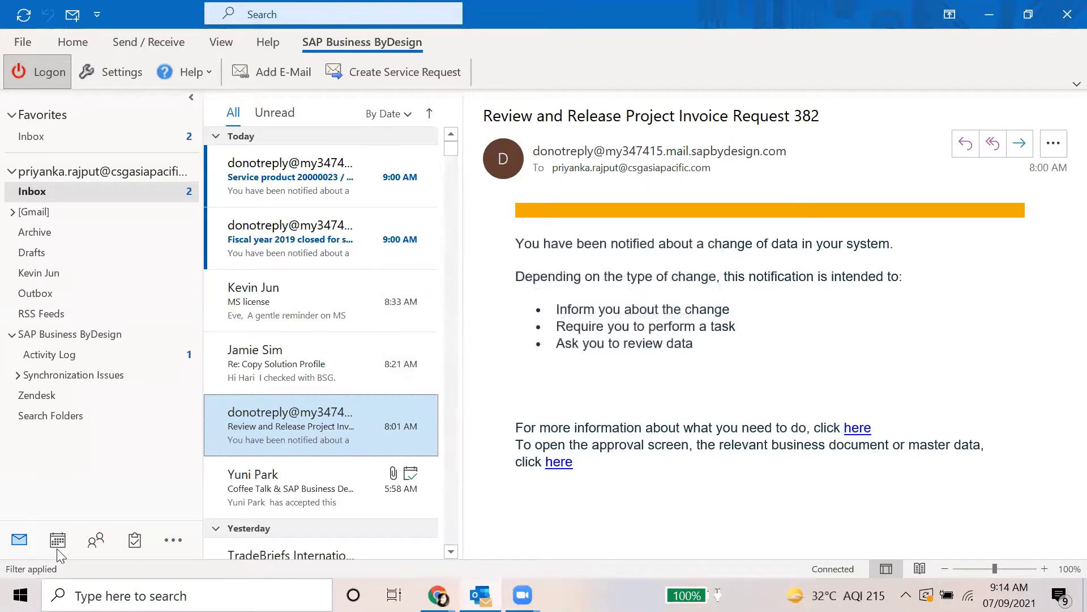
Switch to People and inspect the SAP Business ByDesign Accounts folders with a widened folder pane
click(57, 544)
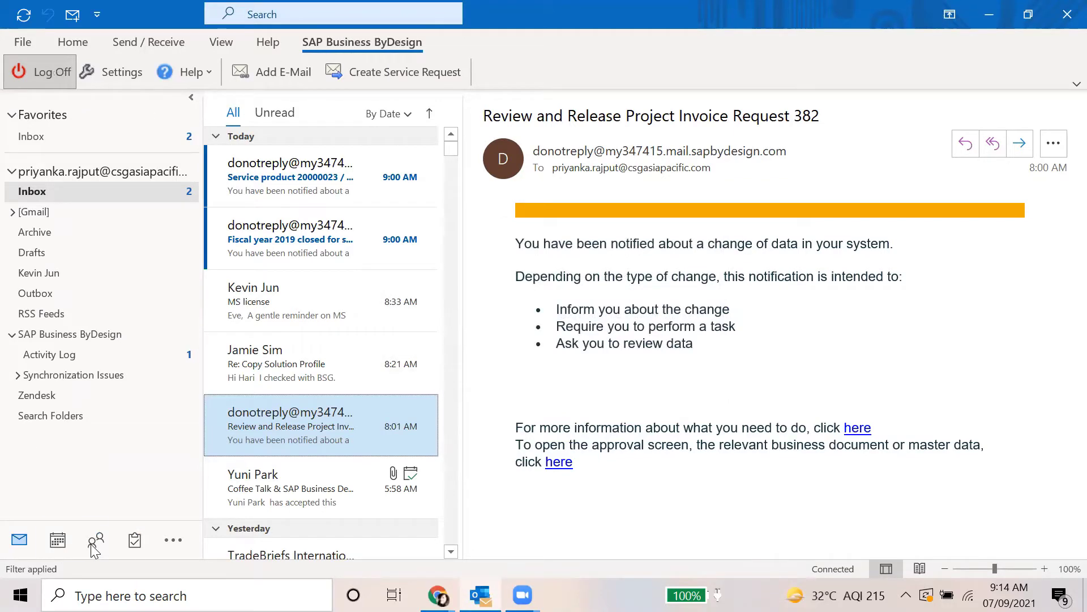
click(92, 545)
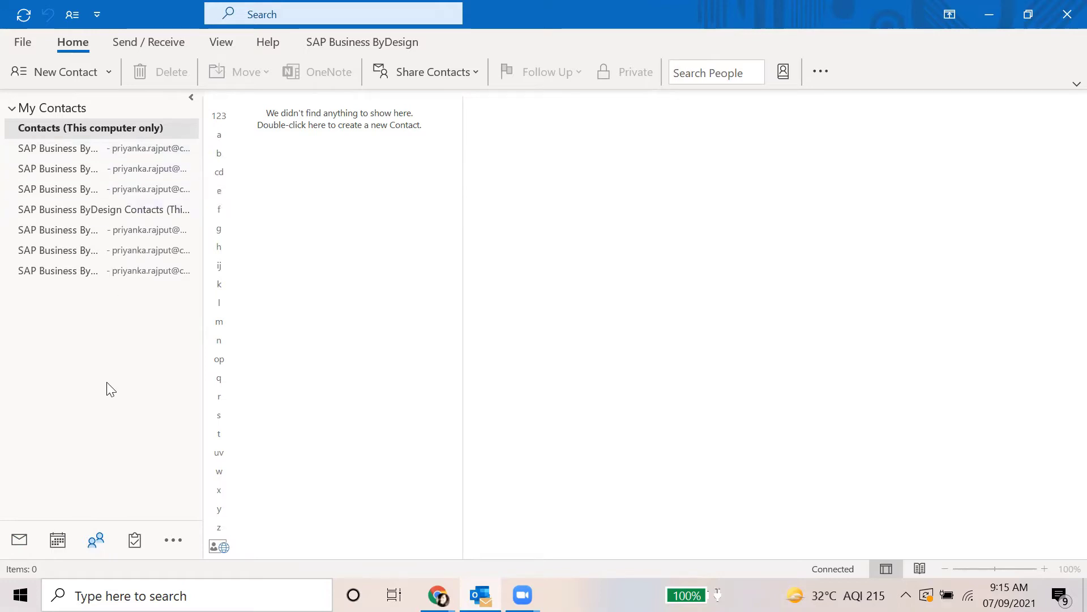
click(65, 143)
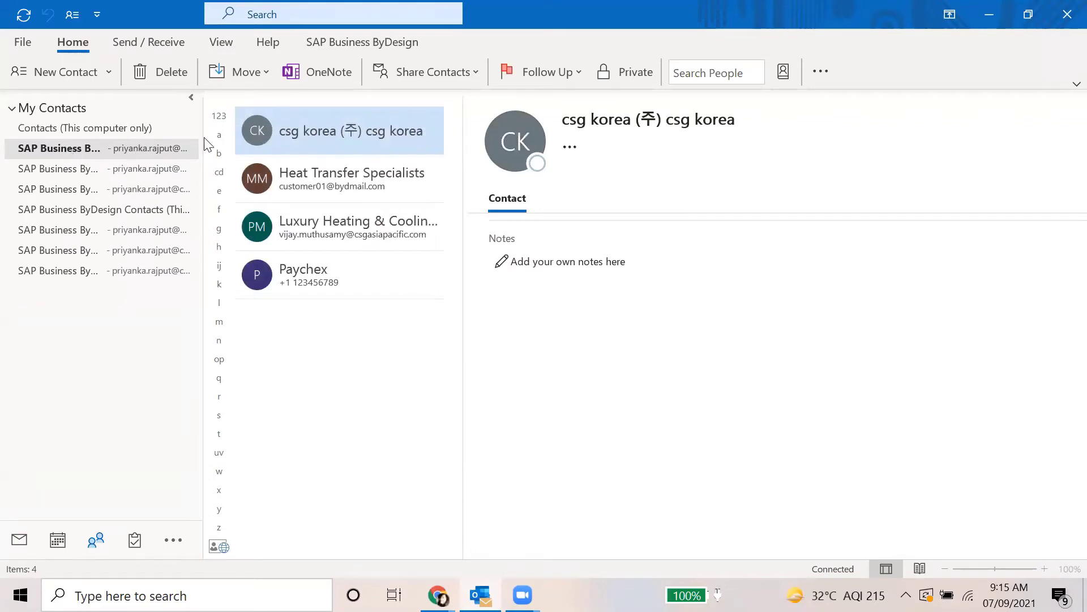
drag(204, 136, 758, 235)
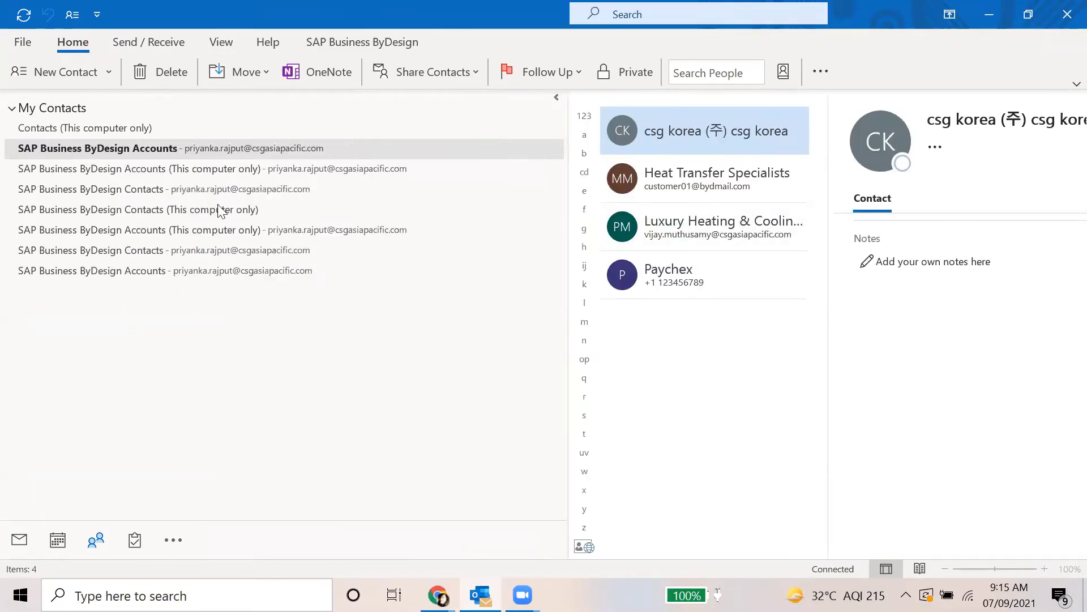
click(226, 169)
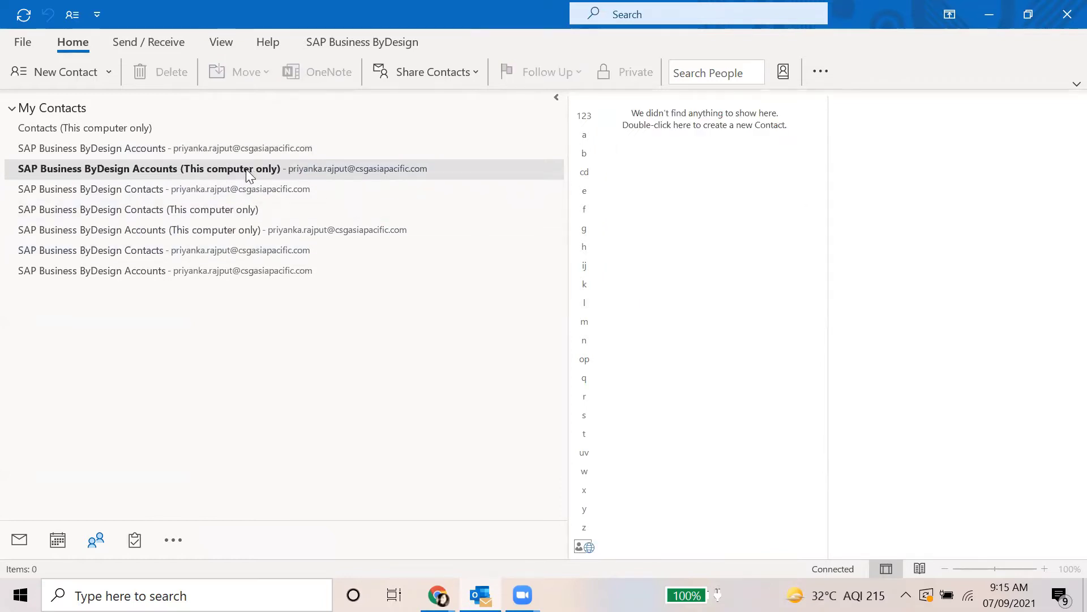
click(201, 147)
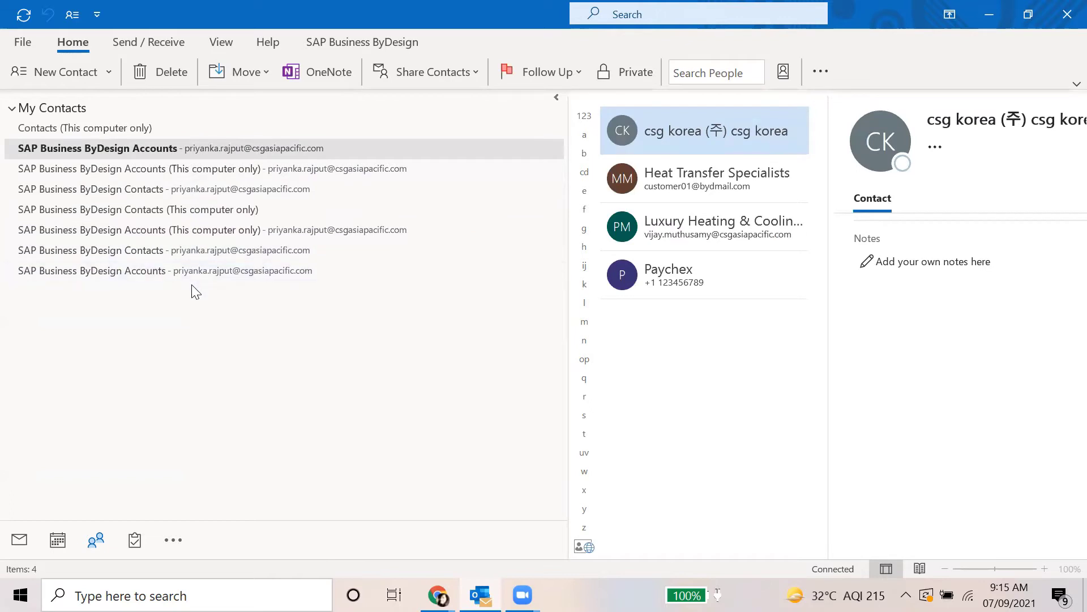
drag(569, 164, 255, 168)
Select the SAP Business ByDesign Contacts folder and start a new contact from the list
click(85, 196)
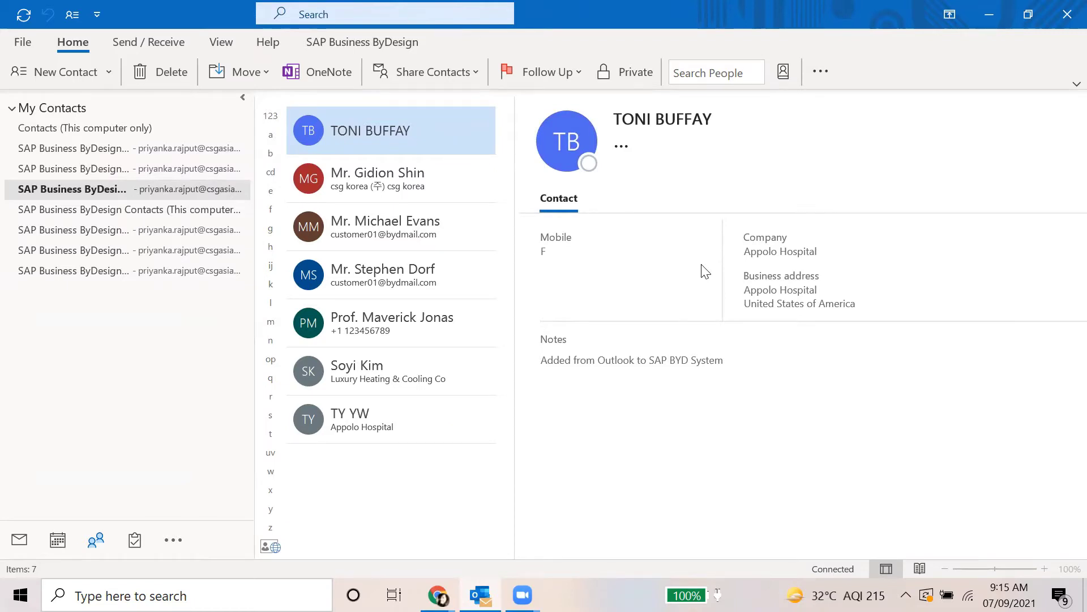
right_click(82, 189)
key(Escape)
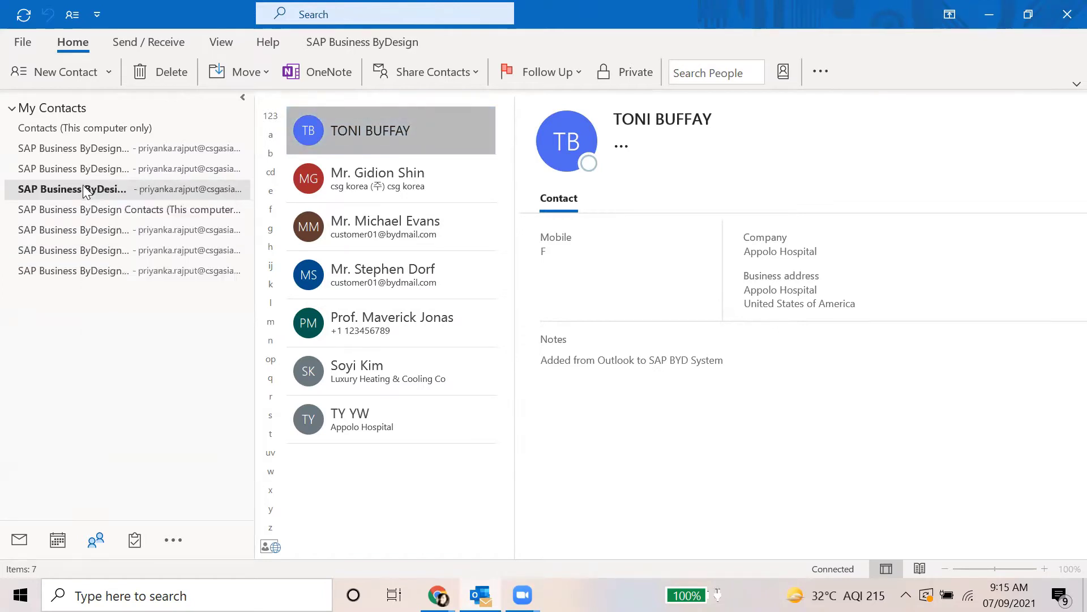
click(82, 189)
right_click(364, 486)
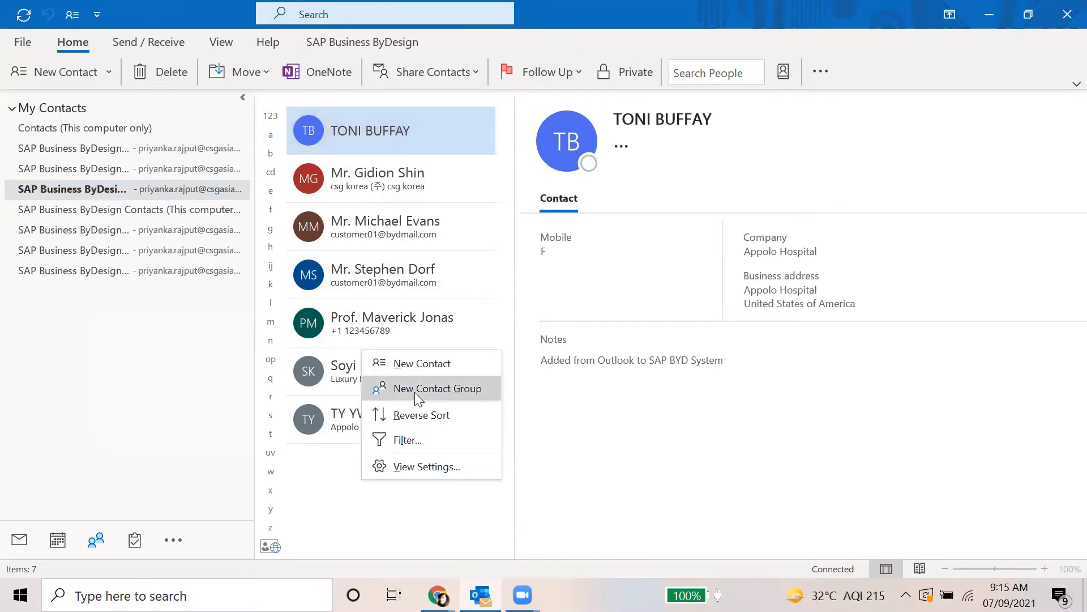
click(433, 363)
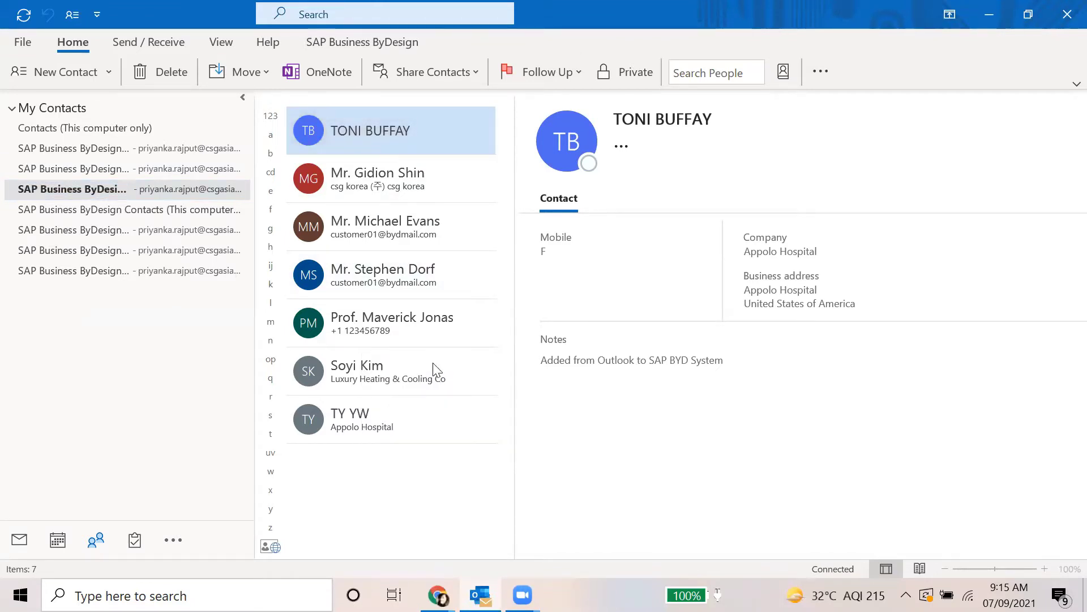
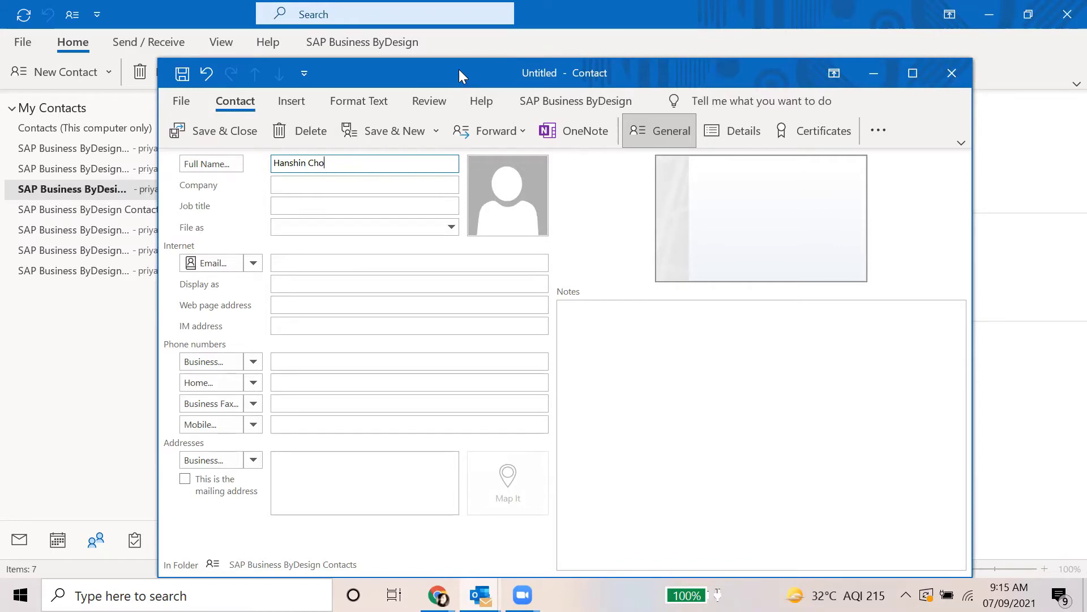
Enter the contact's full name, company 'Kia motors' and business address city 'Seoul'
click(317, 184)
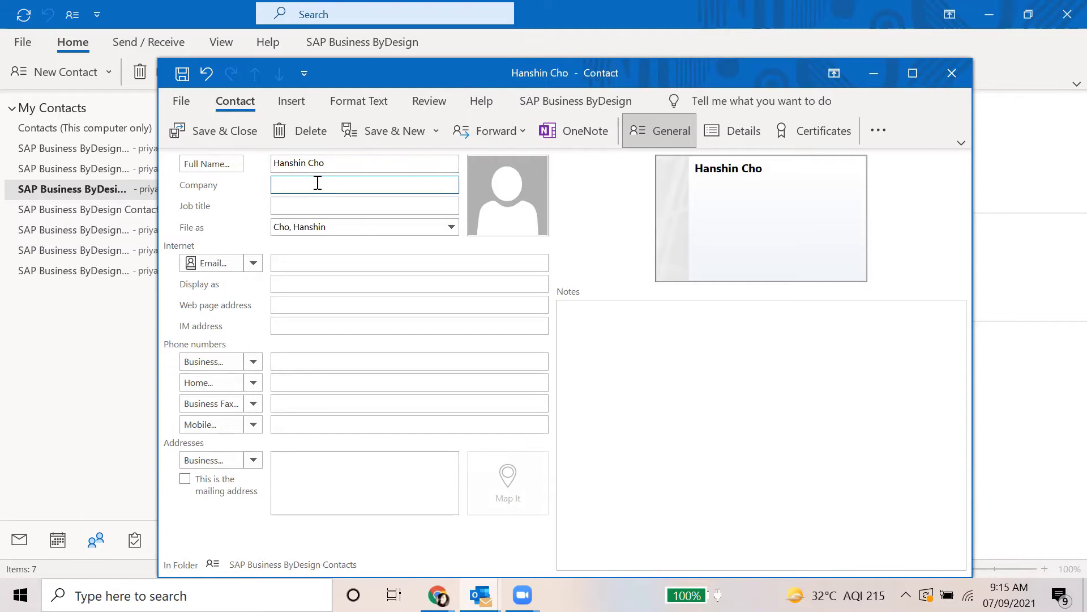
text(Kla)
key(BackSpace)
key(BackSpace)
text(ia motors)
click(323, 474)
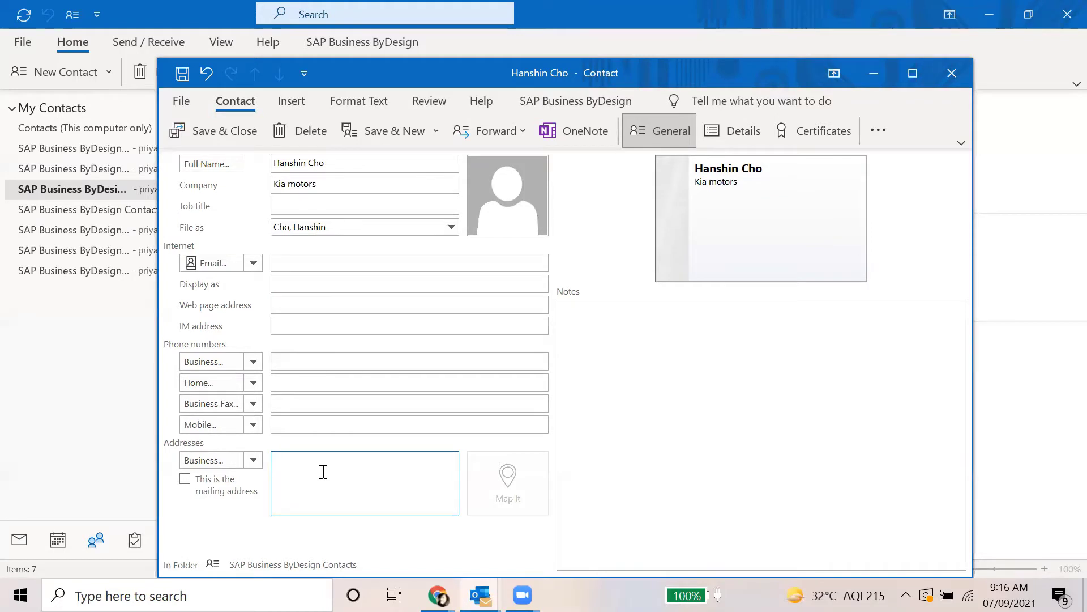
text(Seoul)
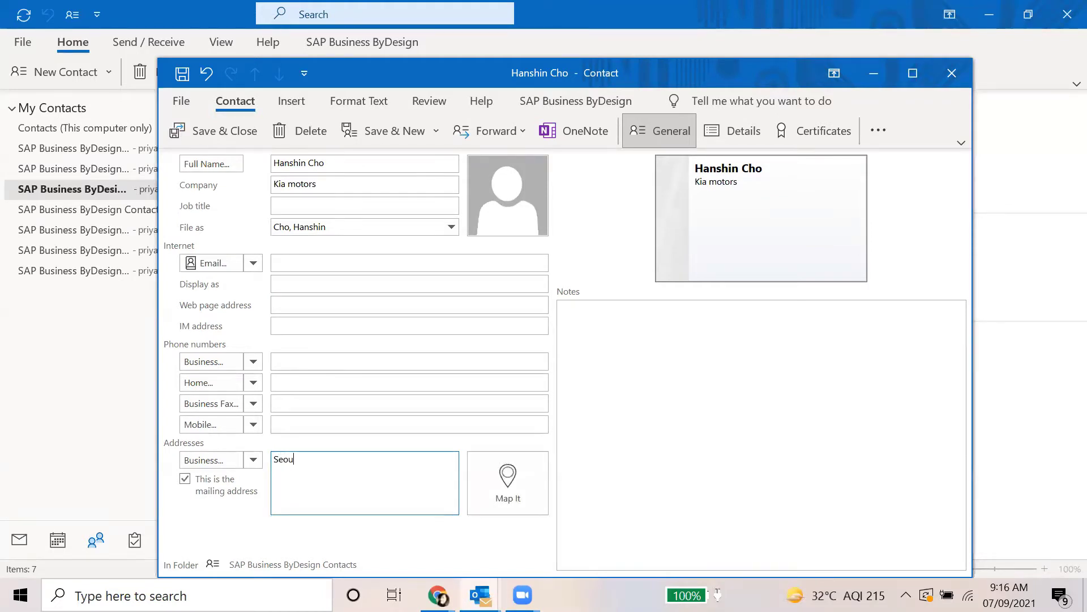
click(227, 132)
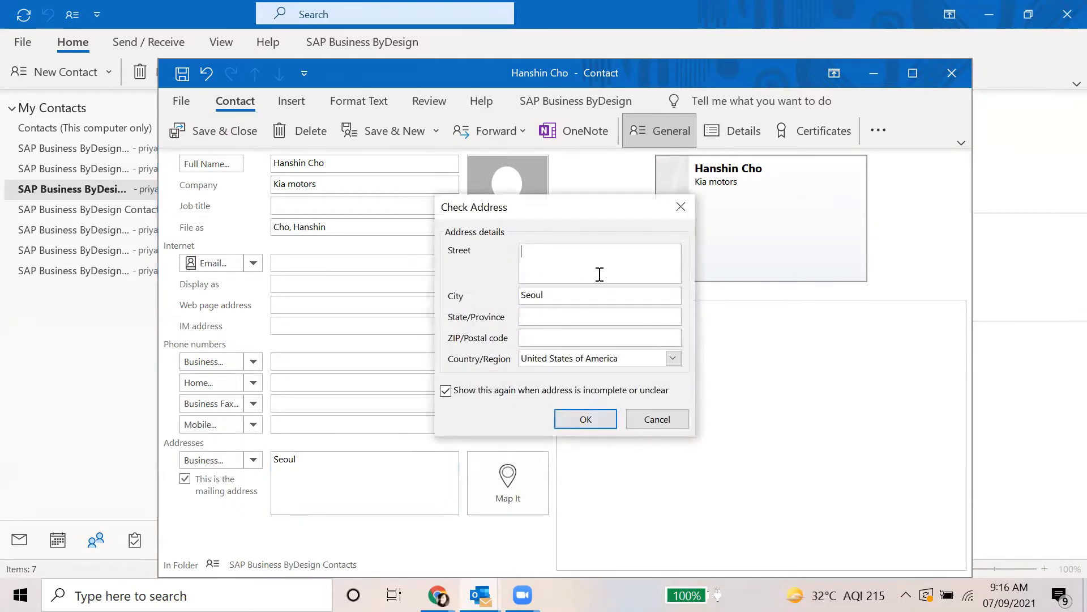
Complete the address with postal code 07333, country Korea and street #91, then save the contact
click(585, 335)
text(07333)
click(673, 358)
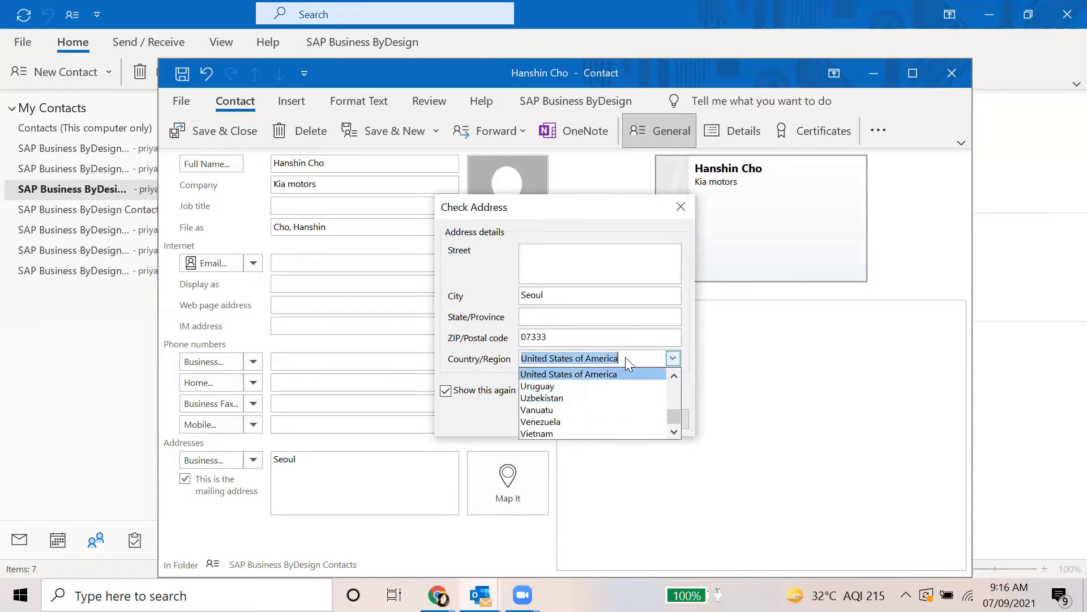
text(south ko)
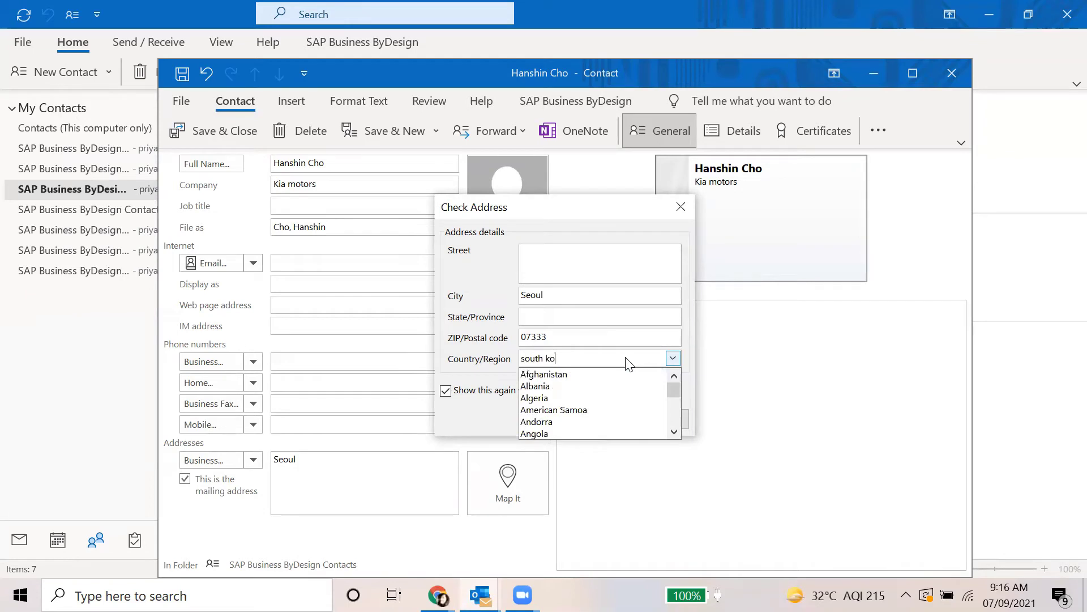
text(rea)
key(ctrl+a)
text(kore)
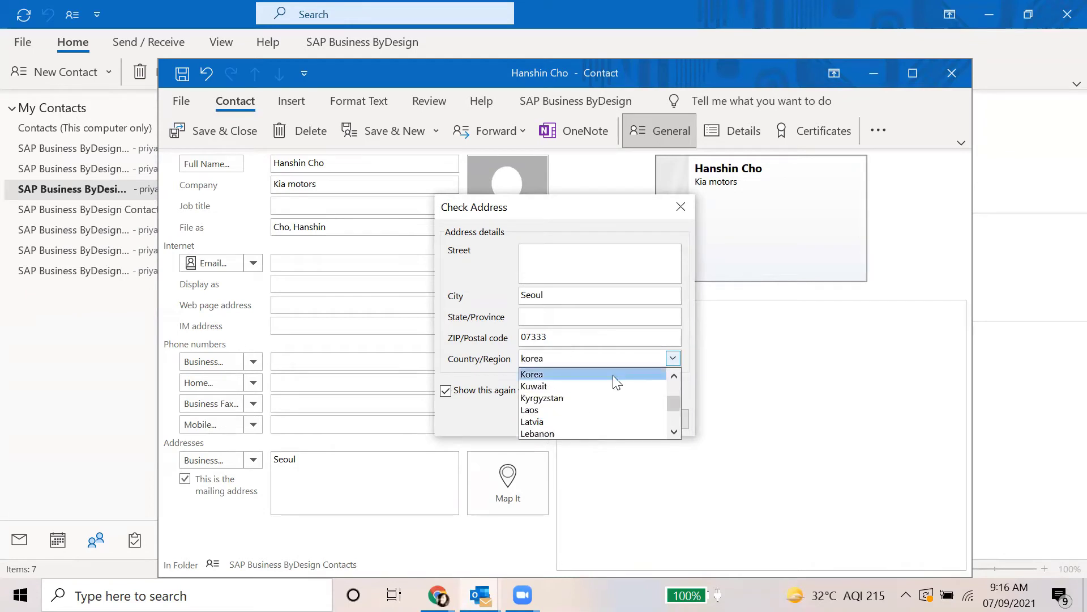
click(612, 375)
click(541, 255)
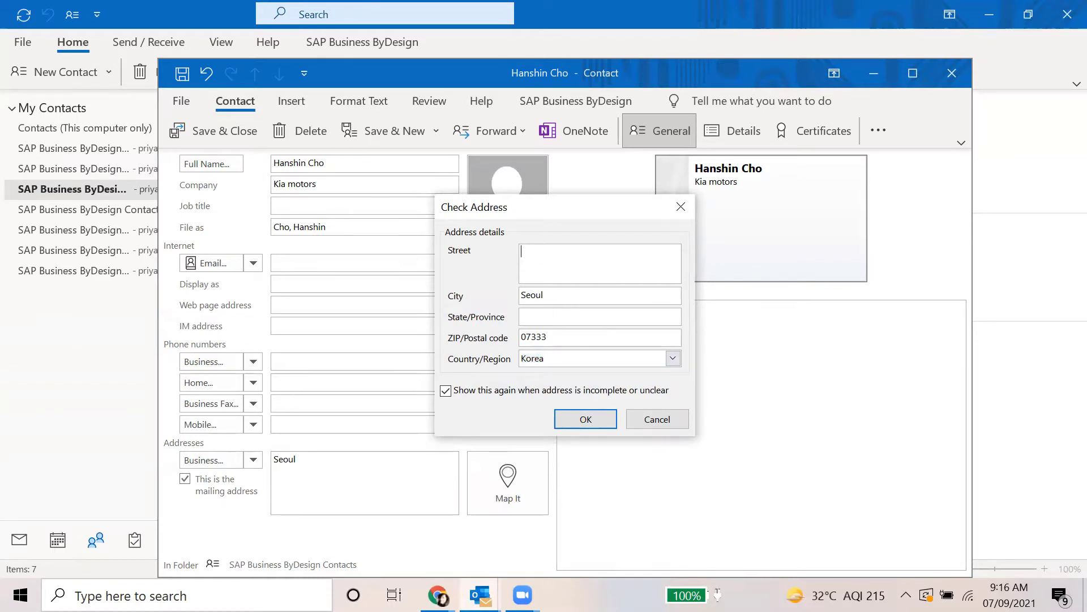
text(#91)
click(586, 419)
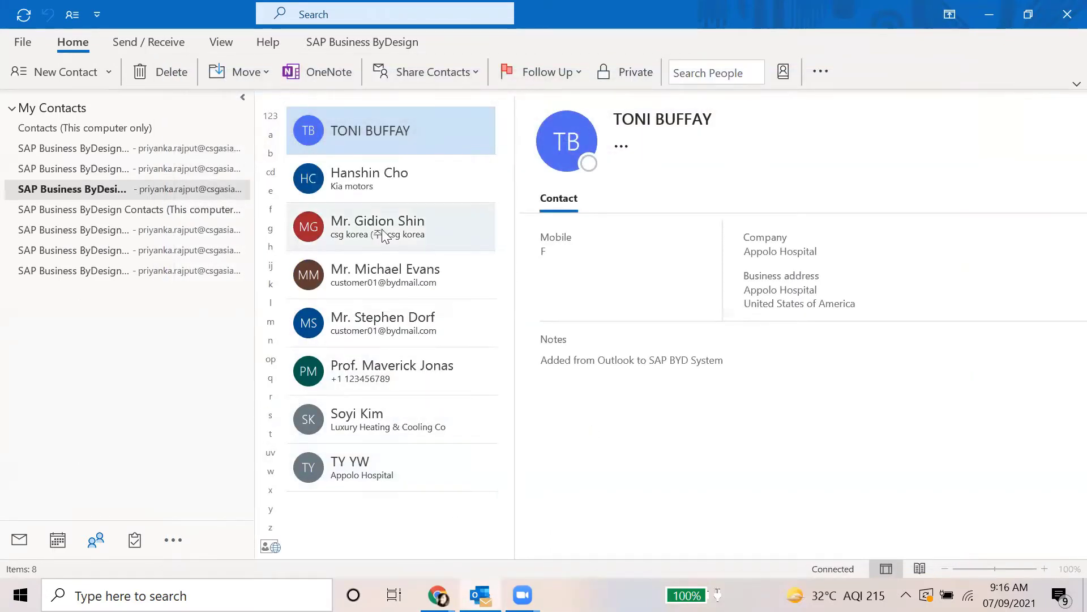
Select the Kia motors contact and open SAP Business ByDesign's Add Contact dialog with its reference choices
click(381, 185)
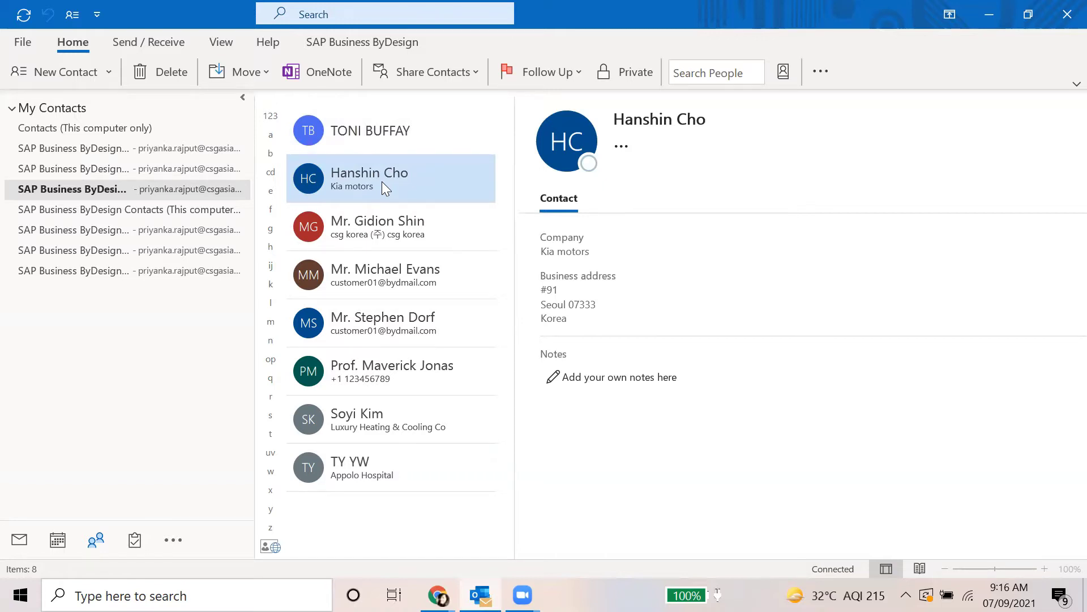
click(346, 43)
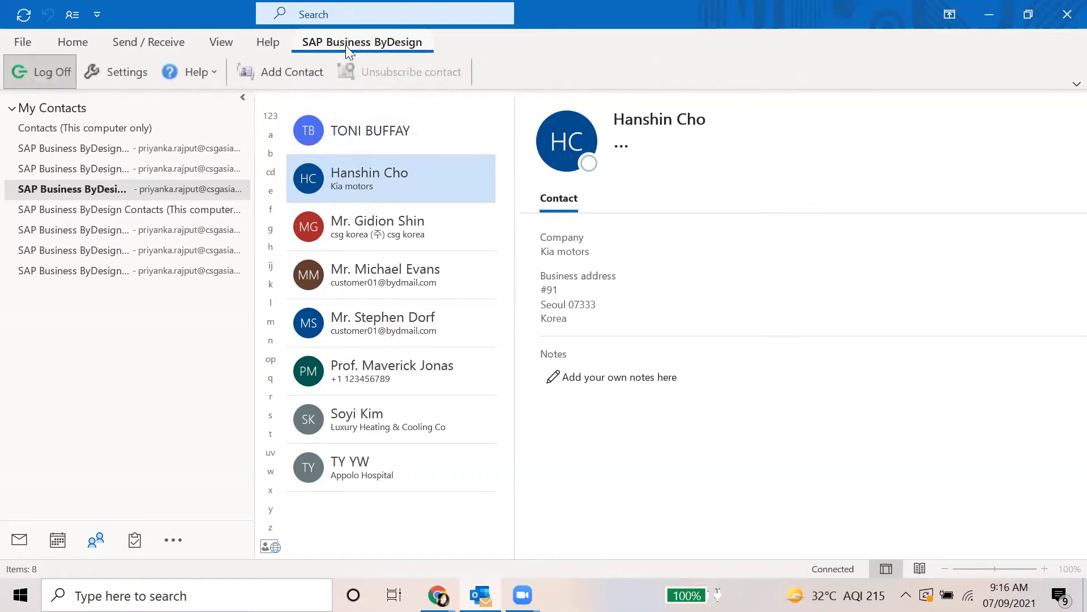
right_click(351, 157)
click(290, 73)
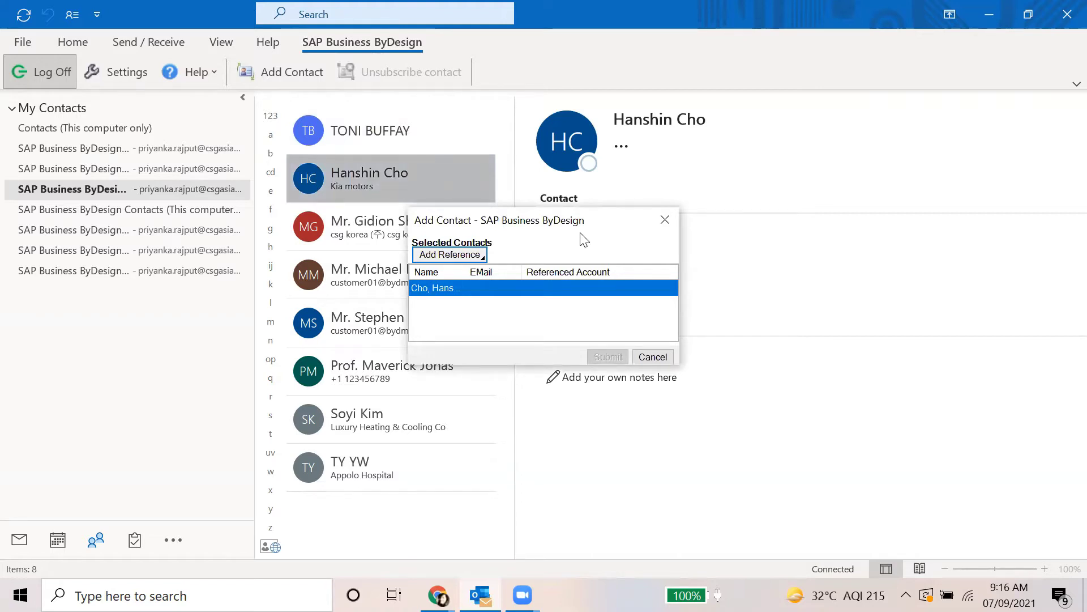
click(482, 255)
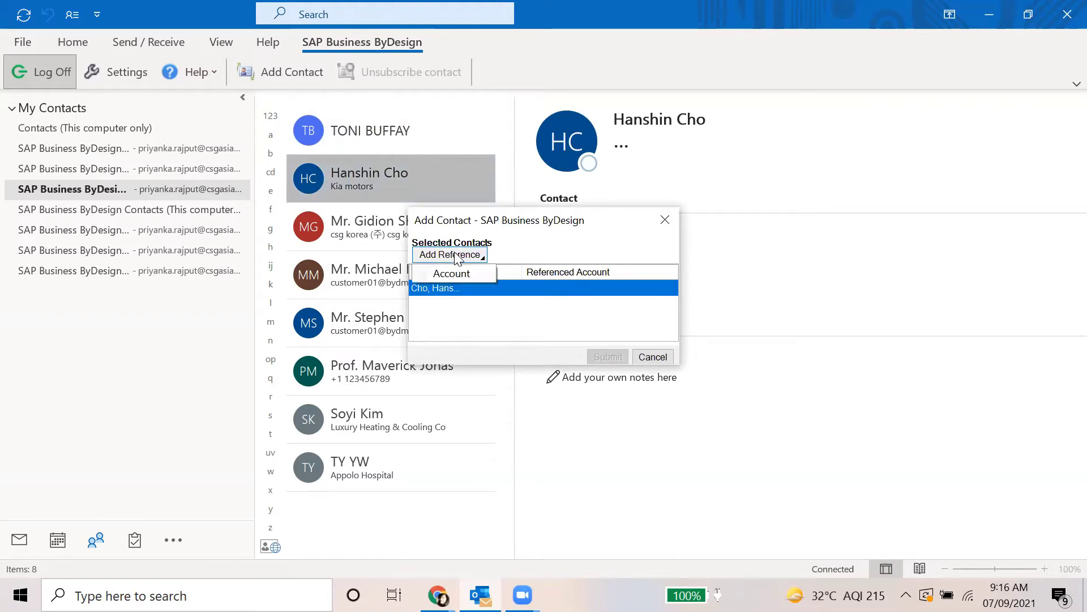
Reference the contact to the Appolo Hospital account, found by searching accounts for 'app*'
click(456, 273)
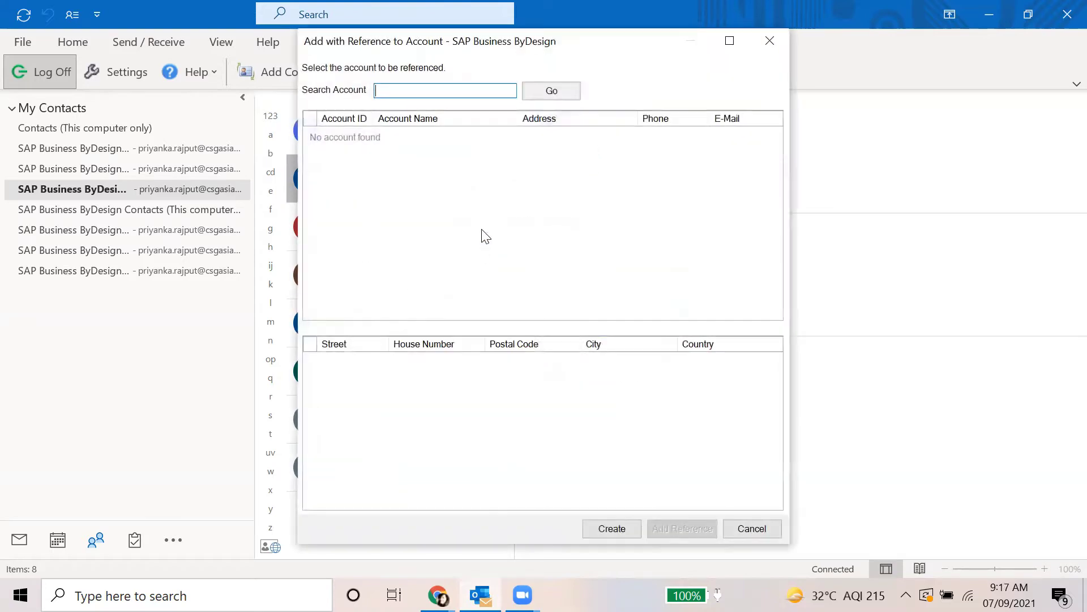
click(554, 90)
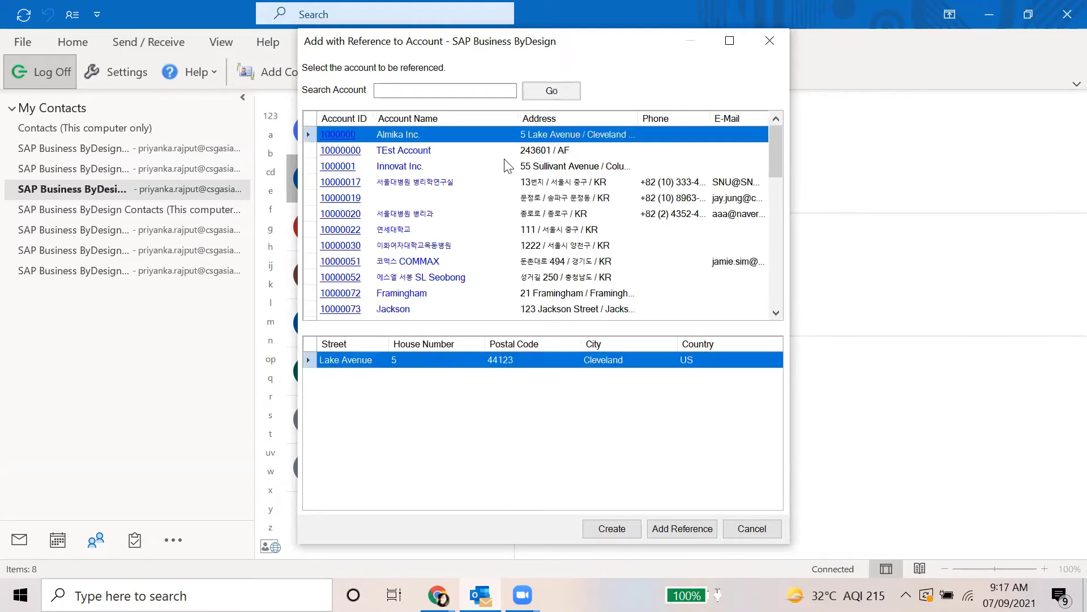
scroll(516, 241, down, 10)
scroll(517, 243, up, 10)
click(443, 90)
scroll(507, 244, down, 3)
scroll(508, 244, down, 7)
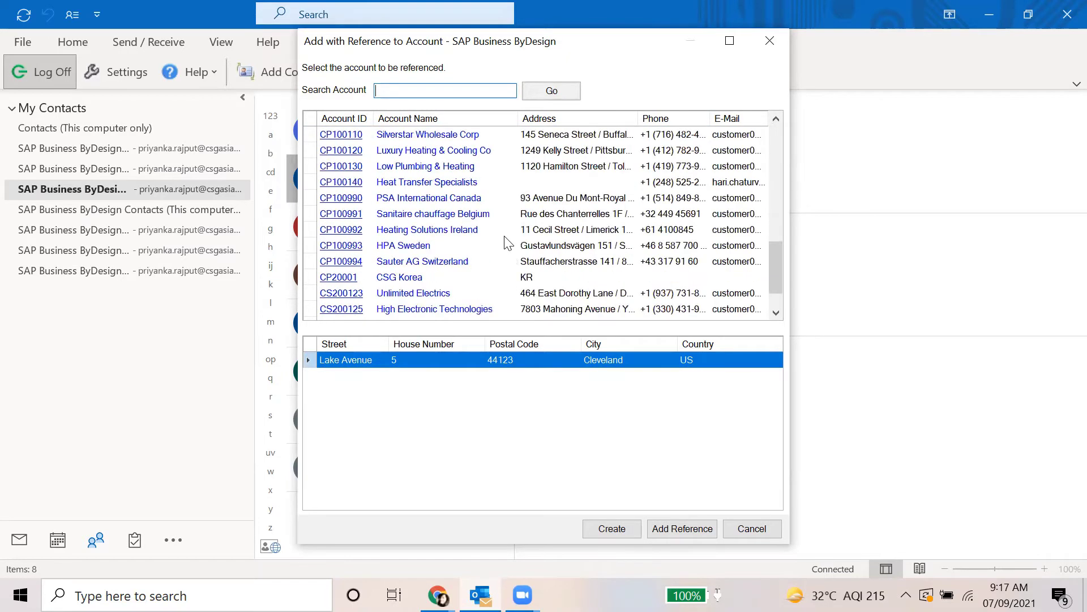
scroll(508, 243, up, 10)
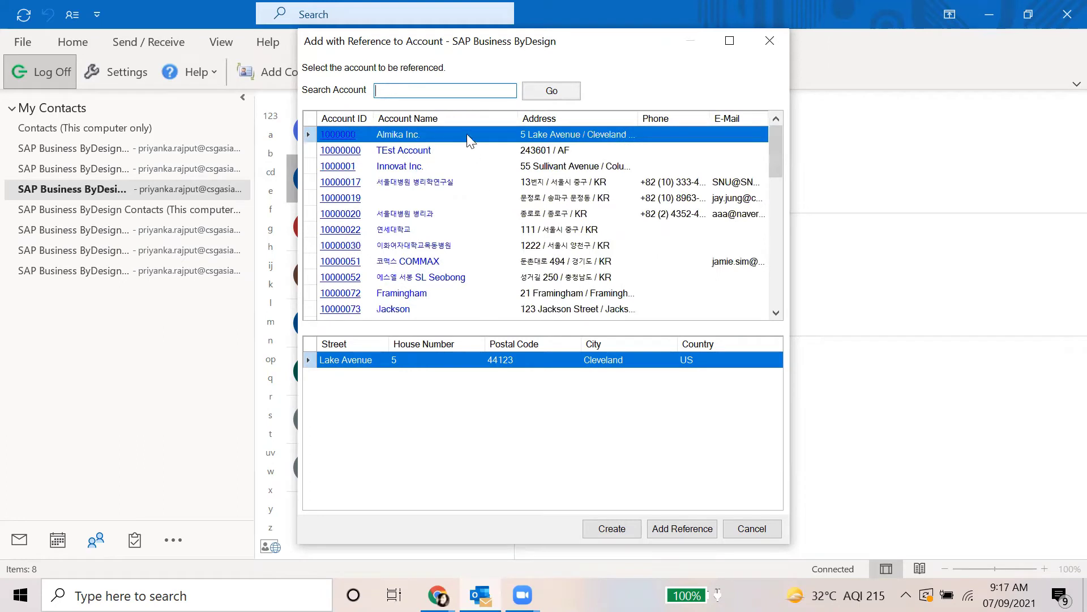
text(app*)
key(Return)
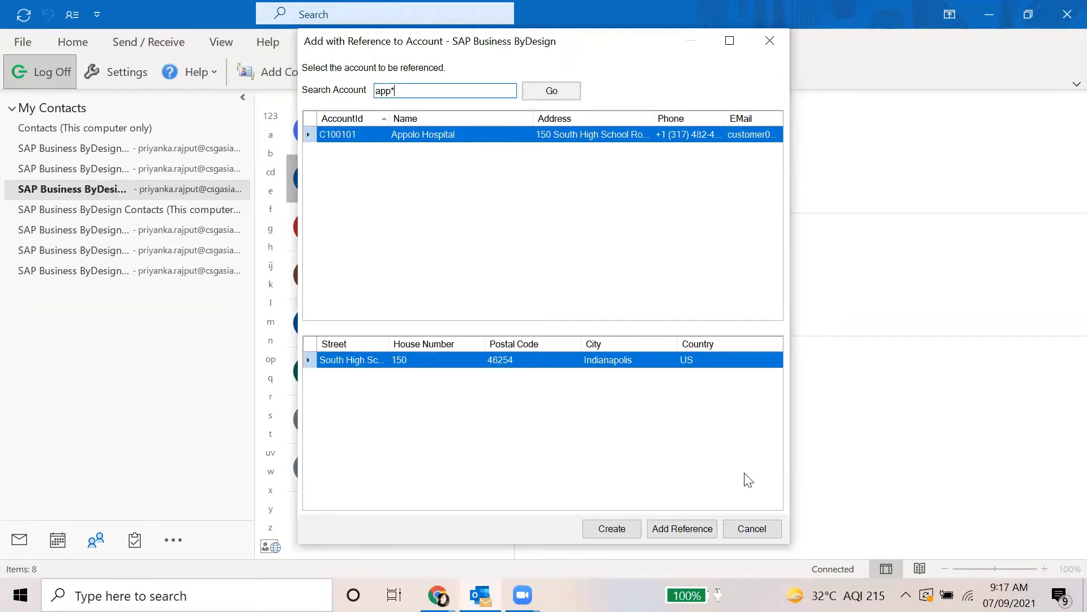
click(683, 529)
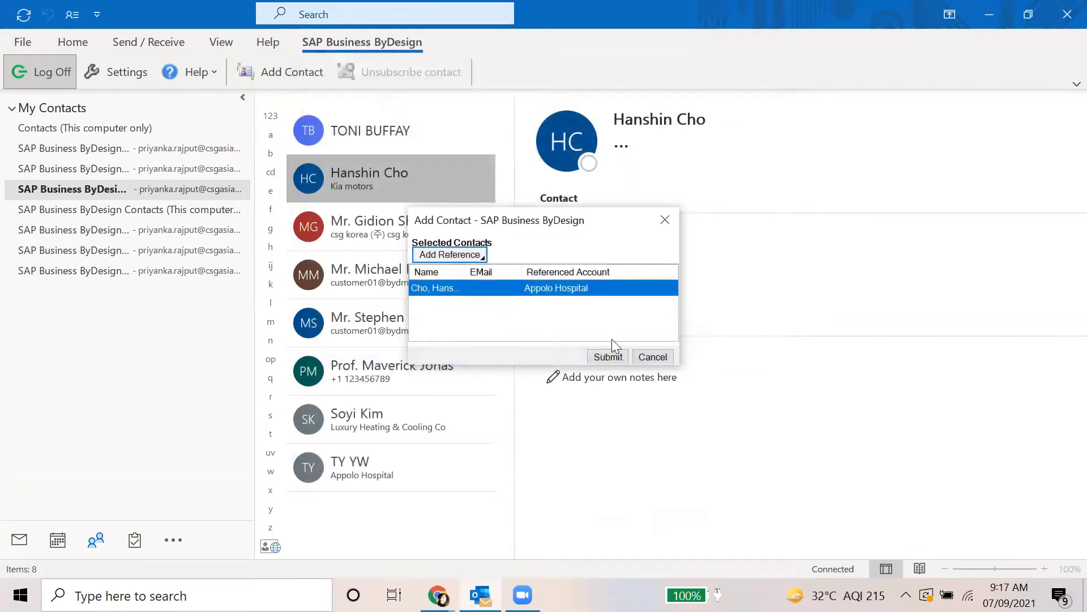
Submit the Kia motors contact to SAP Business ByDesign and go to Mail once the sync confirms
click(609, 358)
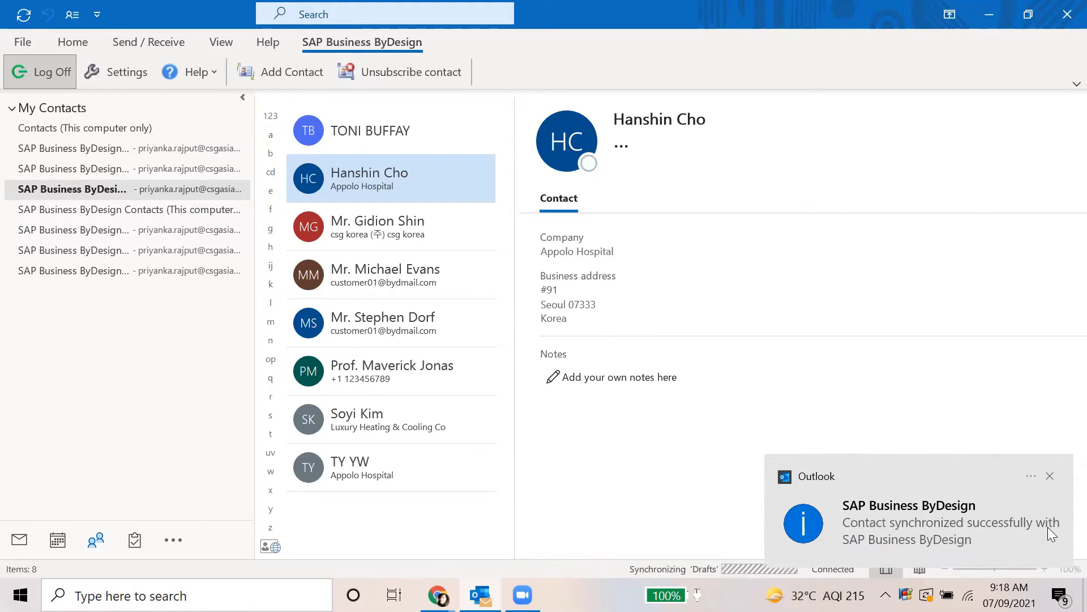
click(21, 536)
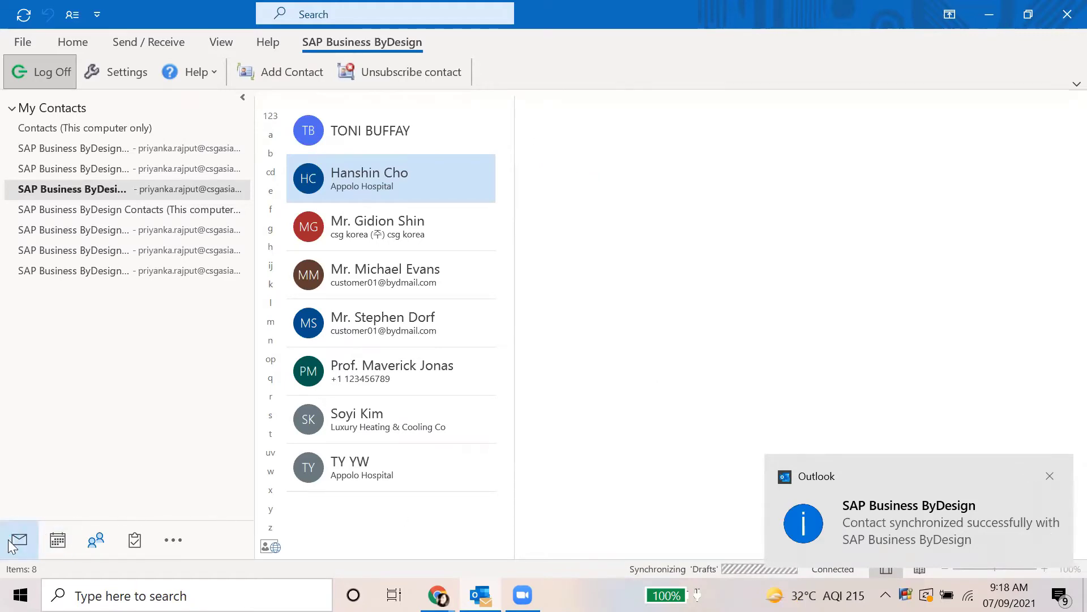
Read today's Synchronized Activities report in the Activity Log, then return to the Google Slides deck
click(75, 356)
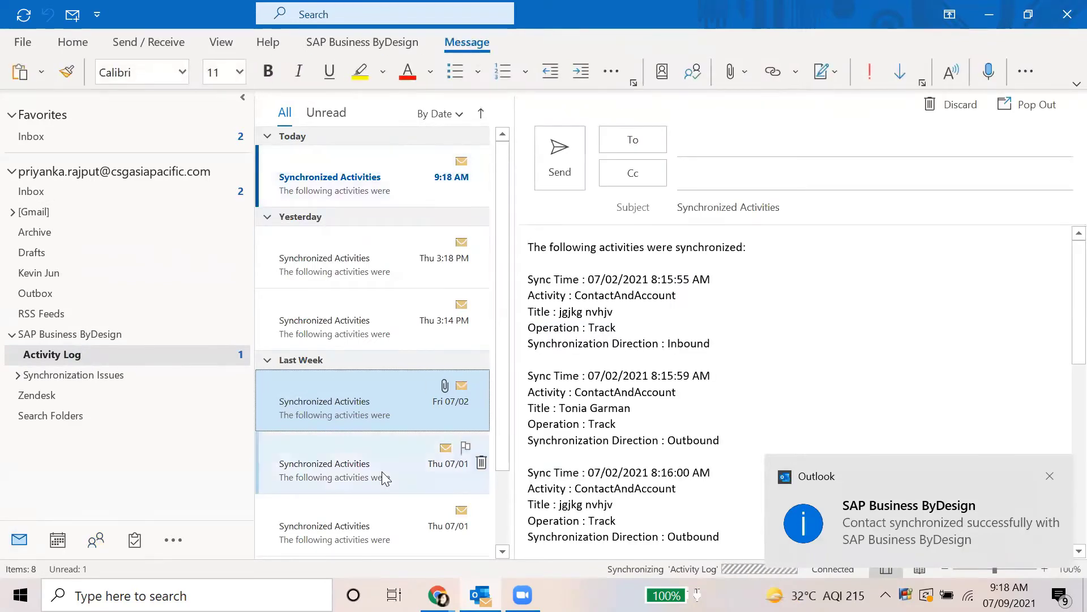
click(354, 182)
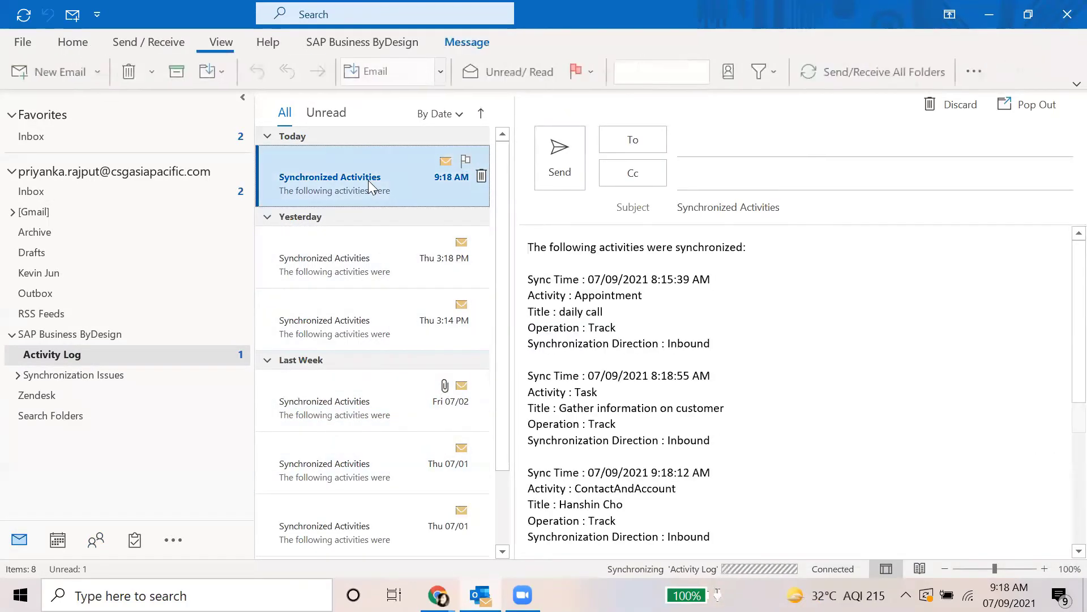
click(794, 364)
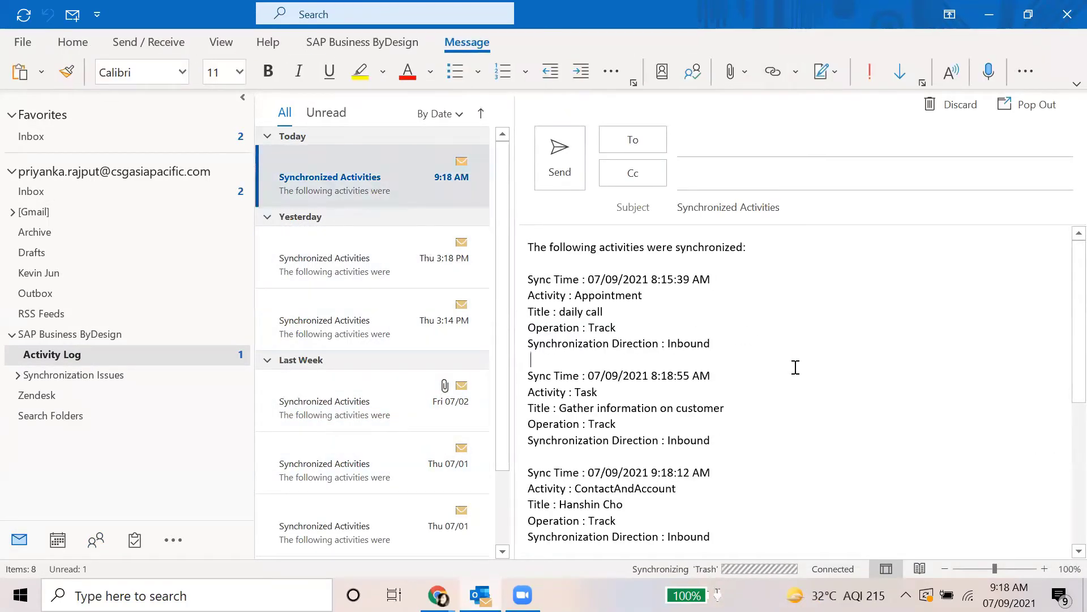
scroll(695, 473, down, 6)
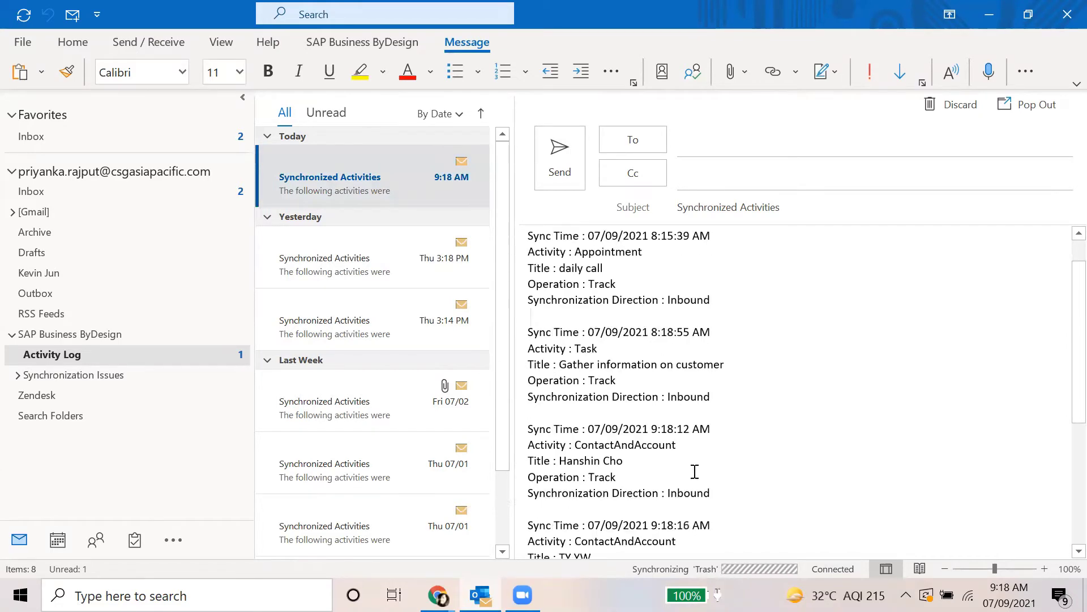
scroll(703, 502, up, 6)
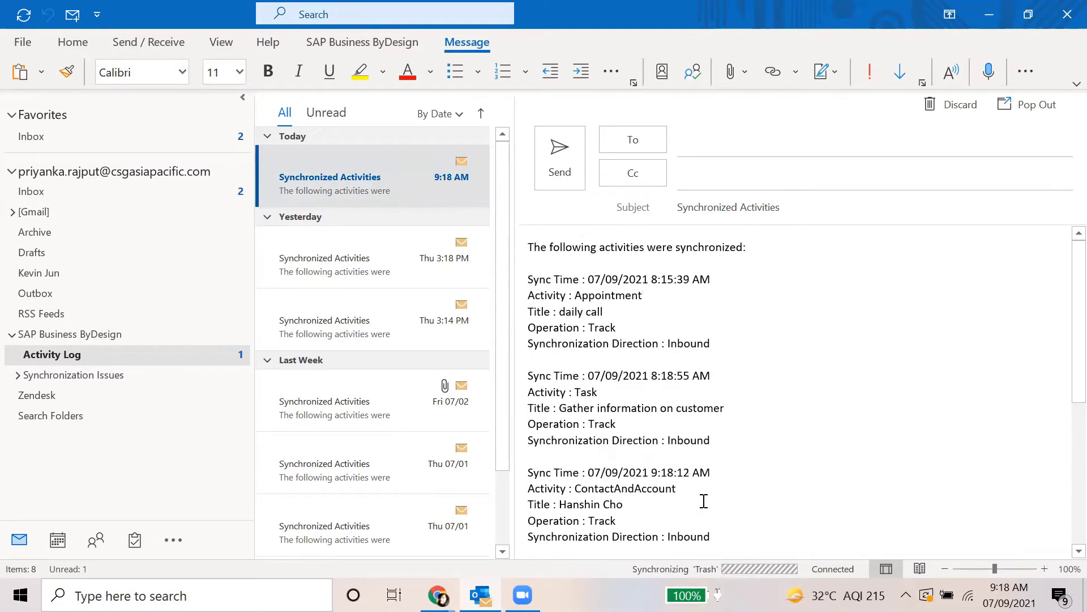
mouse_move(438, 595)
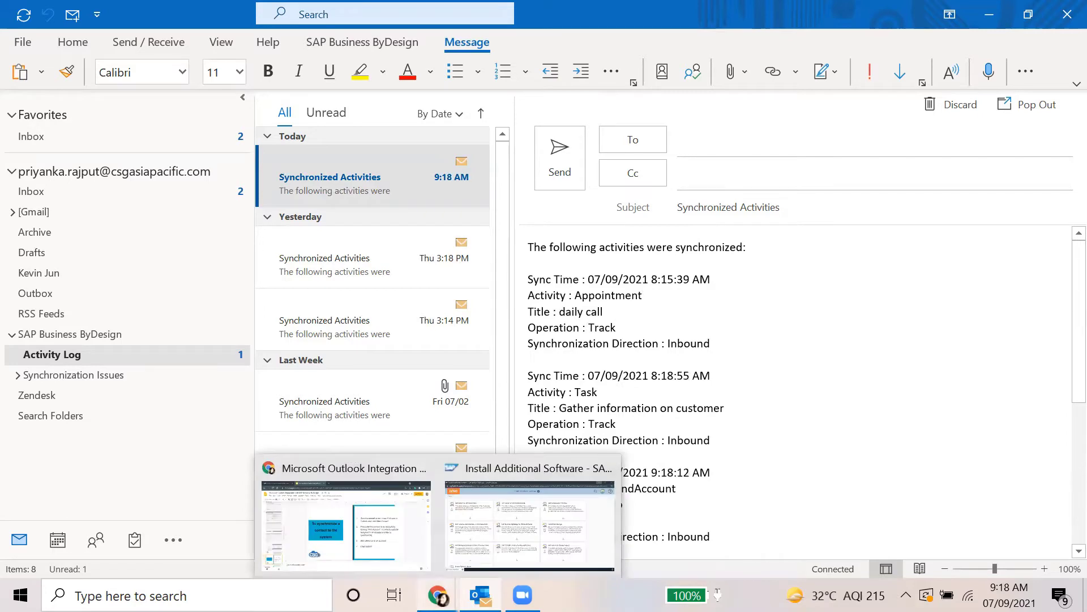
click(485, 550)
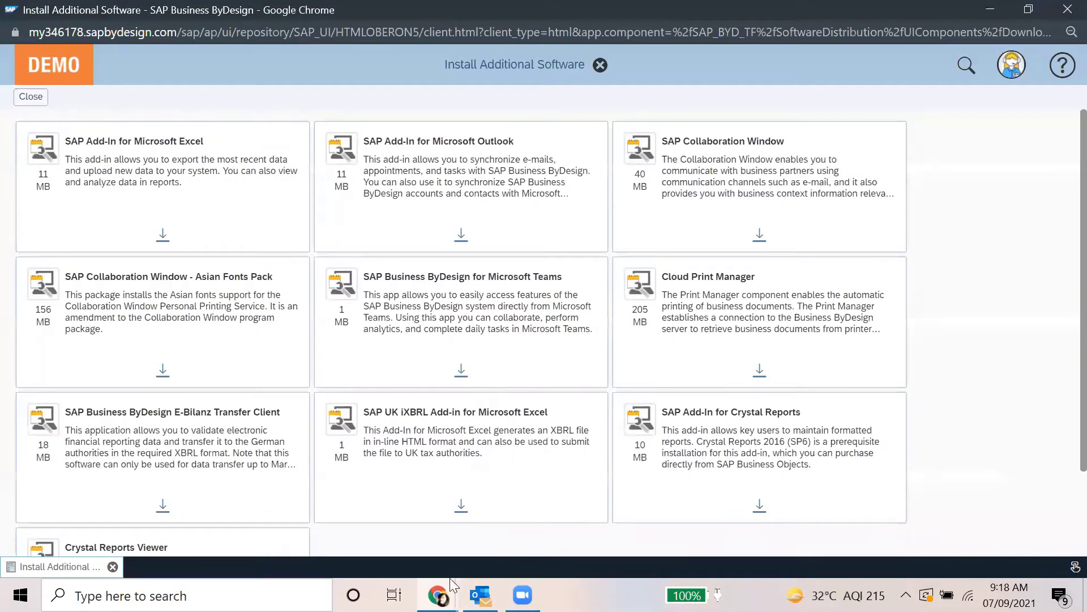
key(alt+Tab)
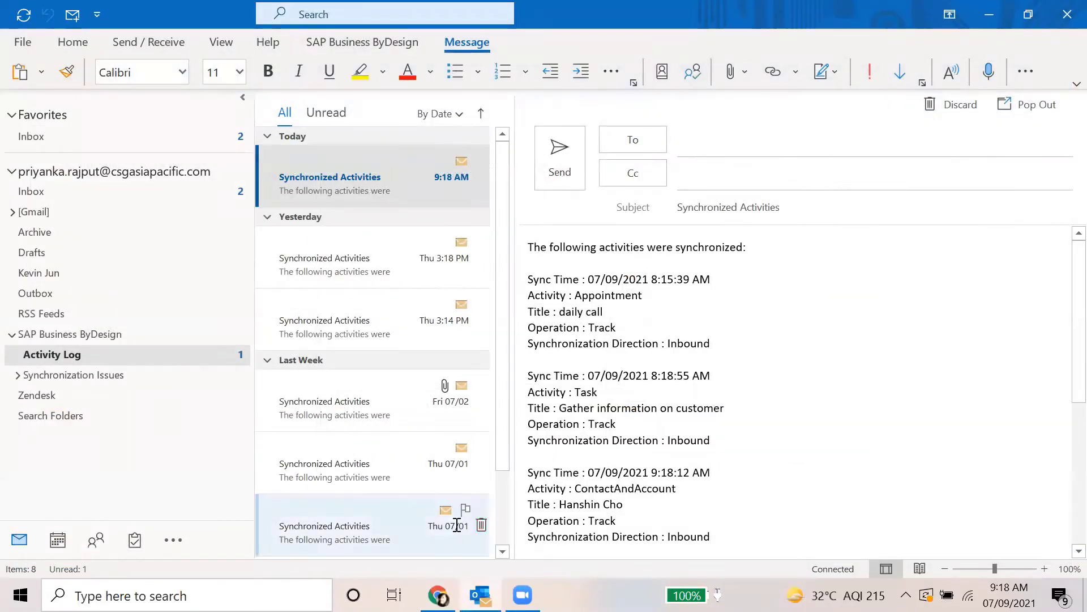
key(alt+Tab)
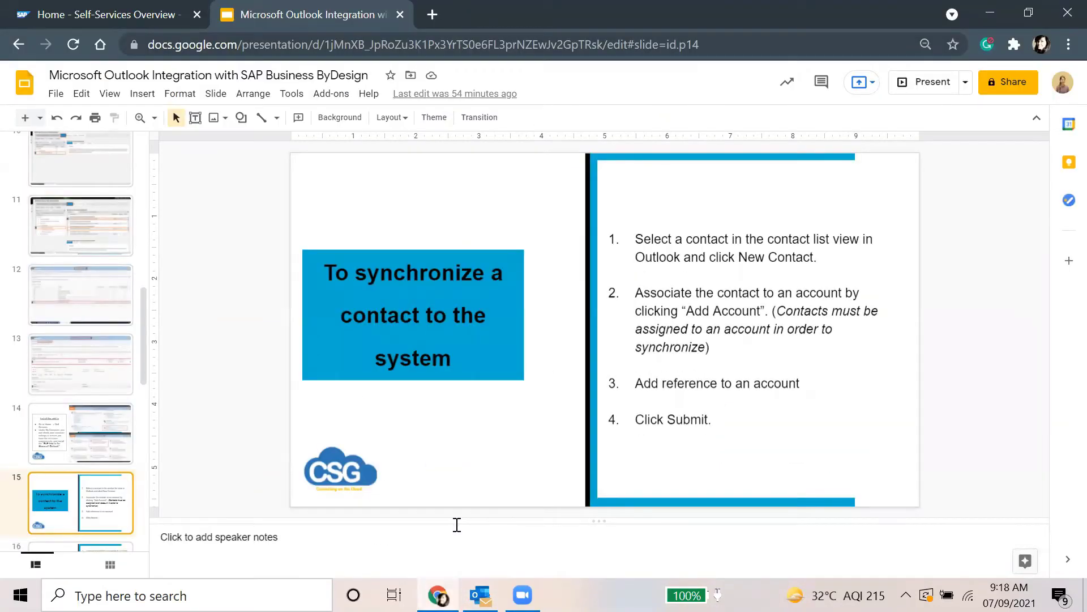
Search the ByDesign navigation for 'account m' and open the Account Management Accounts list
click(118, 8)
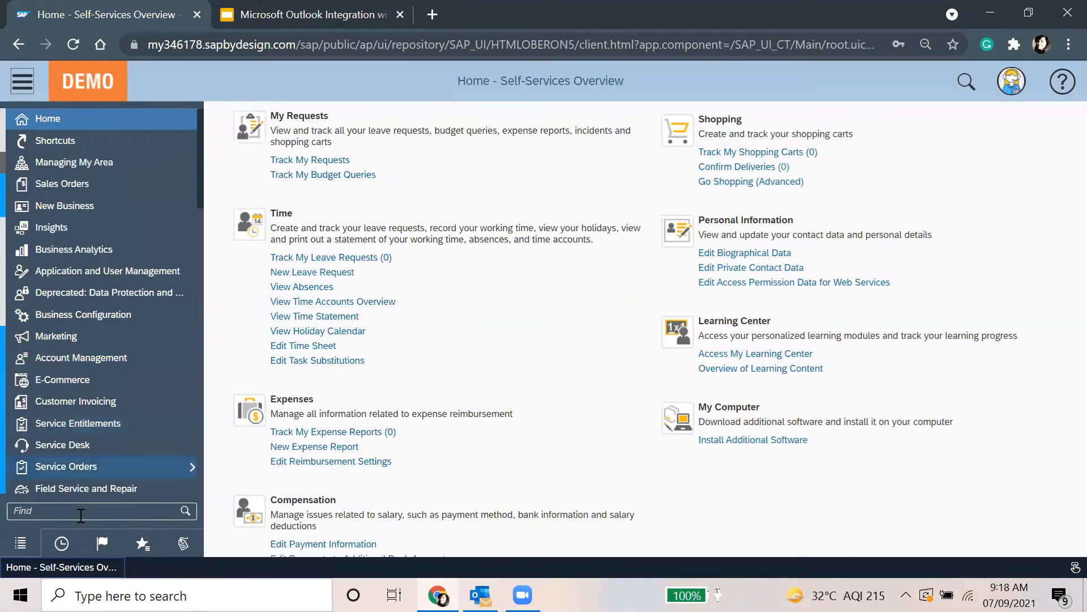
click(81, 515)
text(account ma)
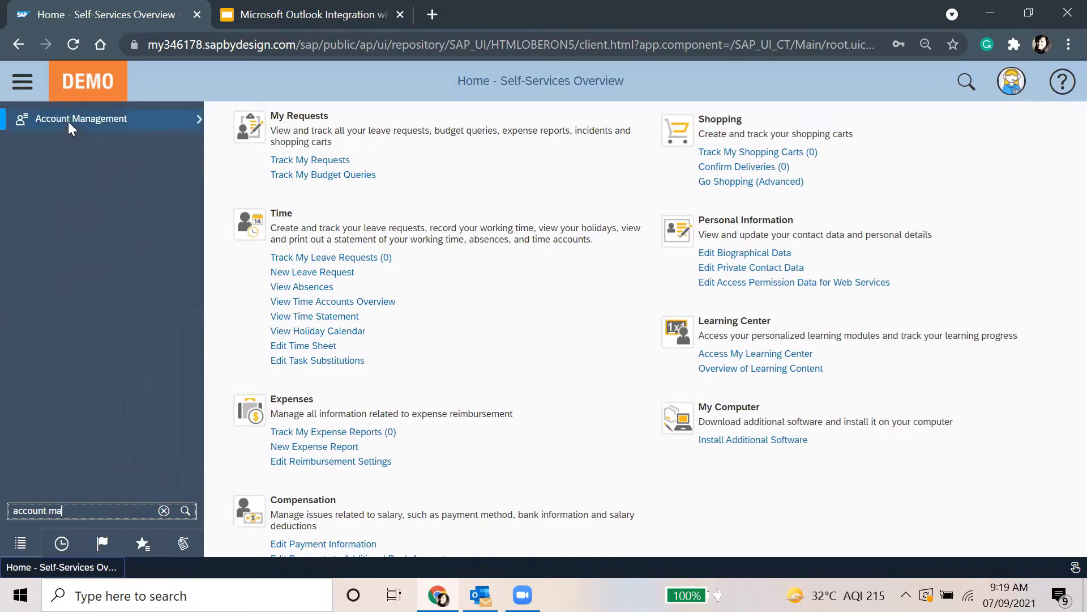
click(68, 122)
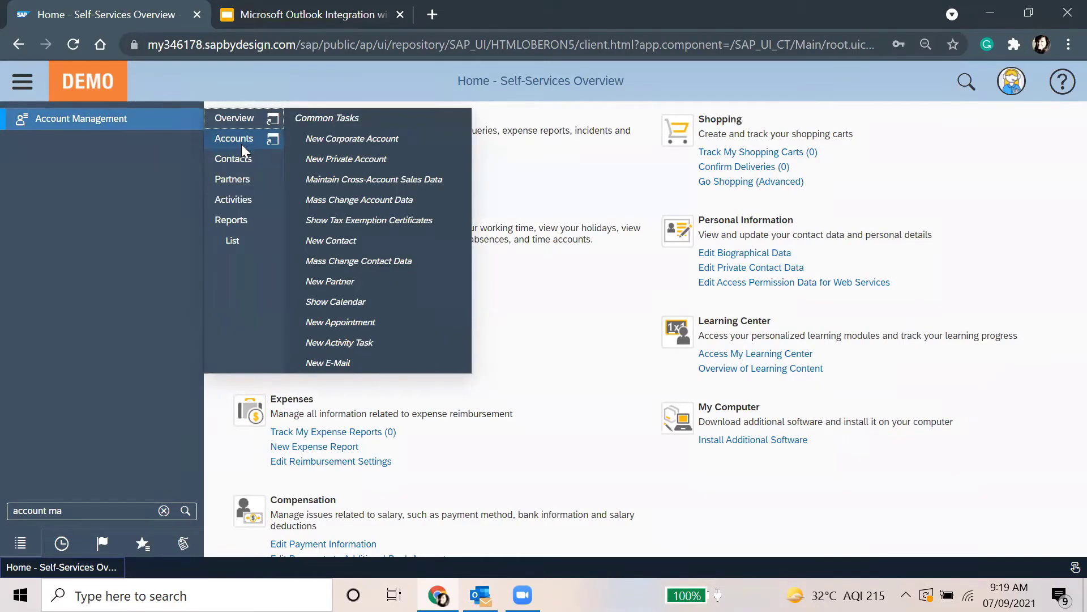
click(243, 151)
click(28, 87)
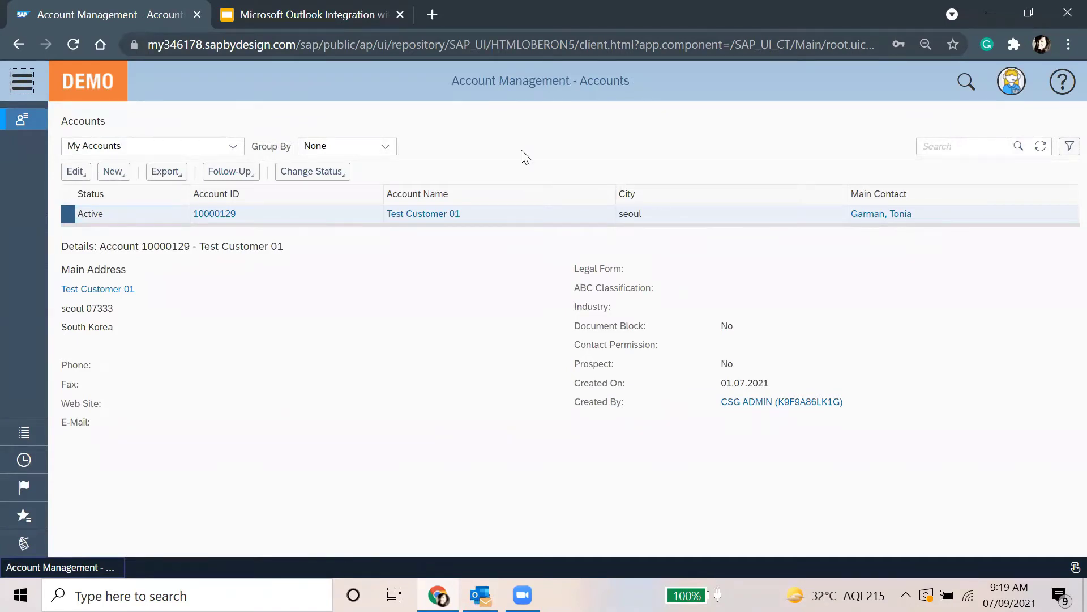
Switch the Accounts list to All Accounts and select Appolo Hospital
click(233, 147)
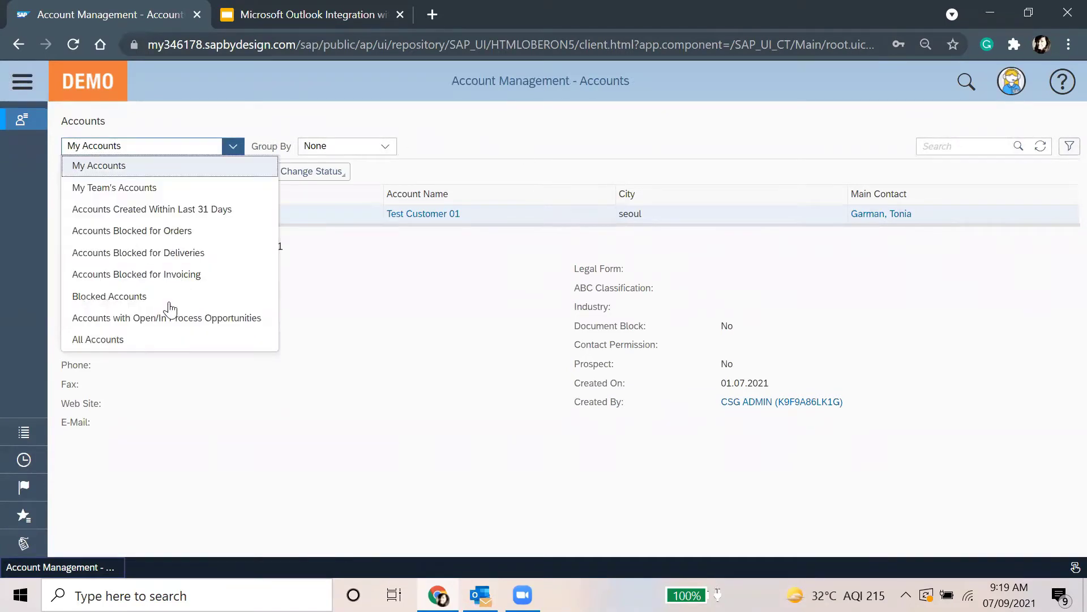
click(143, 341)
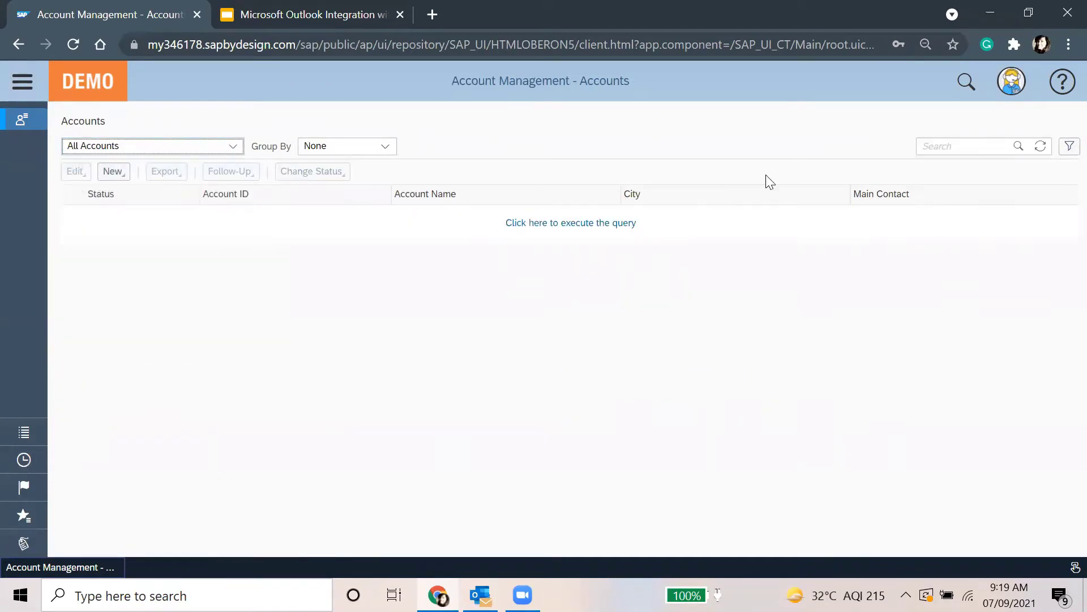
click(617, 225)
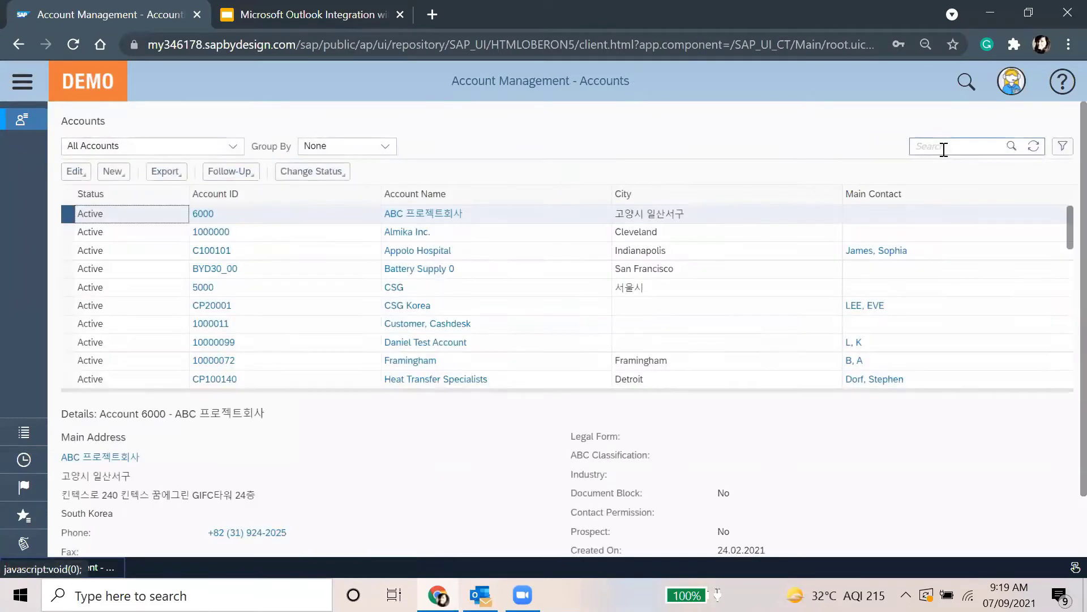
click(334, 257)
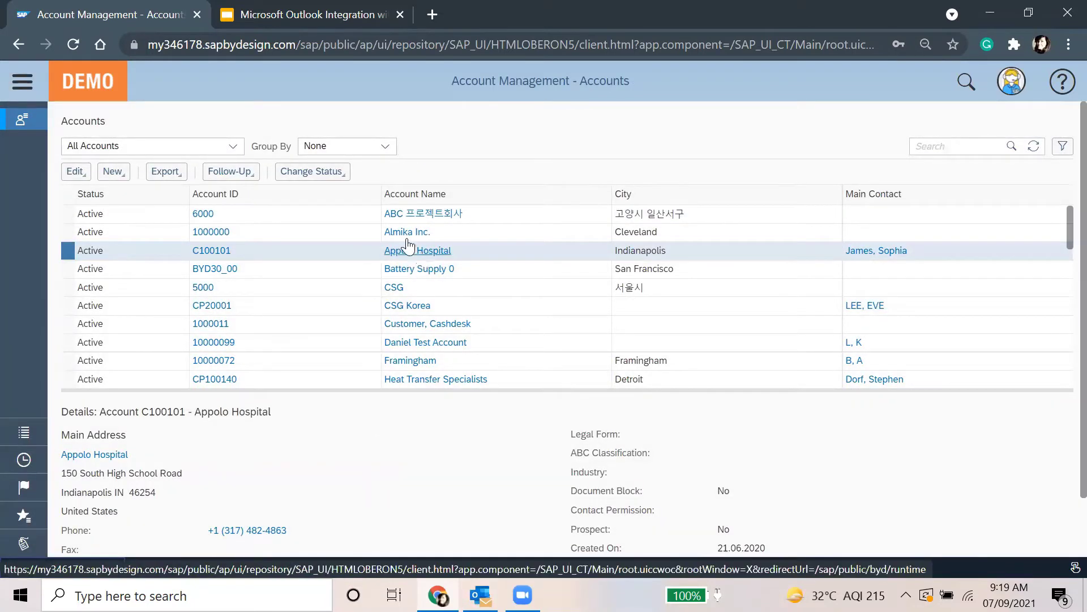
Open Appolo Hospital's Contacts and verify the synced contact's first and last name
click(75, 172)
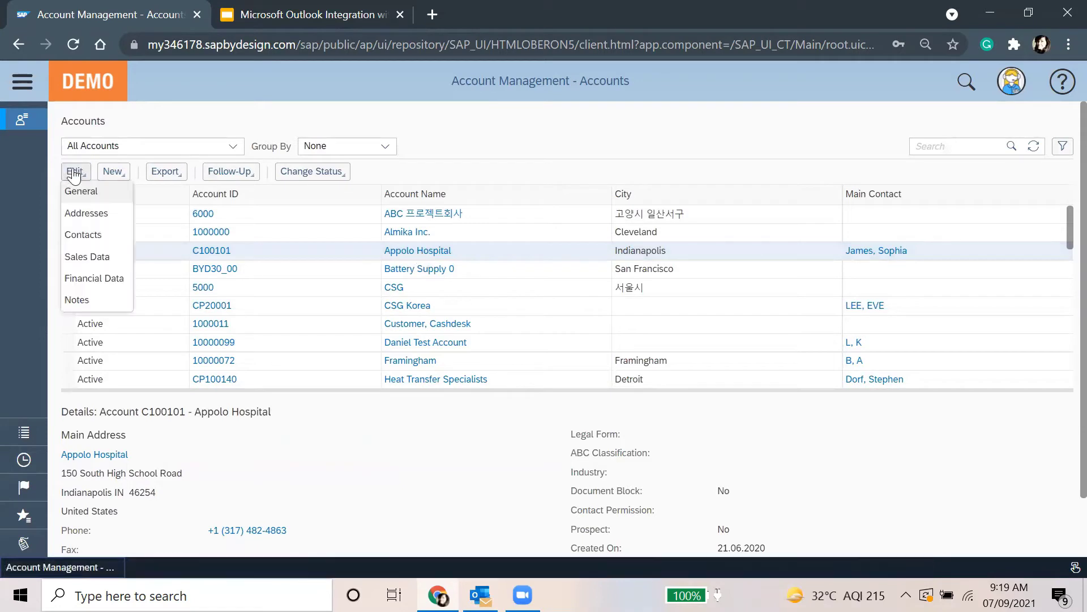
click(89, 237)
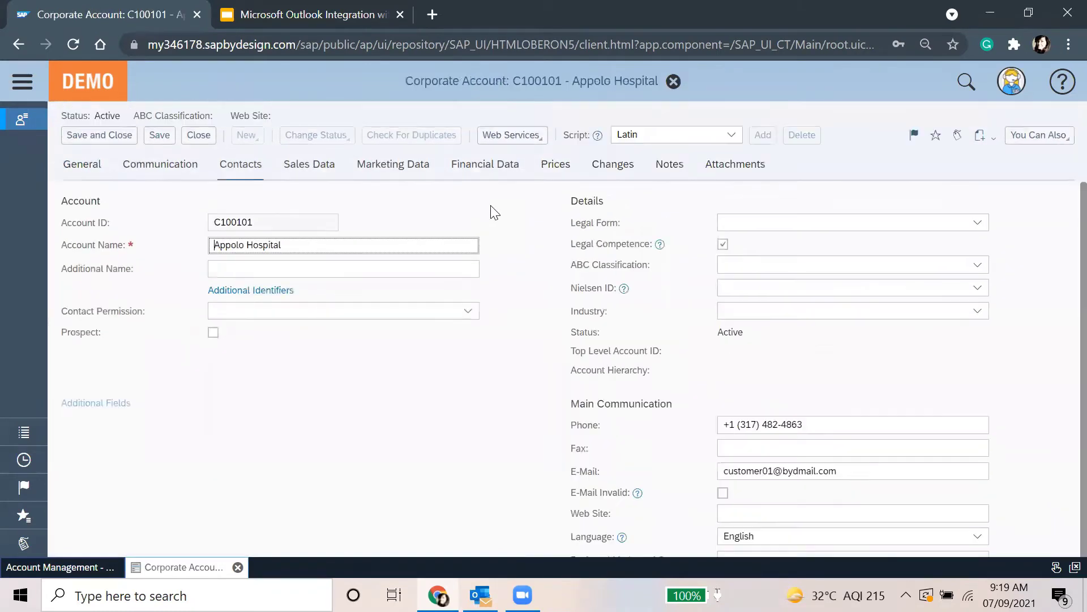
click(214, 171)
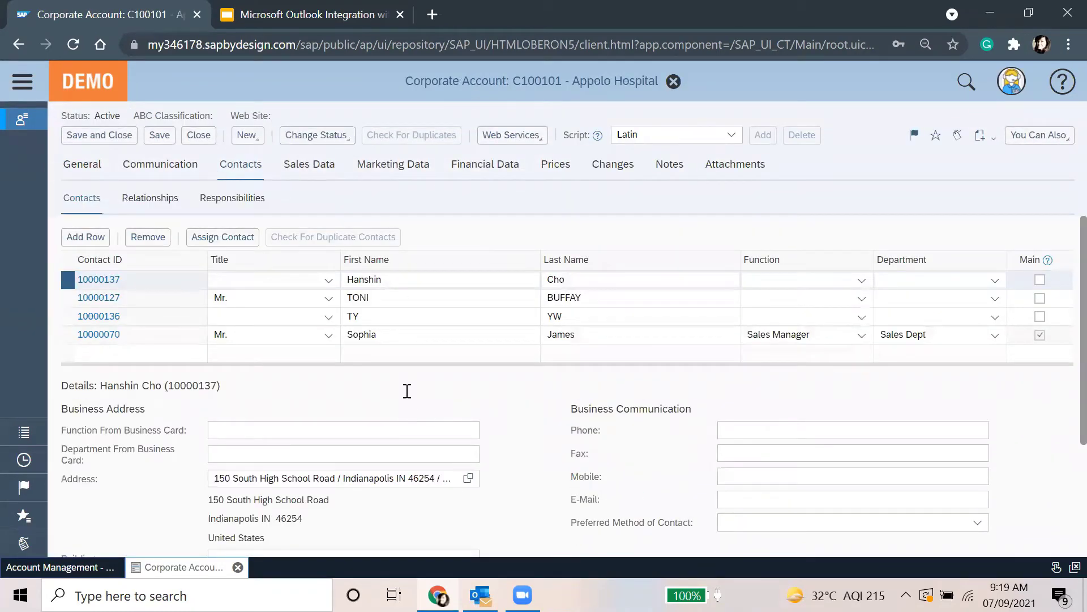
click(421, 275)
click(595, 283)
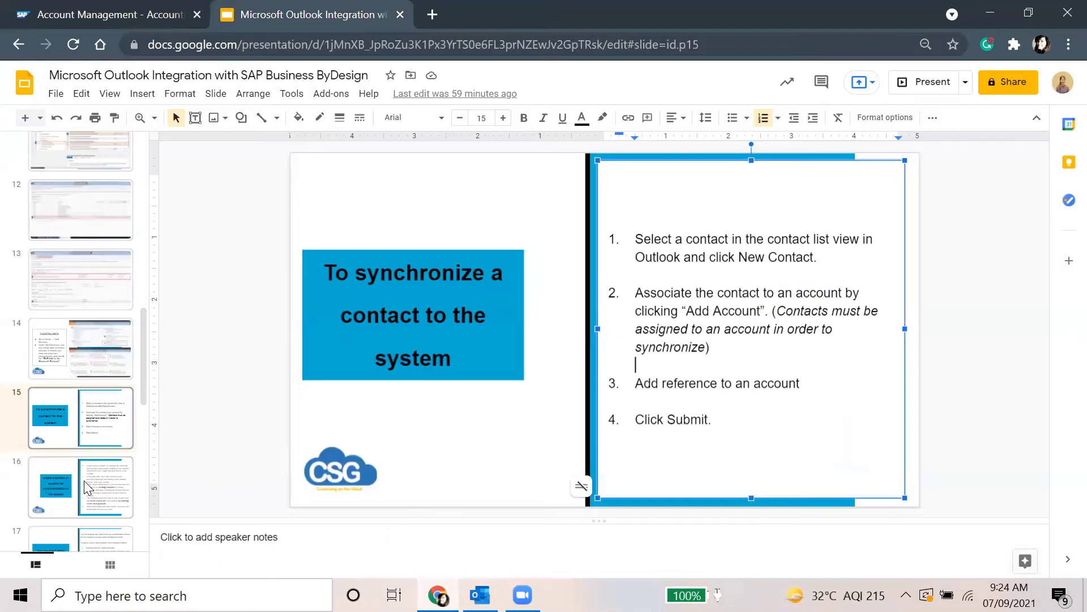
click(84, 486)
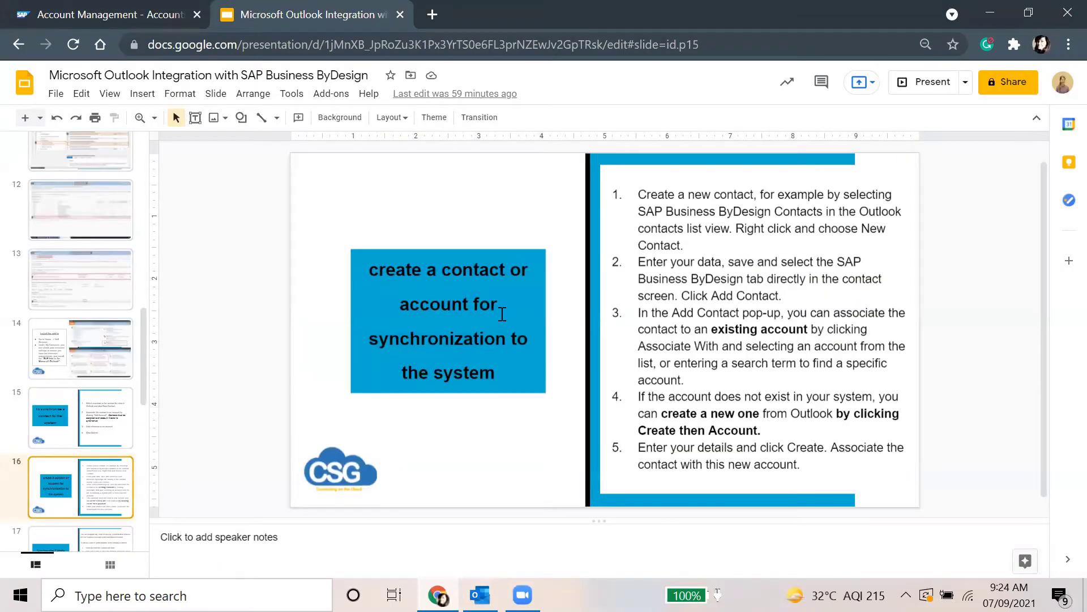
Step through slides 15 and 16 to slide 17, 'Synchronize E-Mails', then return to Outlook
scroll(502, 314, down, 1)
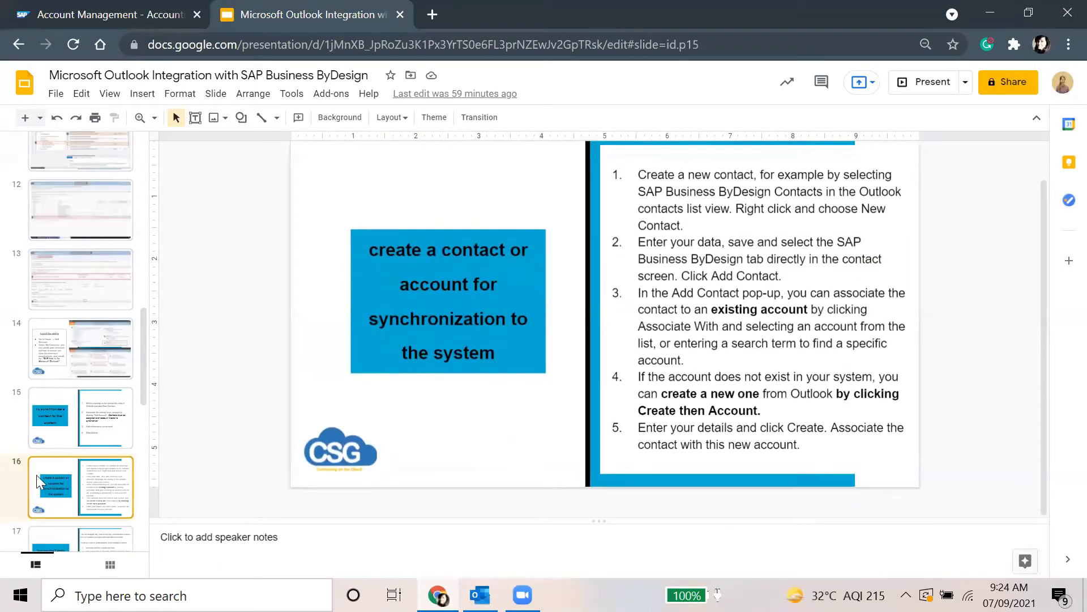
click(65, 441)
click(68, 478)
scroll(68, 473, down, 2)
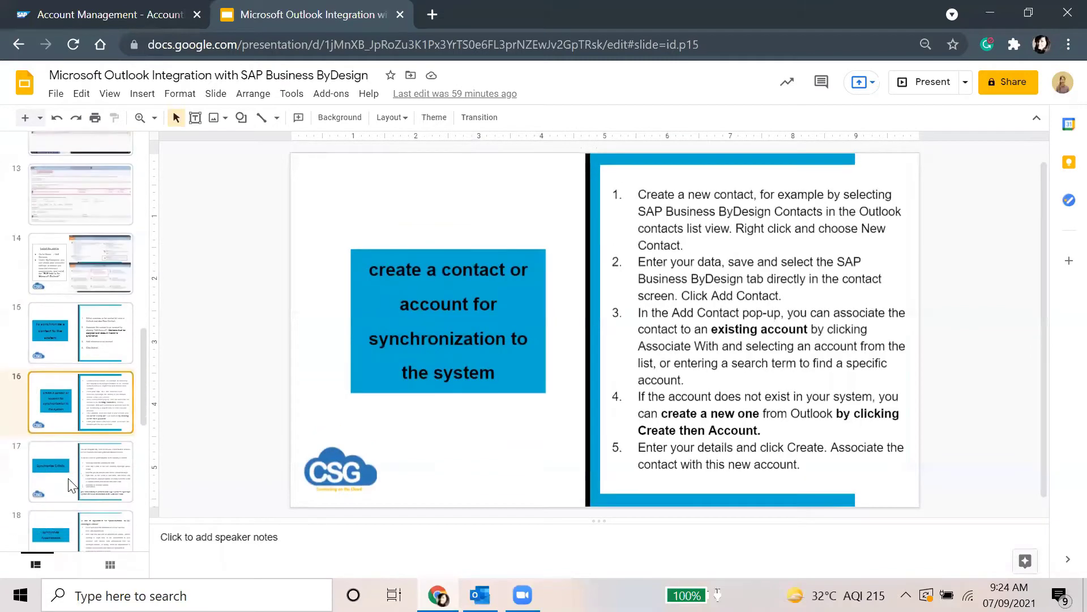
click(68, 461)
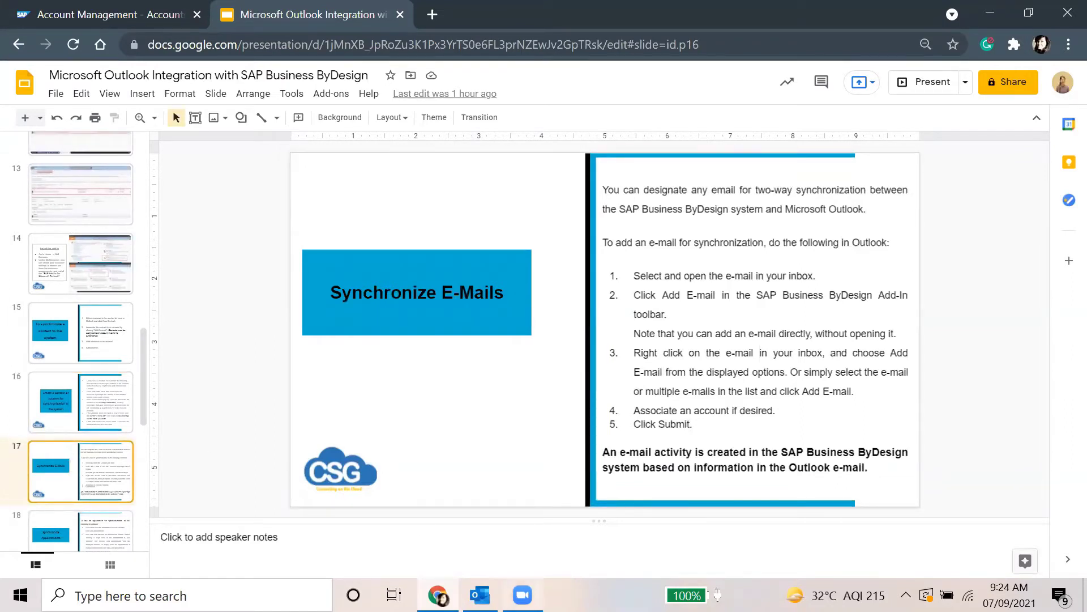
click(522, 595)
key(alt+Tab)
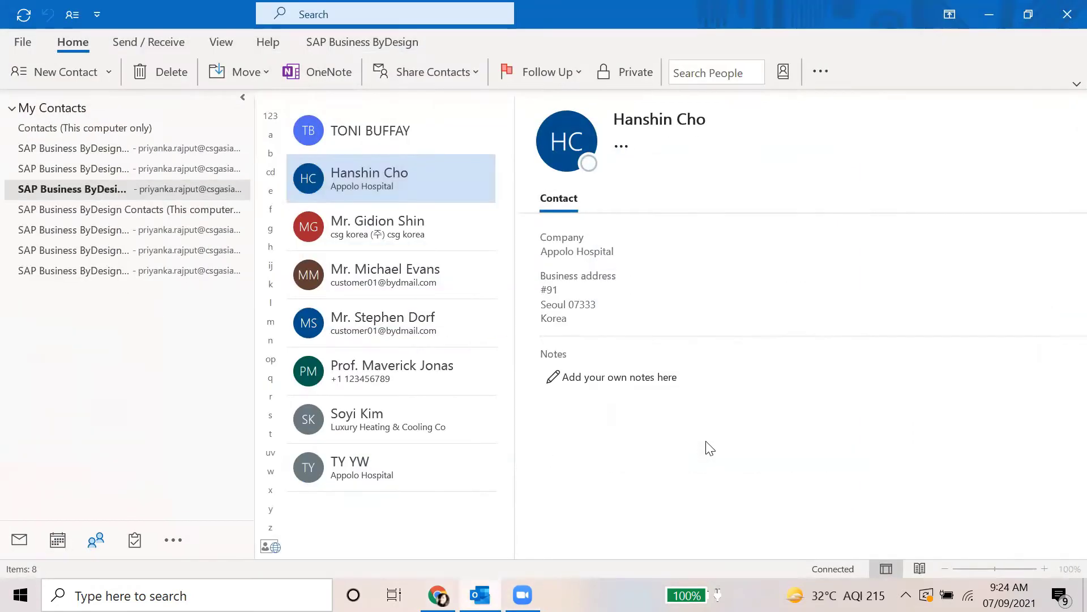
Open the TradeBriefs International 'Global Covid death toll exceeds 4 million' email and show its context menu
click(22, 541)
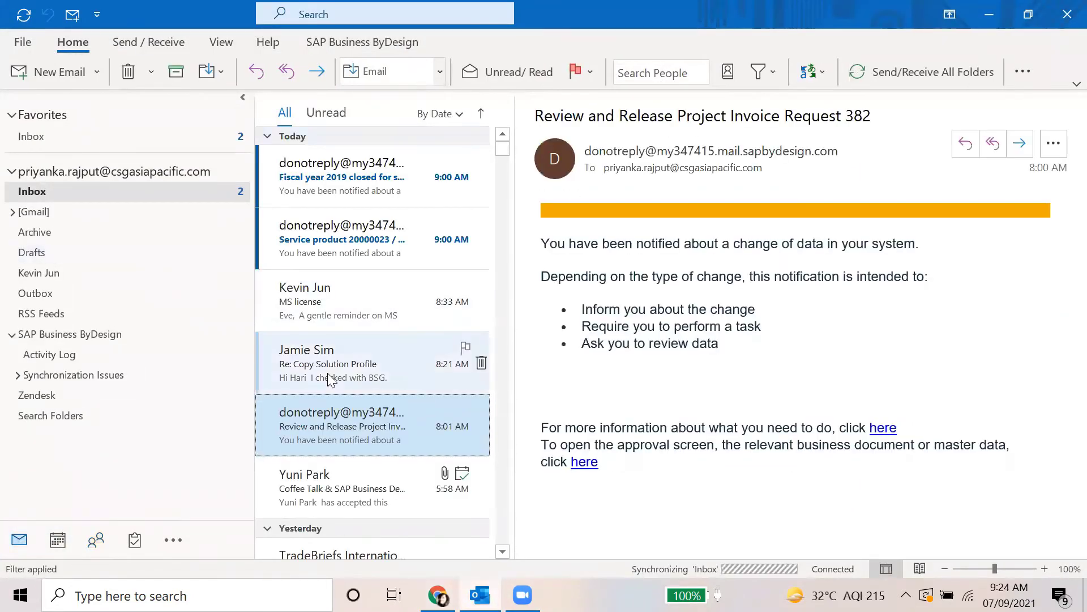
scroll(408, 439, down, 5)
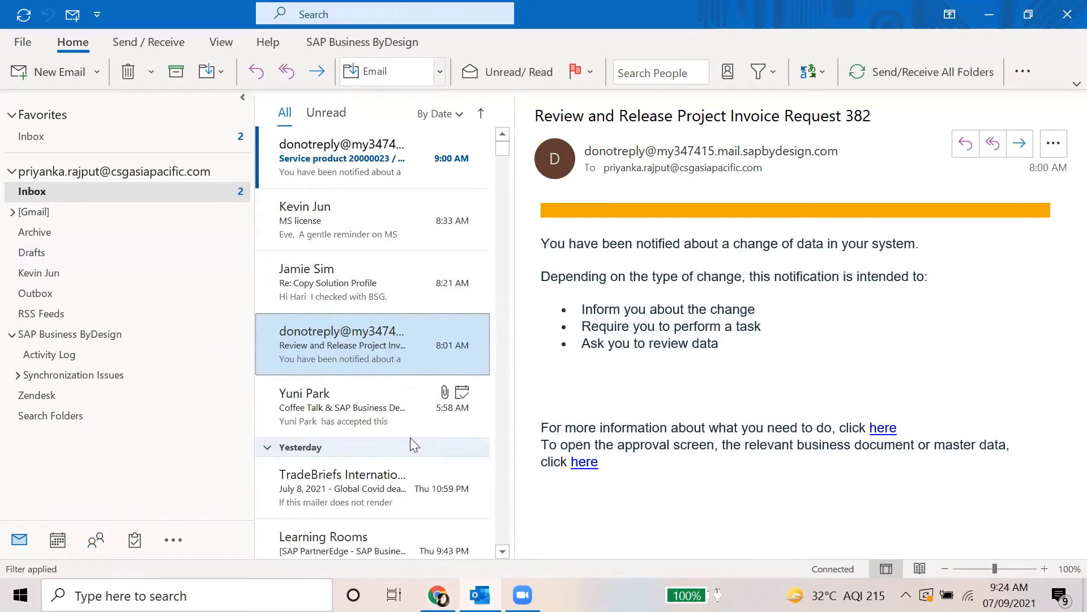
scroll(408, 439, up, 3)
click(397, 368)
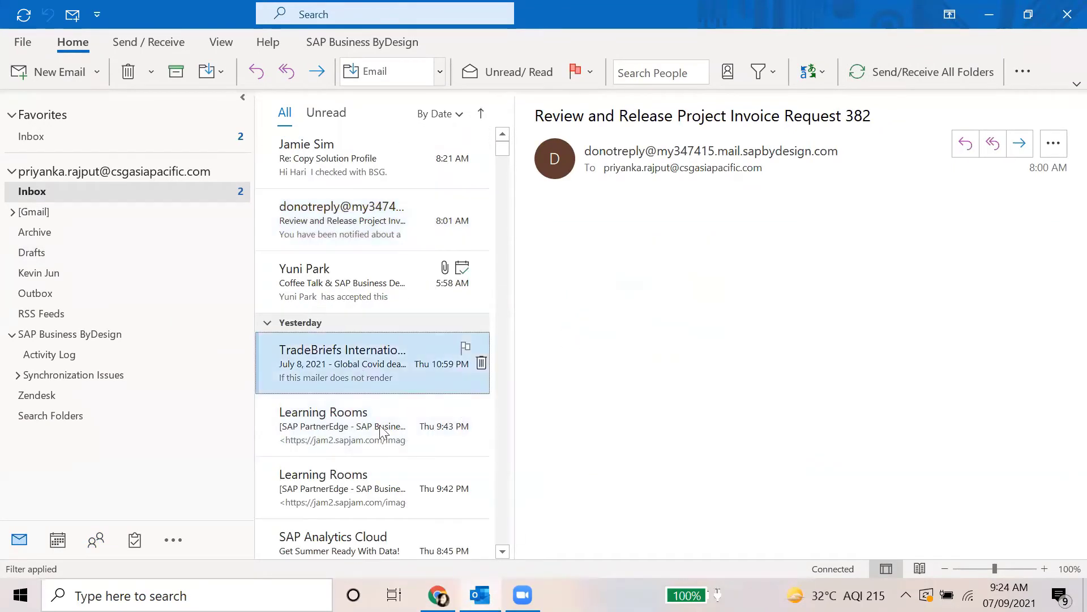
scroll(418, 431, down, 1)
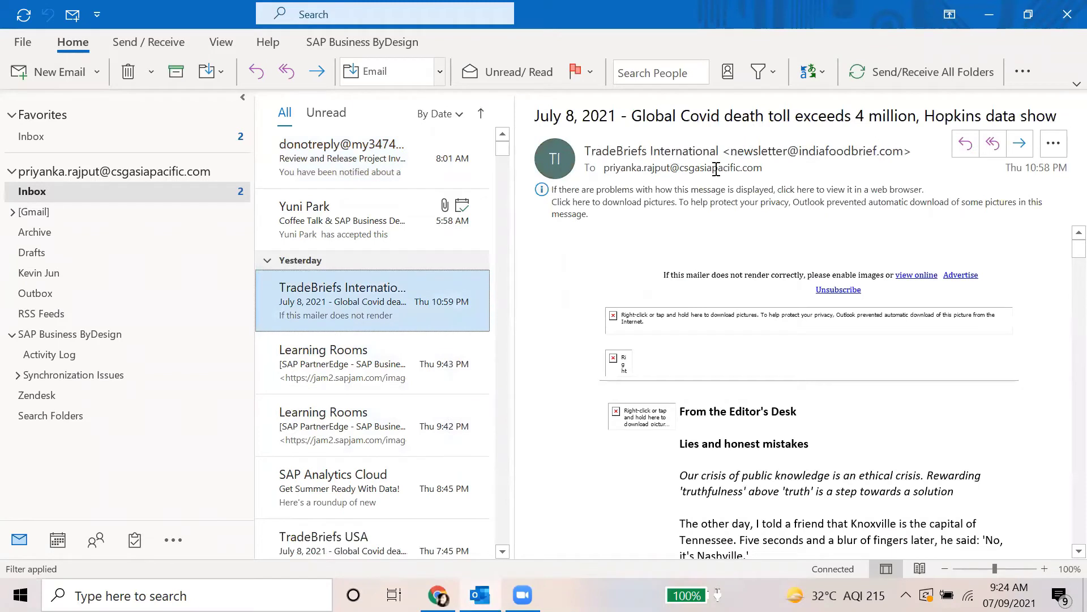
right_click(347, 300)
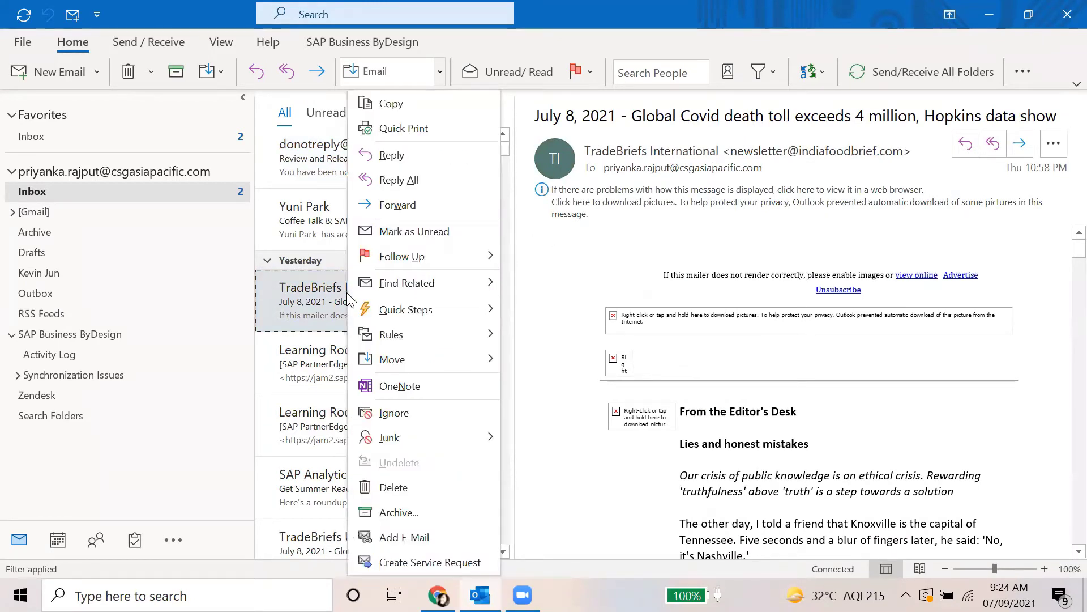
Add the TradeBriefs email to SAP ByDesign, referencing the Appolo Hospital account found via 'appolo*', and submit
click(439, 538)
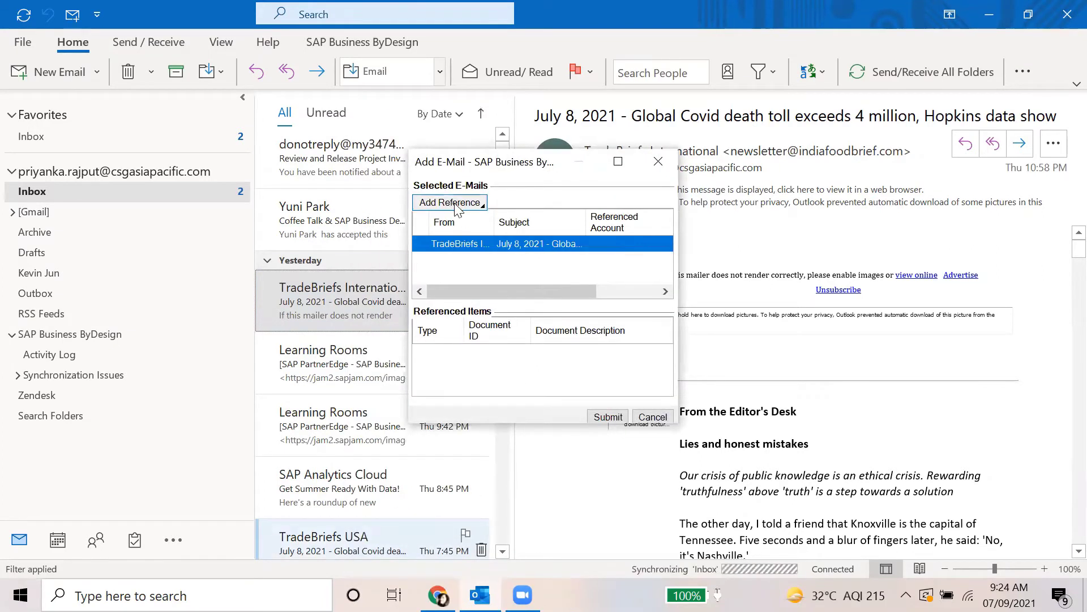
click(450, 202)
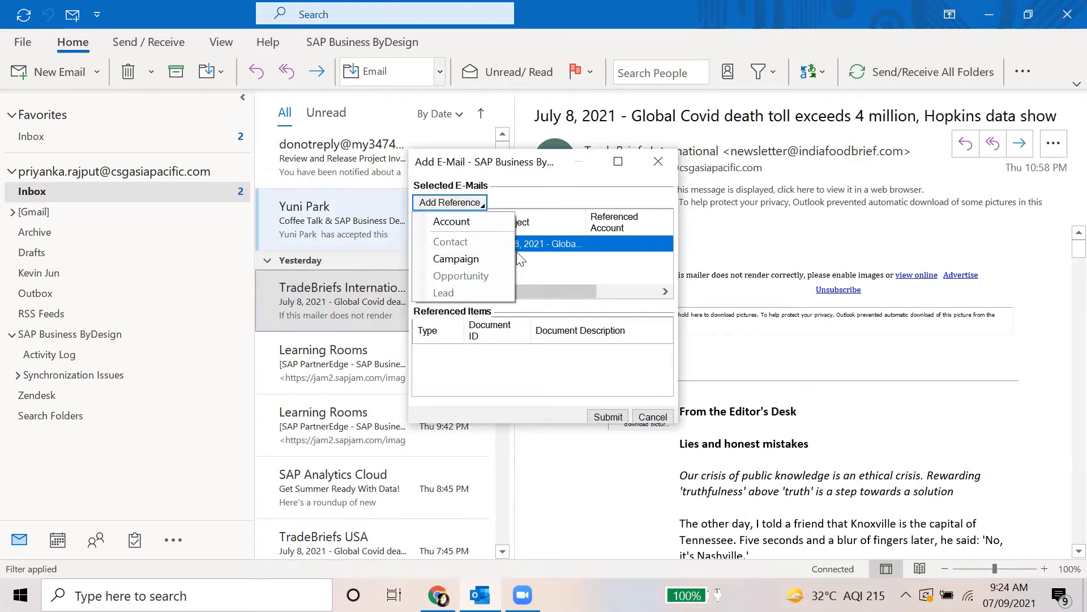
click(476, 226)
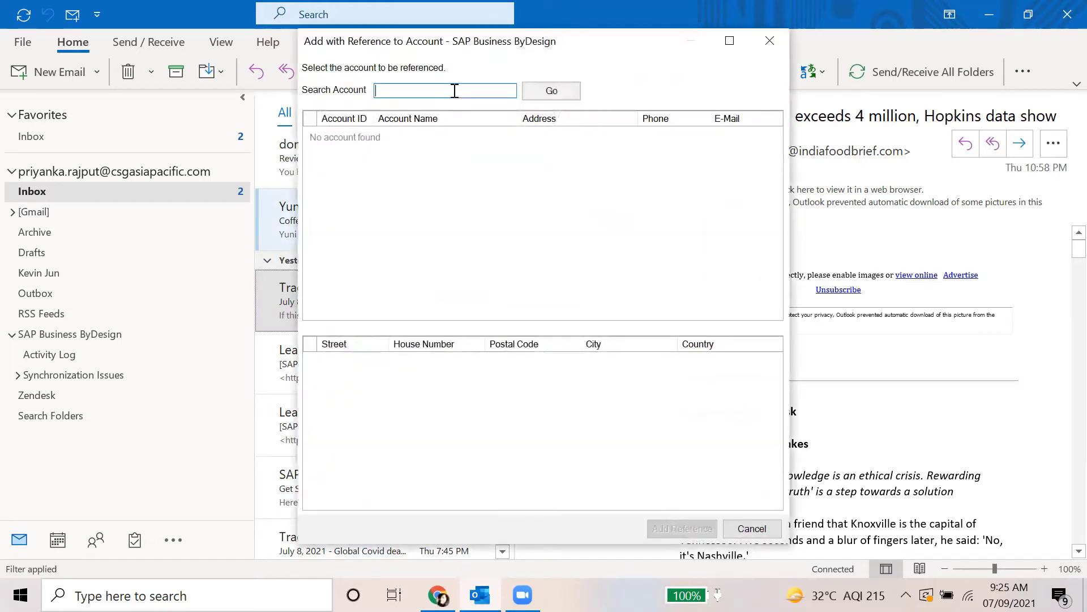
text(appolo*)
key(Return)
click(682, 526)
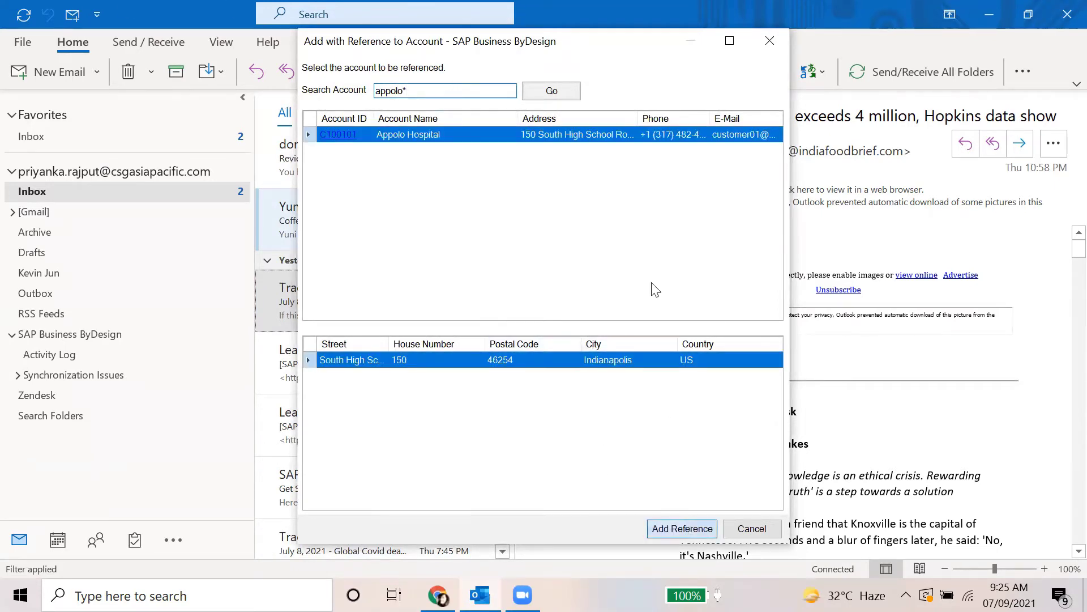
click(607, 418)
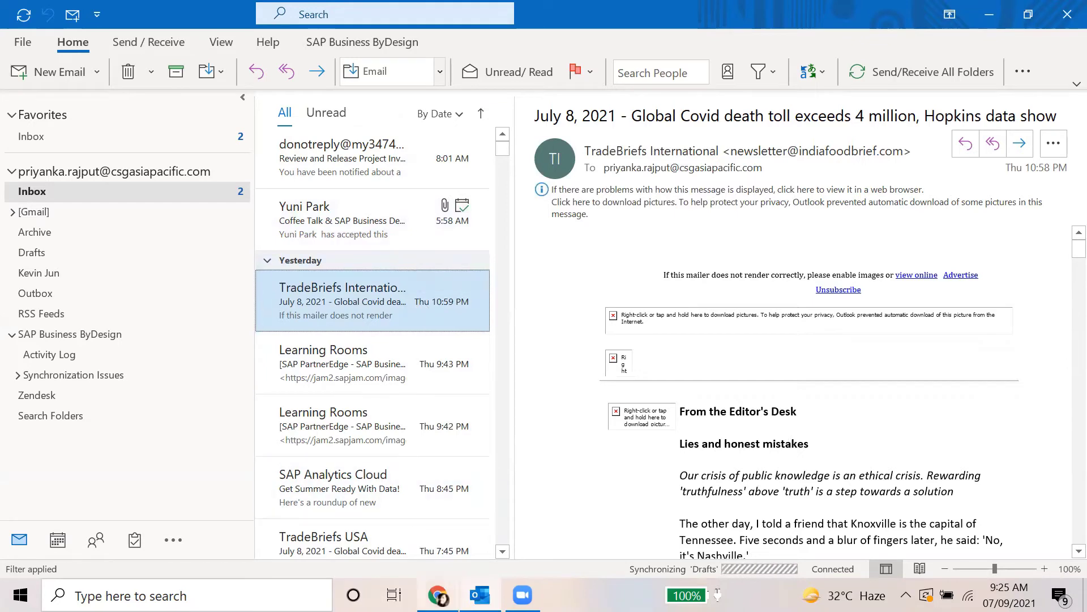
Run the All Email Activities query under Account Management > Activities in SAP ByDesign
click(439, 596)
click(80, 12)
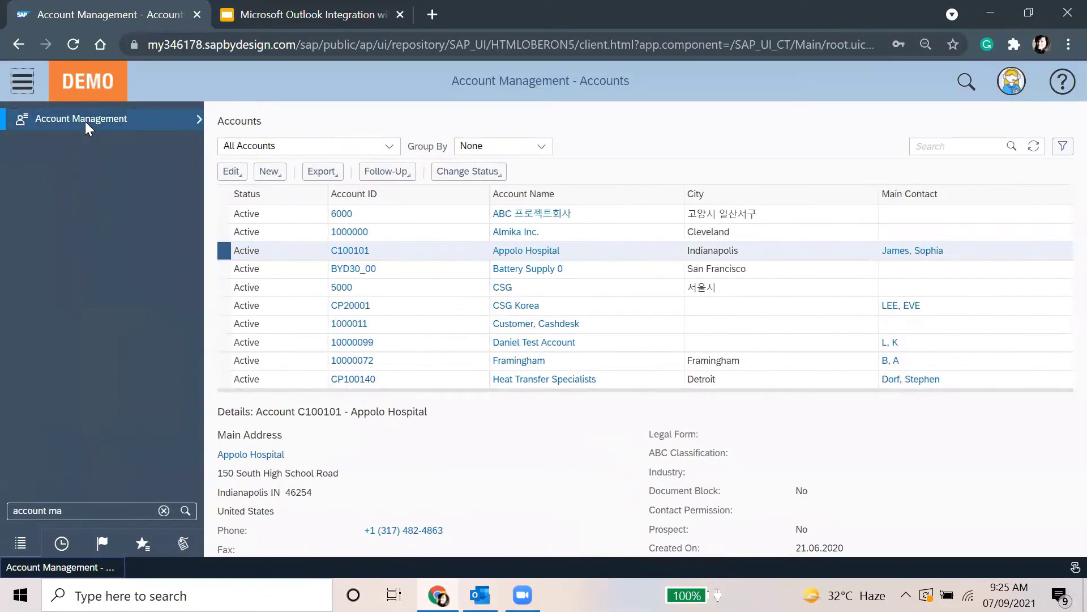
mouse_move(88, 127)
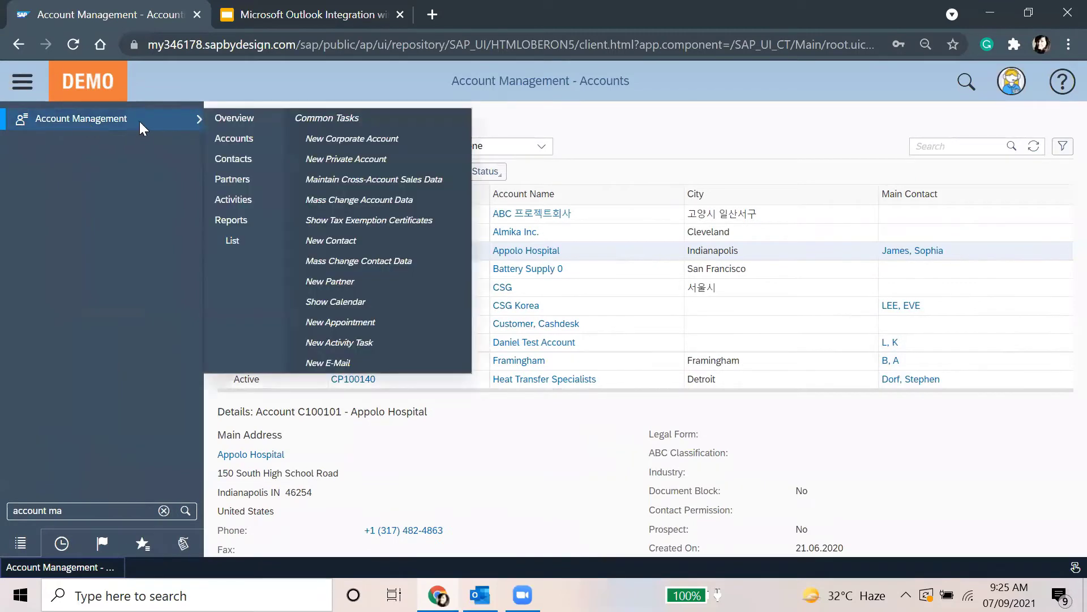
click(241, 199)
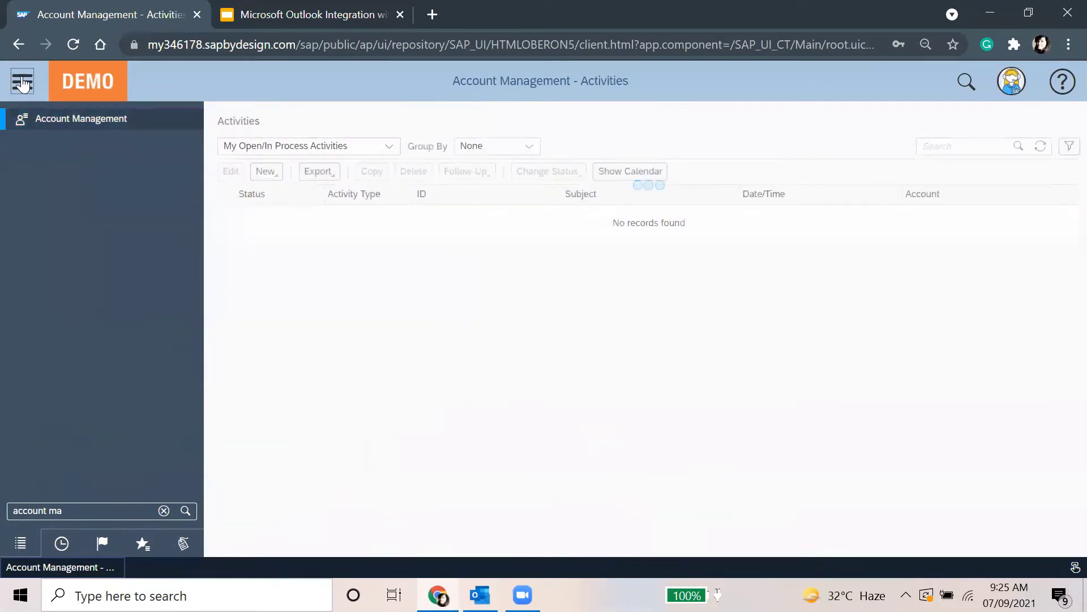
click(207, 152)
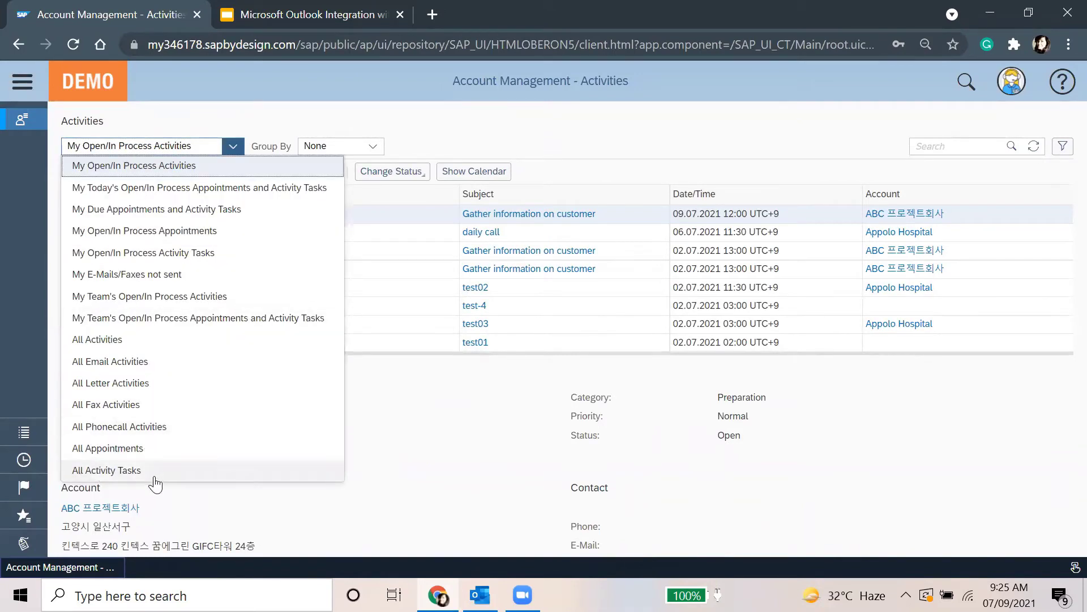
click(152, 365)
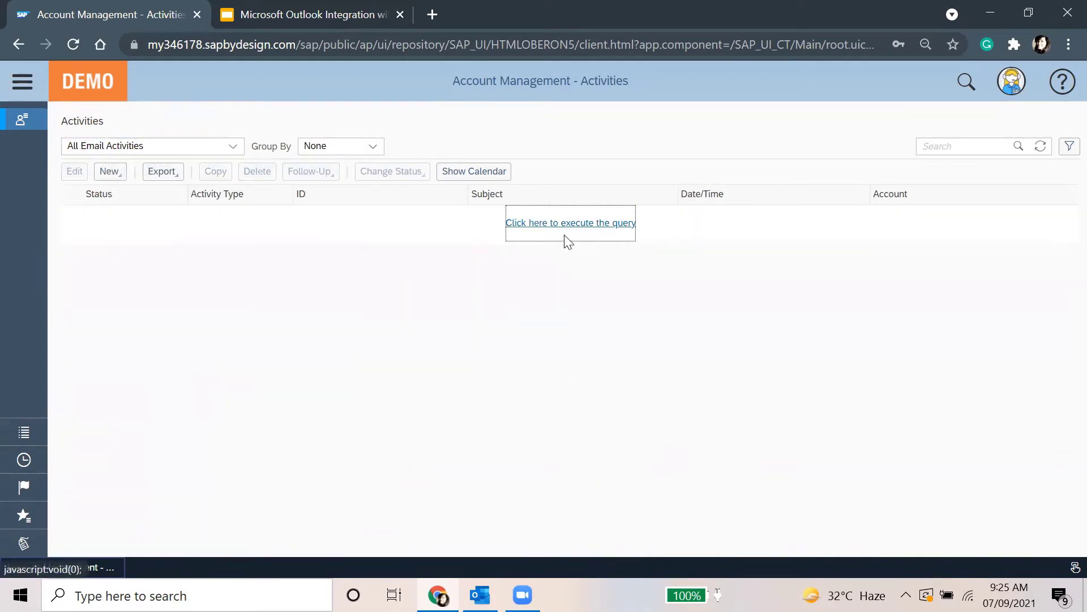
click(565, 229)
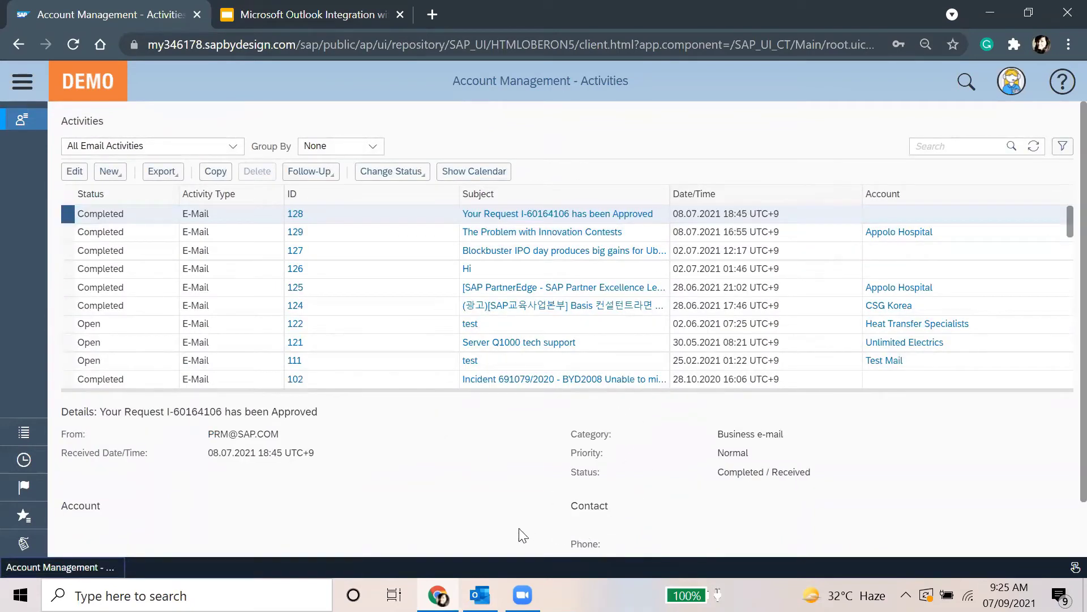
mouse_move(480, 594)
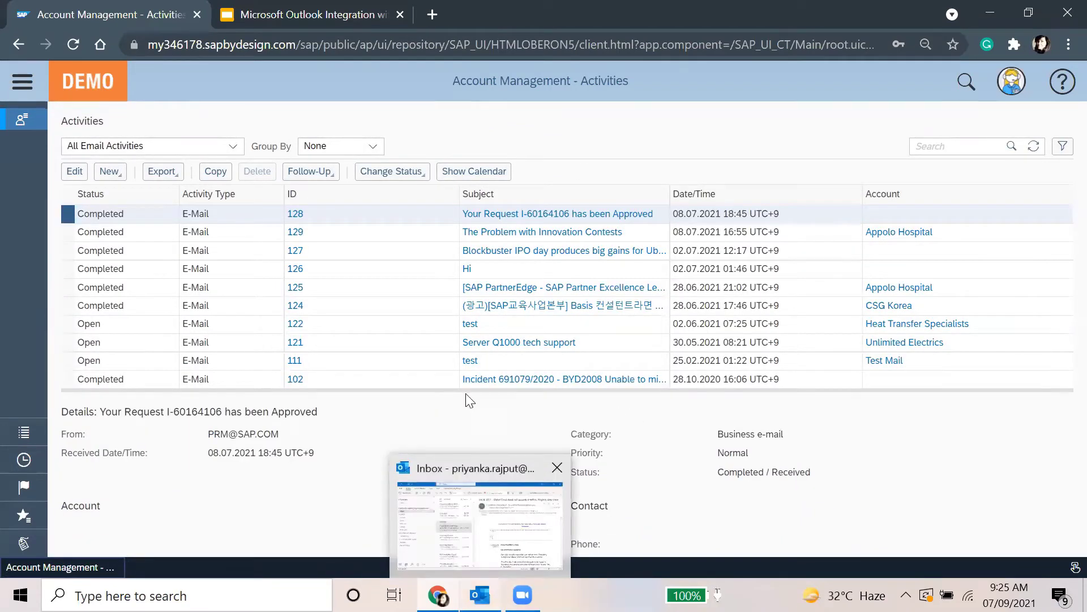
click(478, 592)
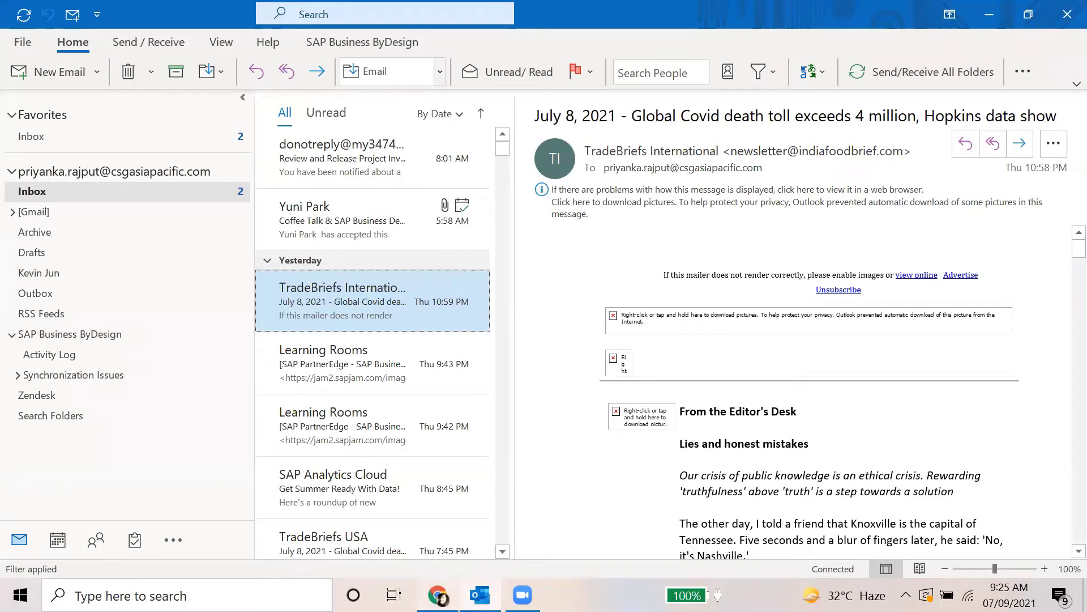
Reload the SAP activities list and confirm Outlook's 'Activity synchronized successfully' notice for the TradeBriefs email
key(alt+Tab)
click(1028, 147)
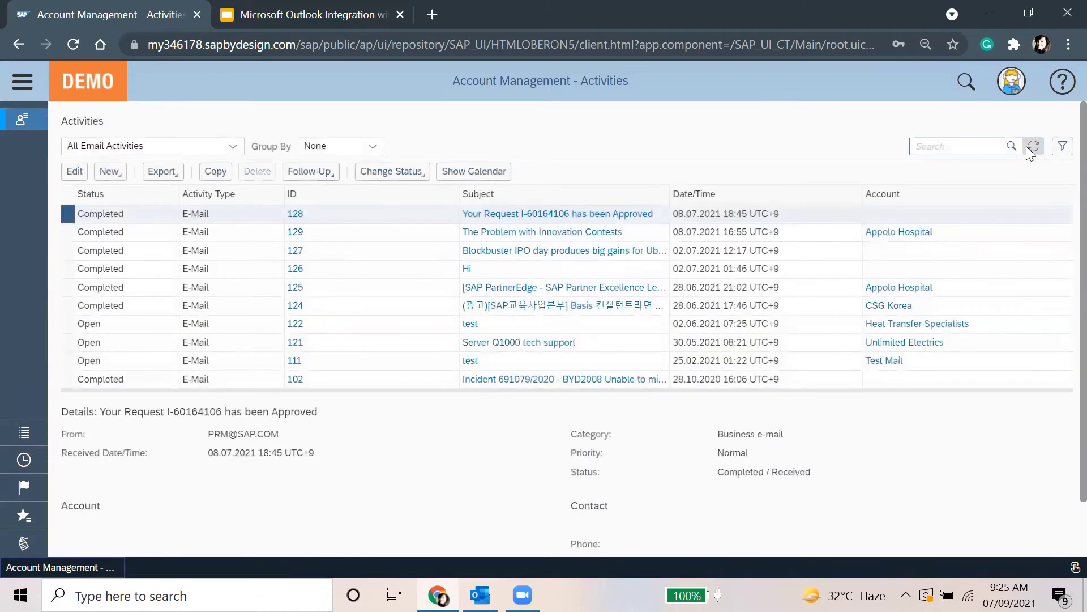
key(alt+Tab)
click(1013, 150)
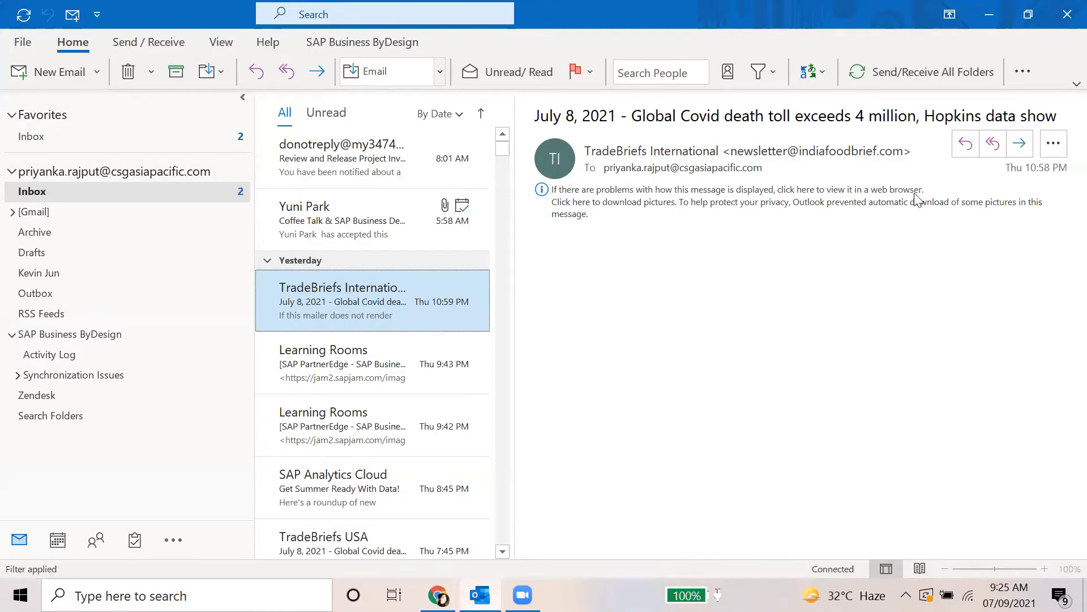
click(608, 502)
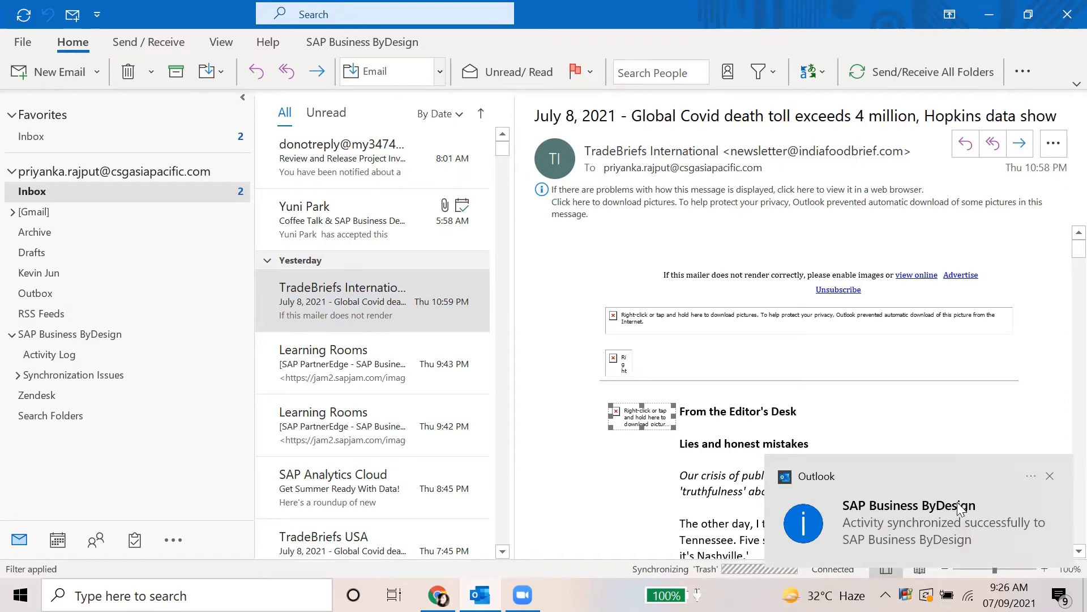
key(alt+Tab)
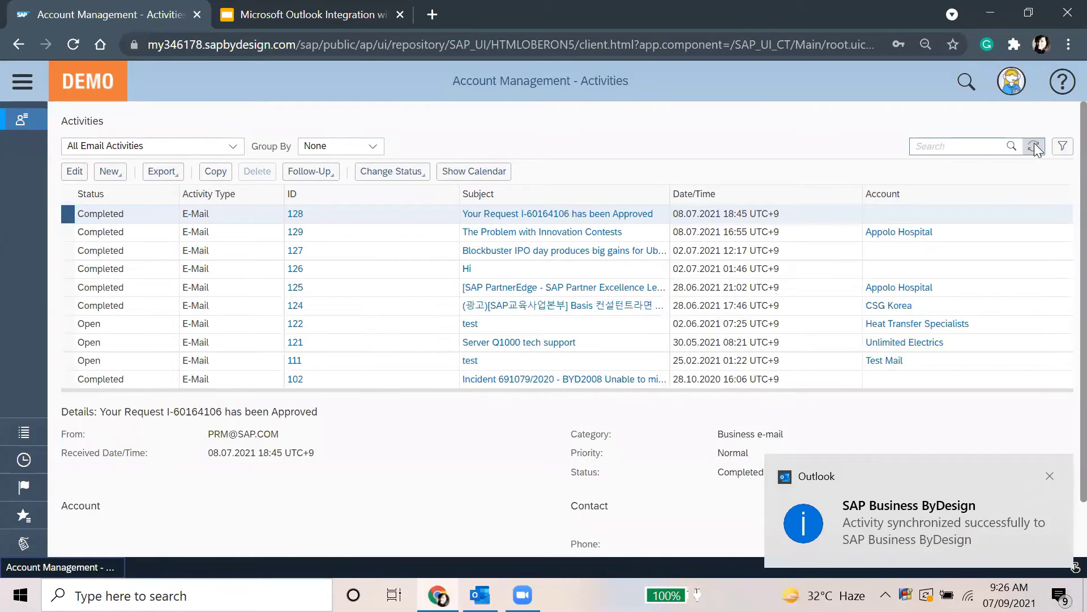
Refresh the email activities and select activity 130, the Covid newsletter linked to Appolo Hospital
click(1034, 147)
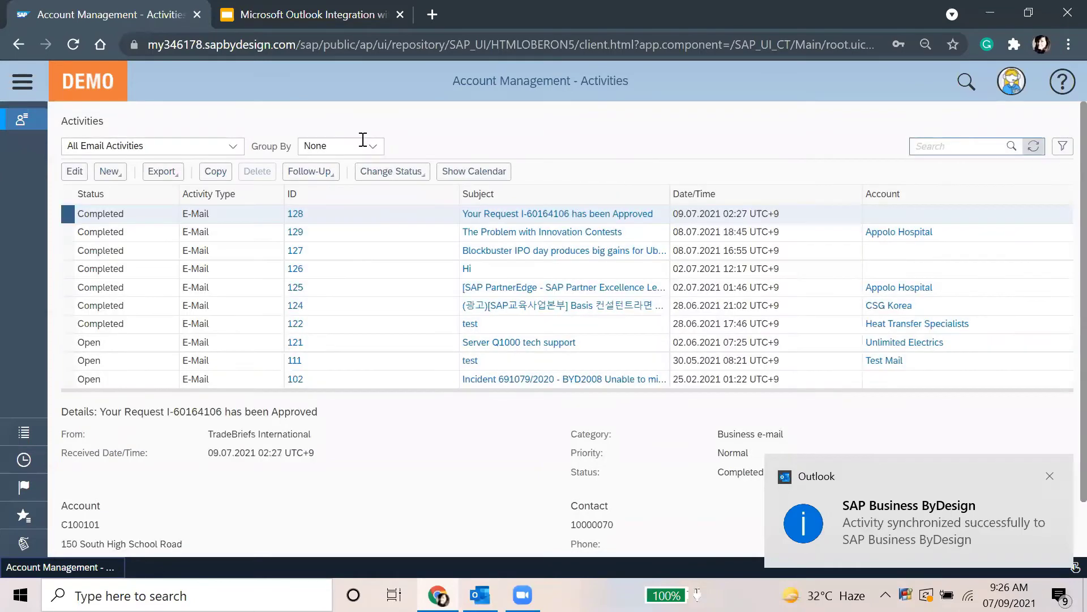
click(346, 219)
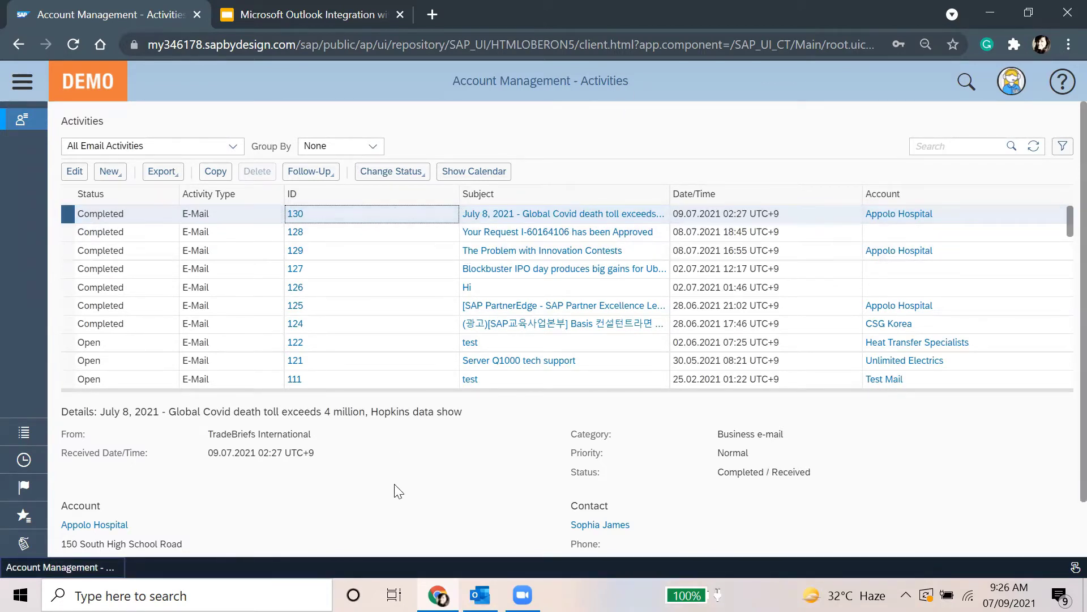
click(74, 172)
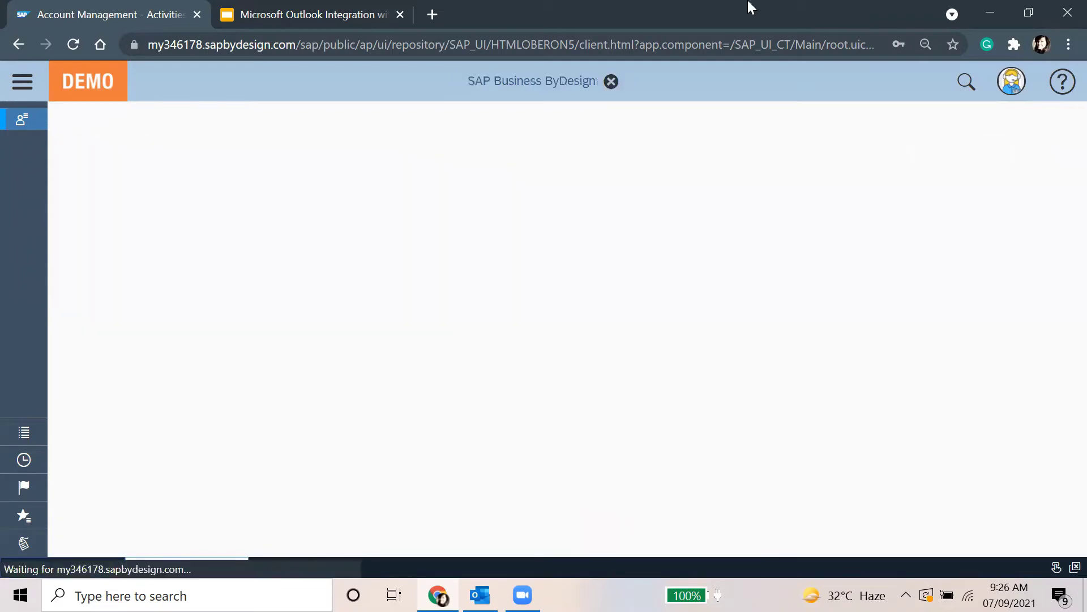
key(alt+Tab)
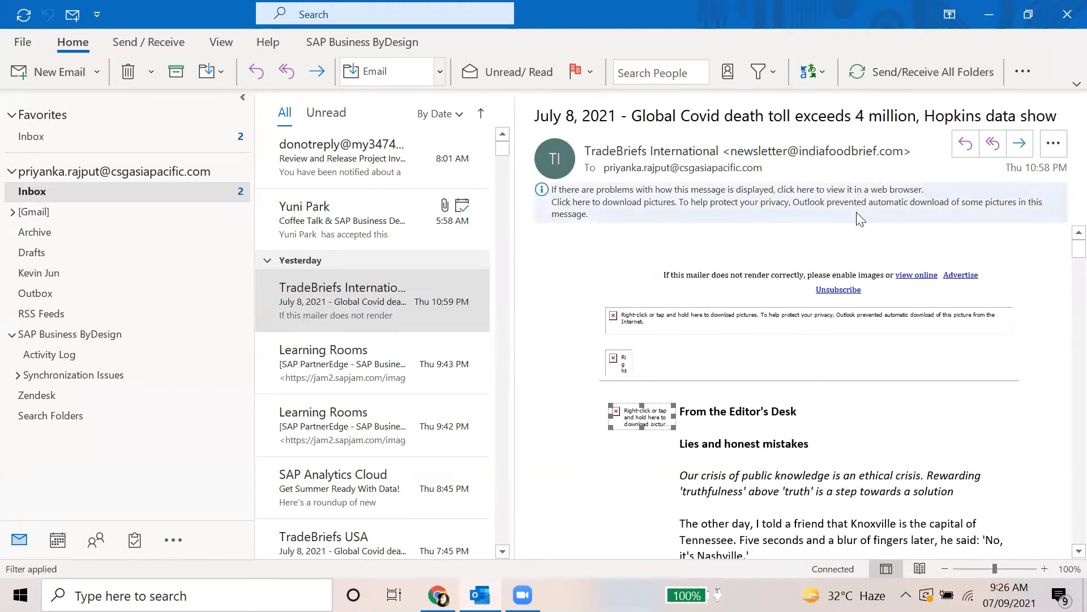
key(alt+Tab)
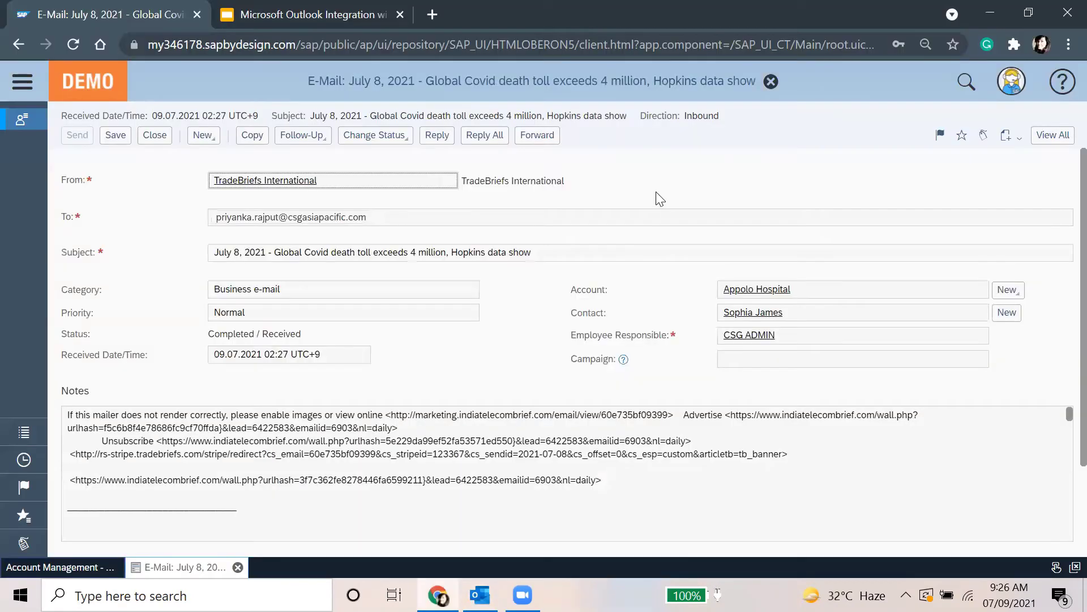
key(alt+Tab)
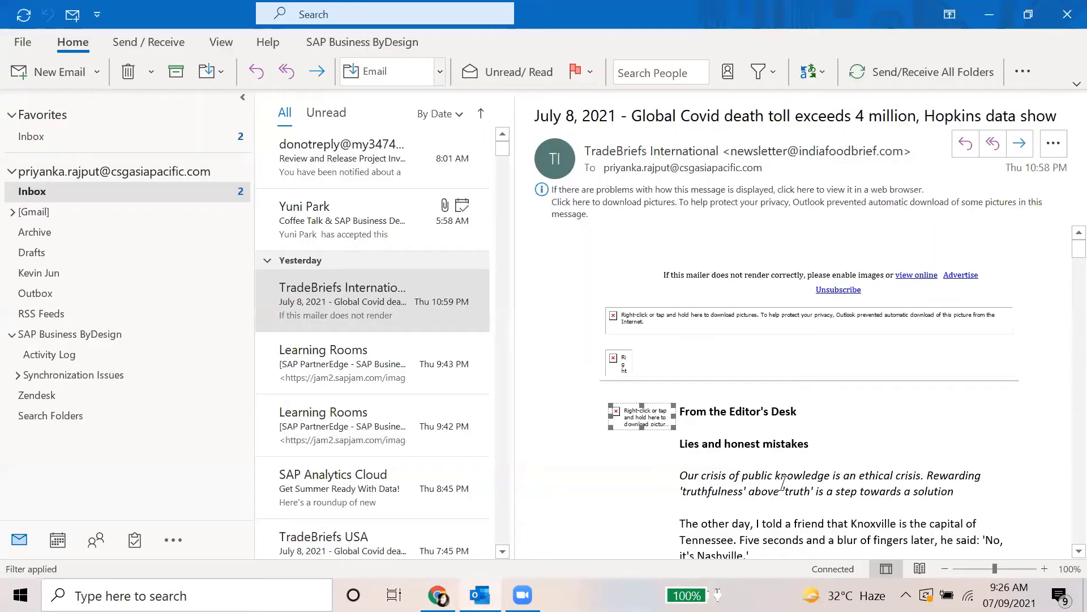
scroll(804, 504, down, 3)
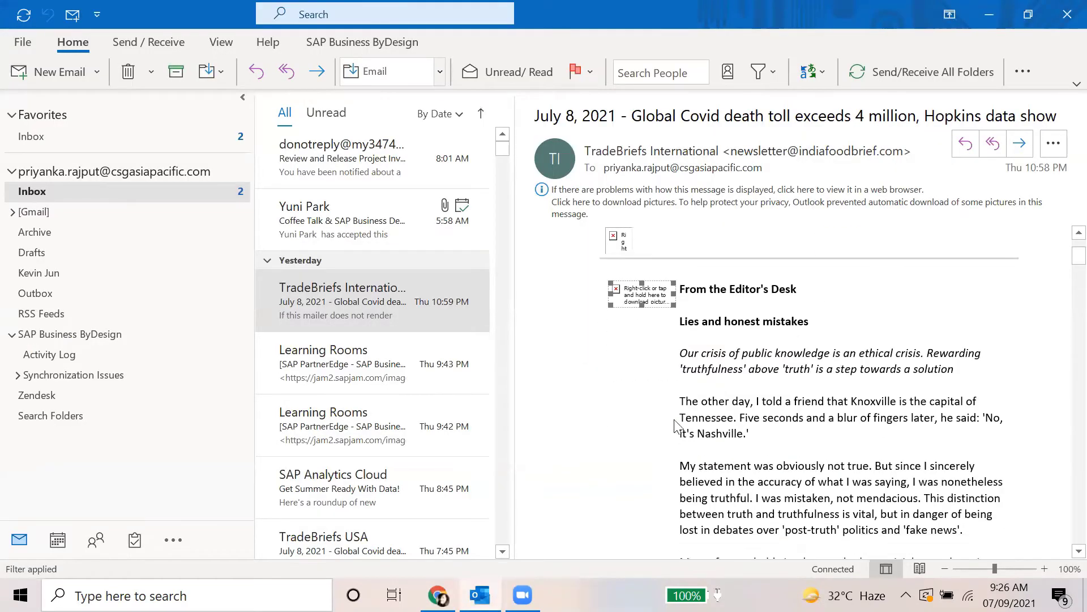
key(alt+Tab)
key(alt+Tab)
key(alt+Tab)
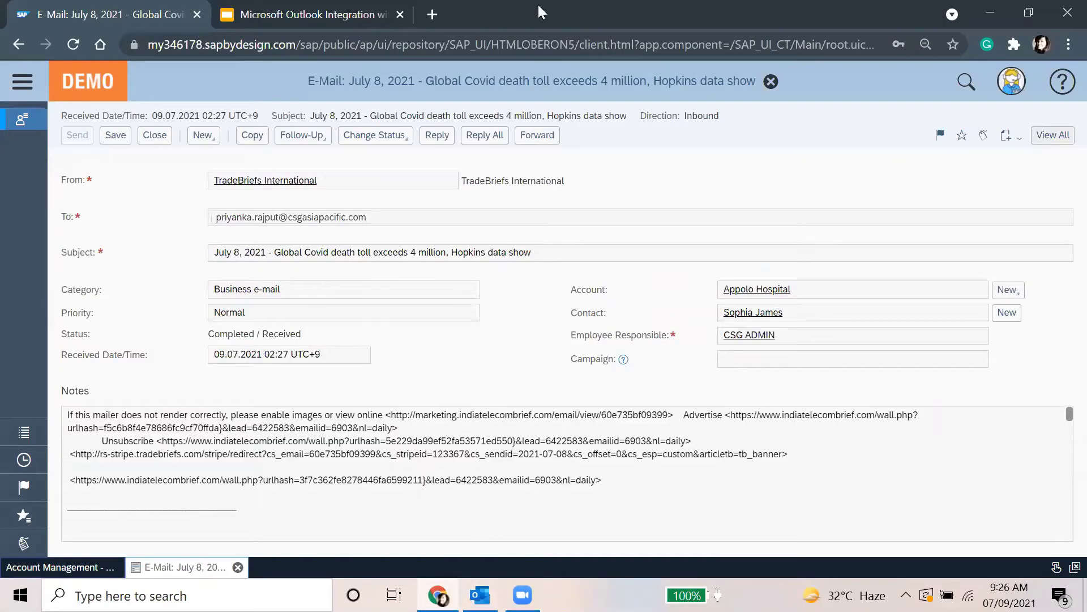
click(1053, 135)
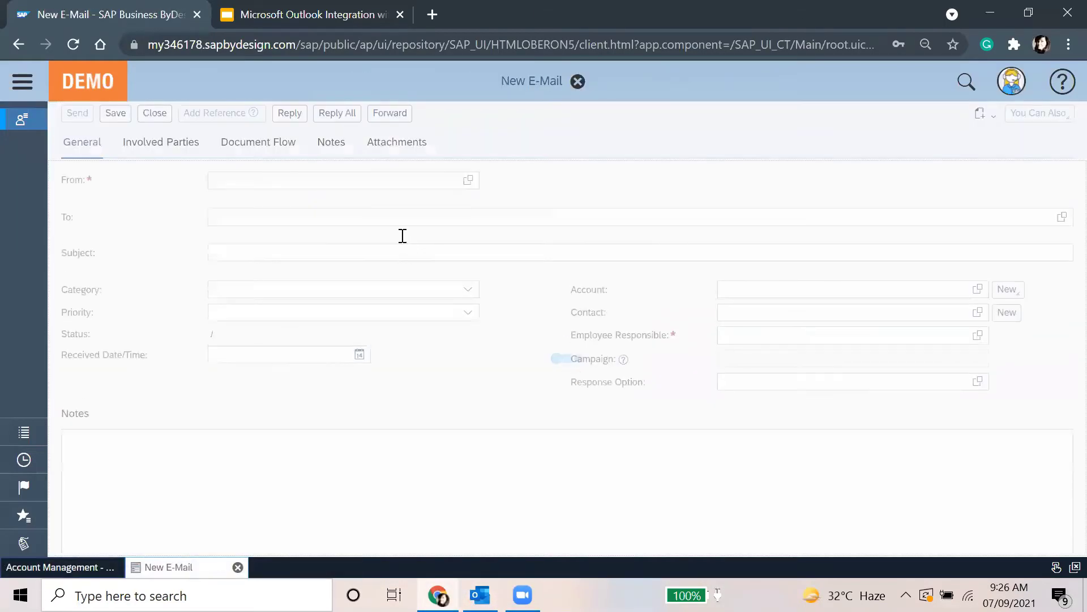
scroll(559, 437, down, 5)
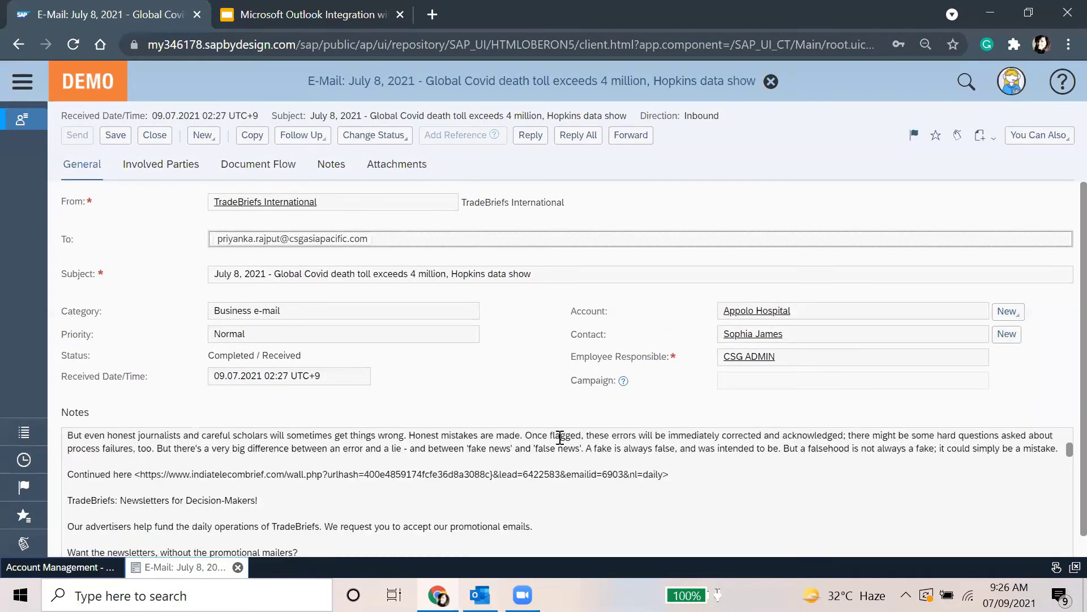
scroll(805, 436, down, 10)
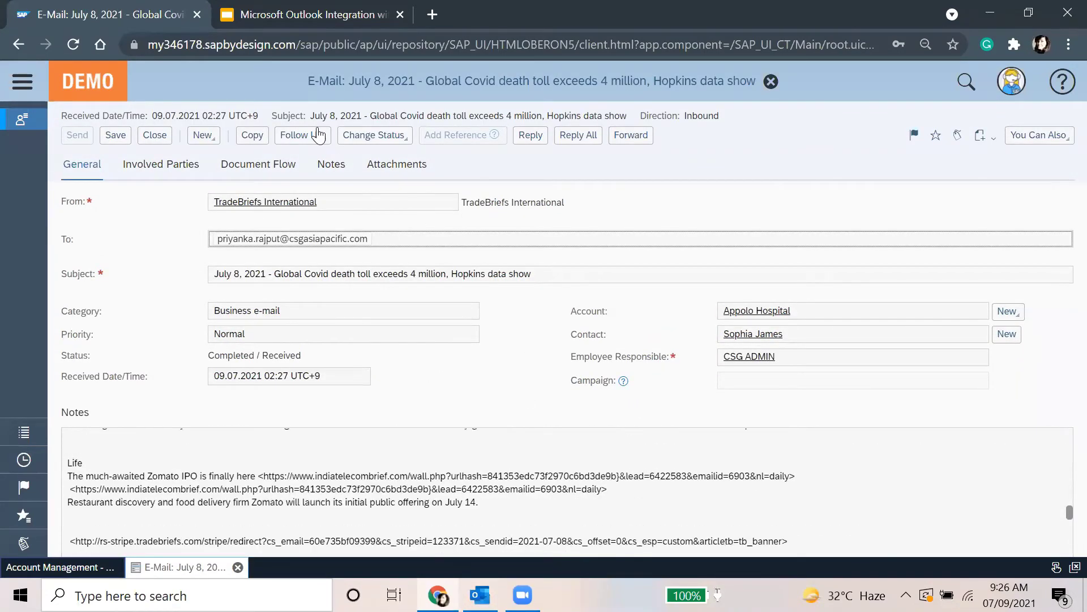
click(302, 135)
click(805, 143)
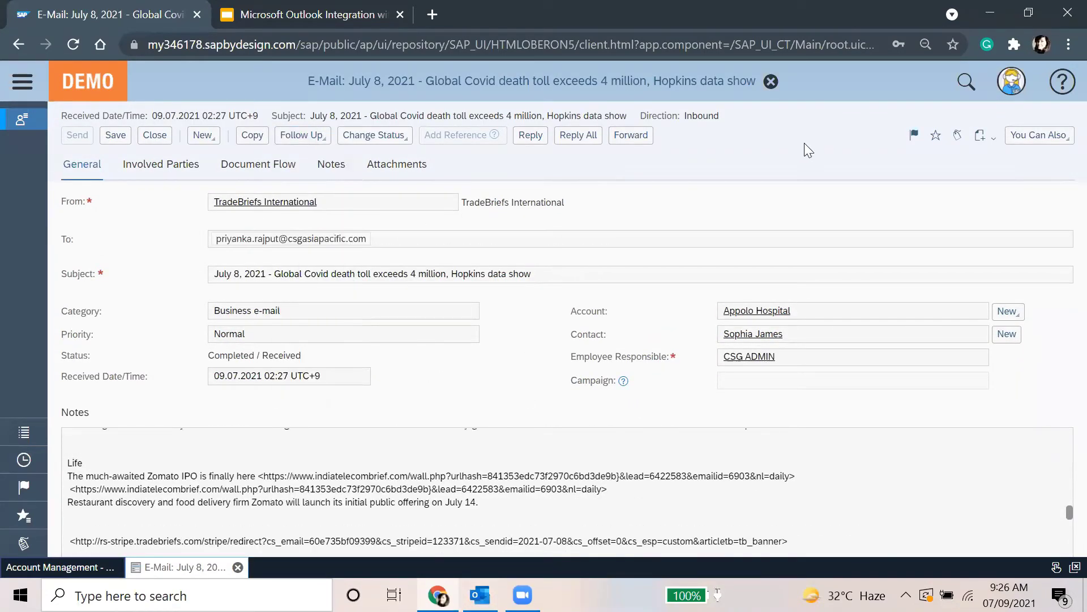
click(318, 137)
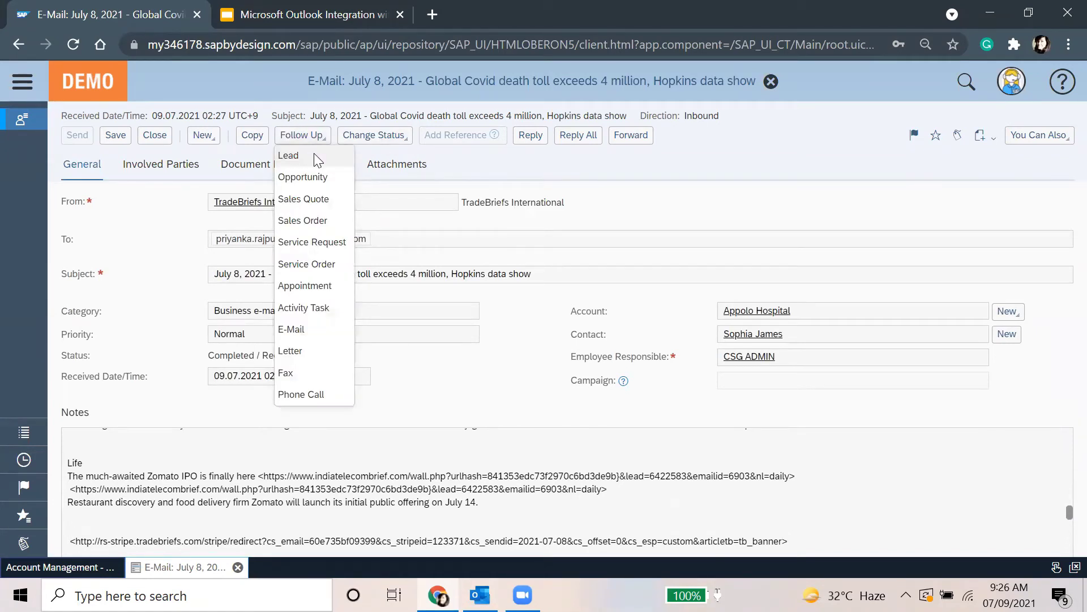
click(540, 172)
click(155, 134)
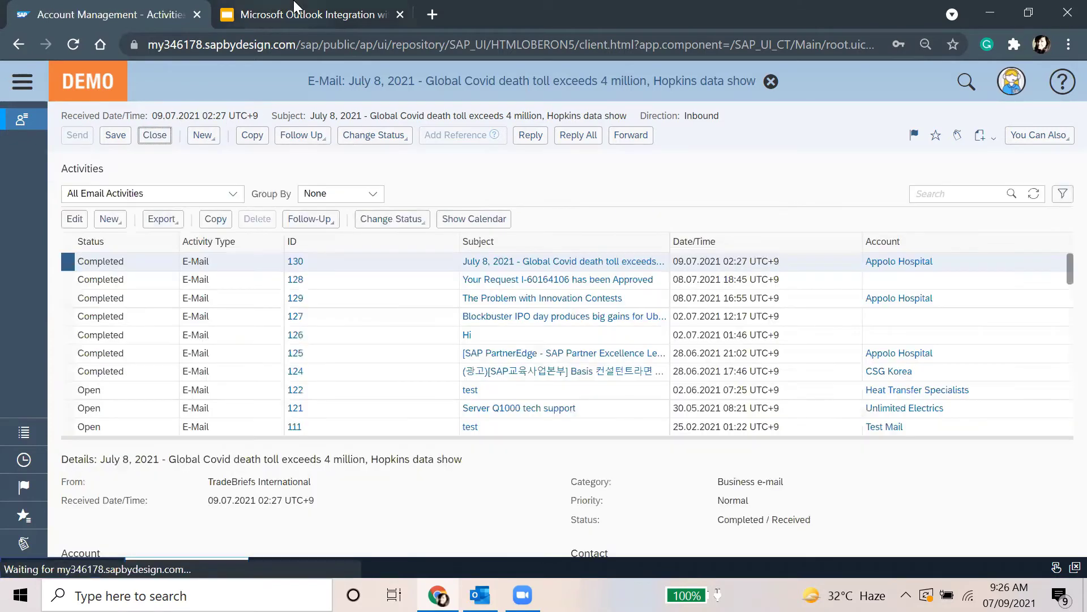
Advance the presentation to slide 18, 'Synchronize Appointments', then bring Outlook forward
key(ctrl+Tab)
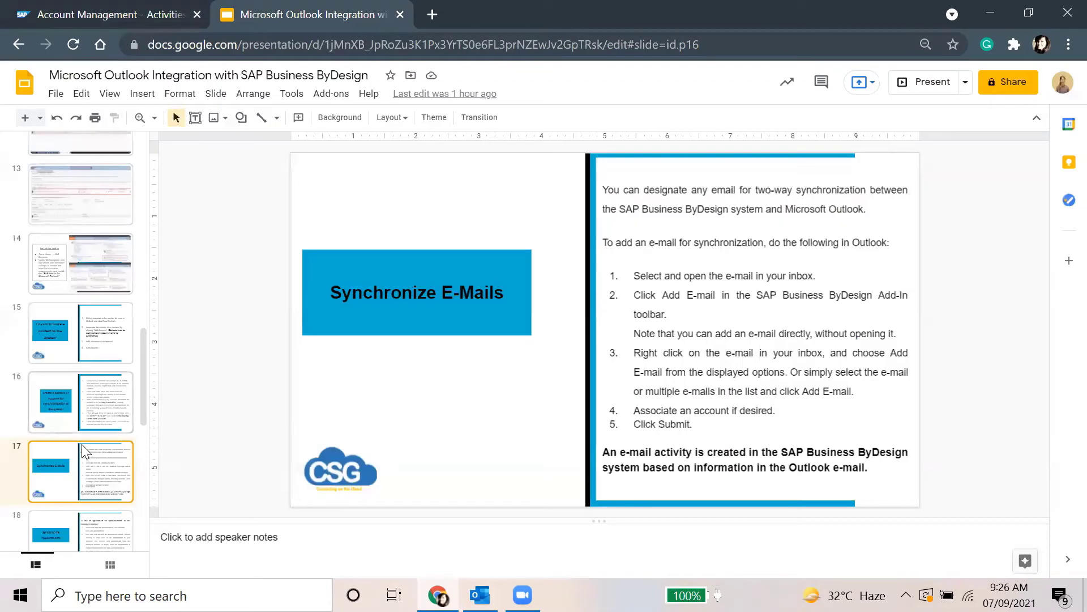
key(Down)
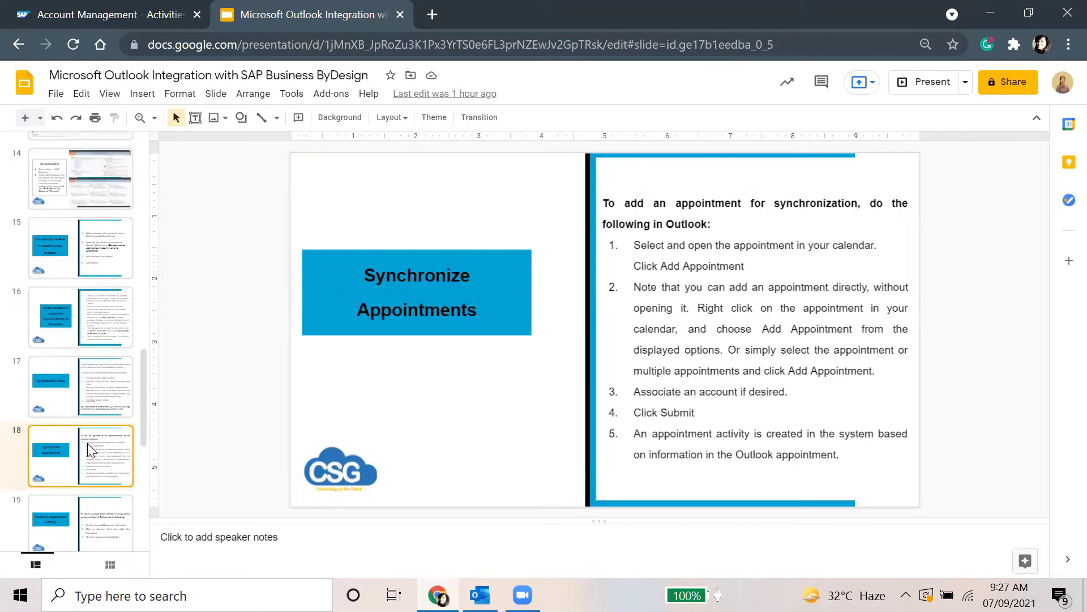
click(738, 353)
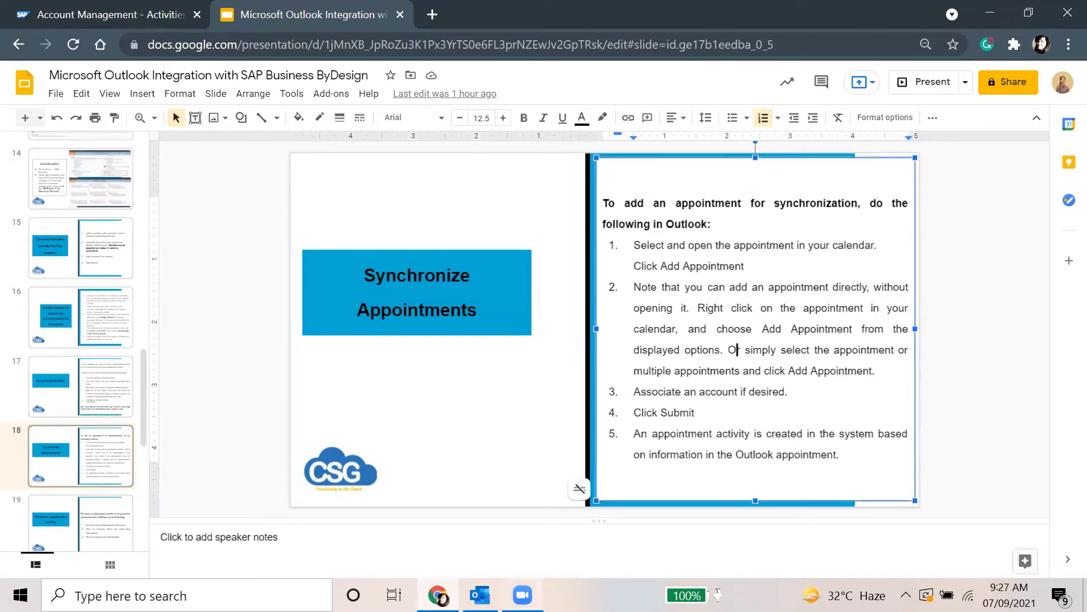
click(480, 594)
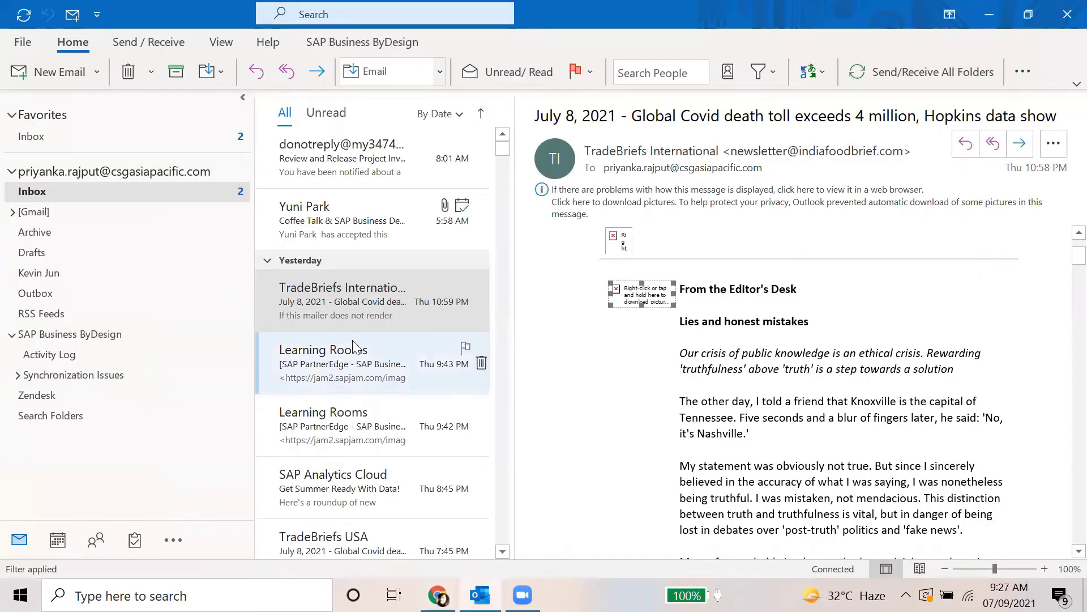
Show the July 2021 calendar in Month view and start a new all-day event on Tuesday, July 6
click(94, 541)
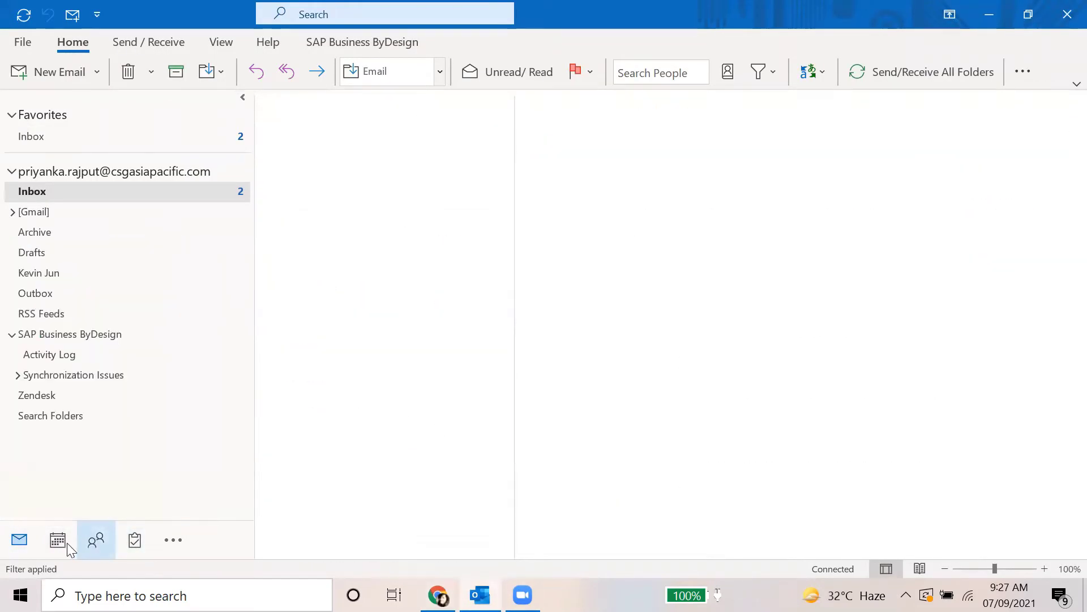
click(67, 543)
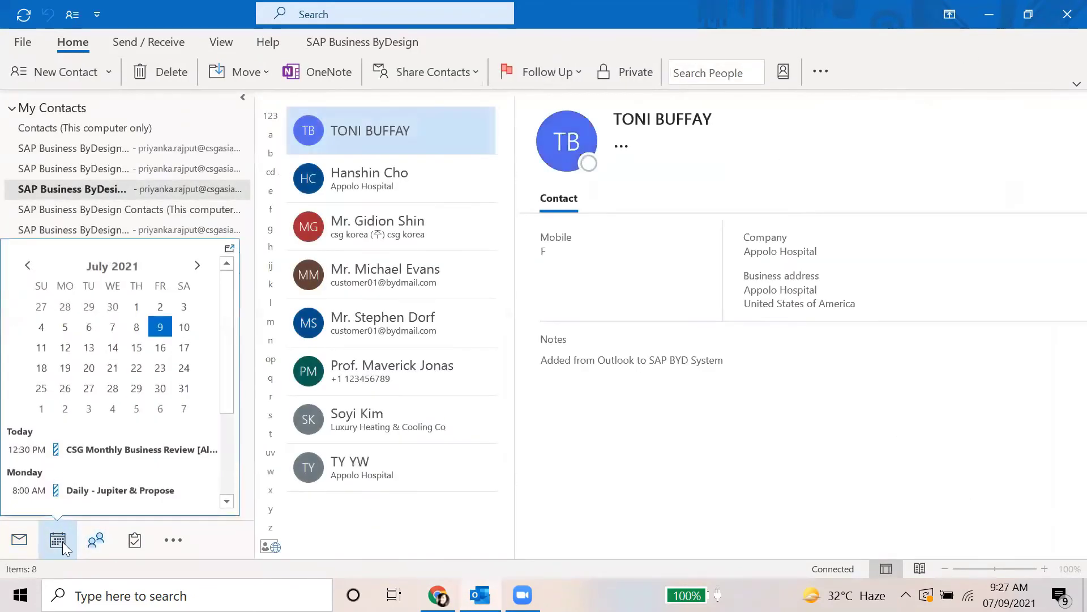
click(58, 540)
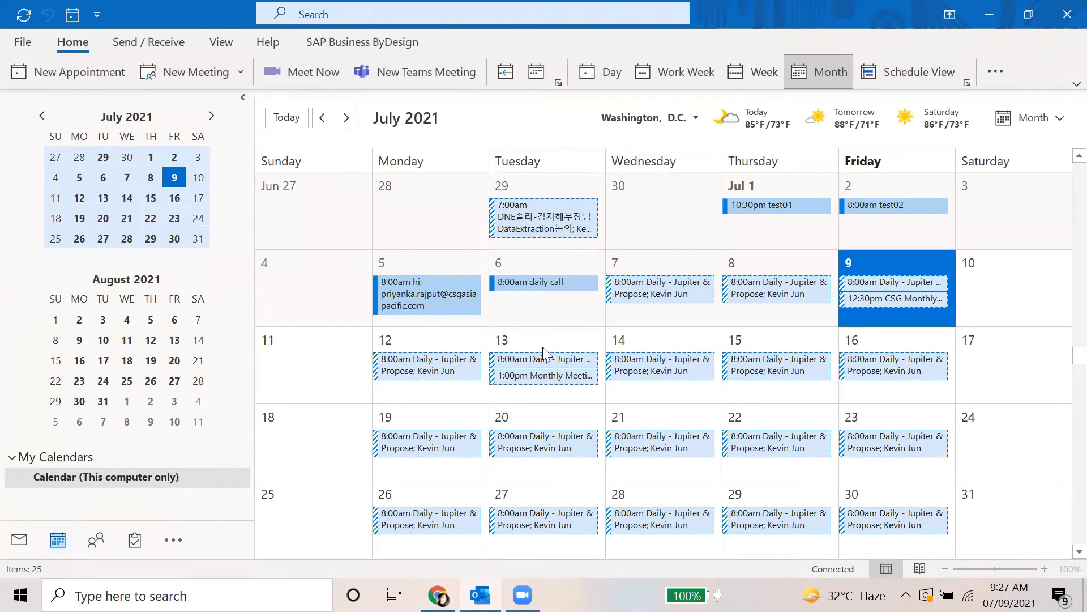
click(528, 311)
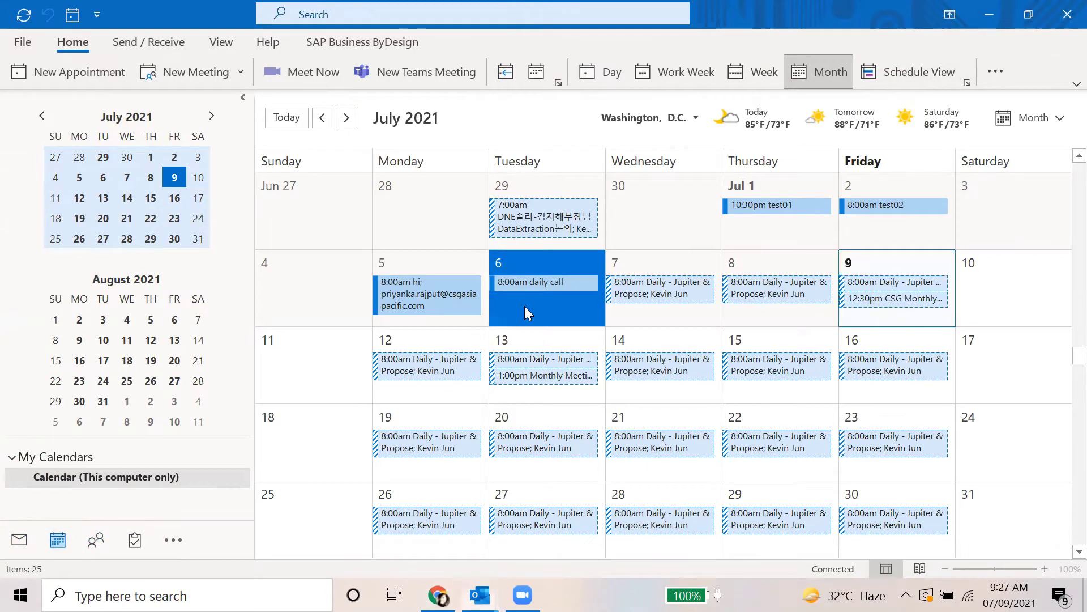
double_click(525, 309)
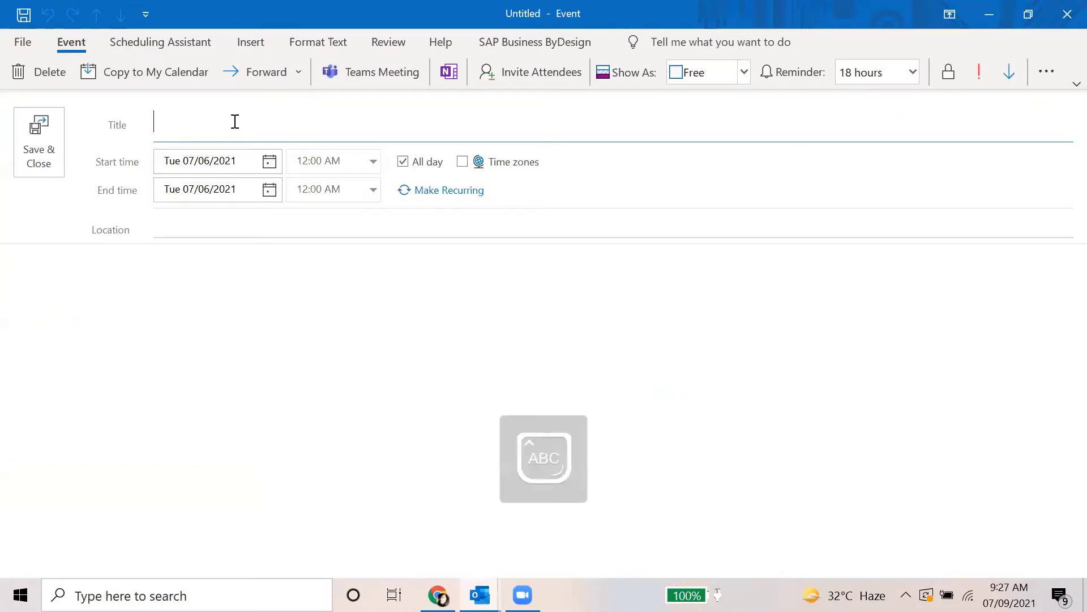
Title the event 'Tuesday weekly call' and make it a meeting with one invited attendee
text(Tuesday )
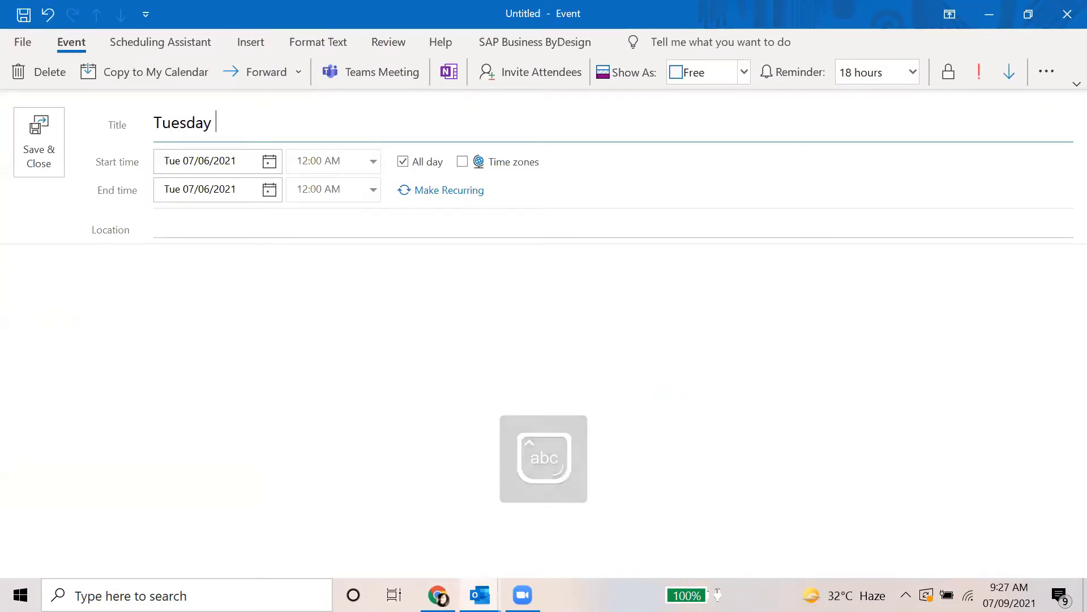
text(weekly ca)
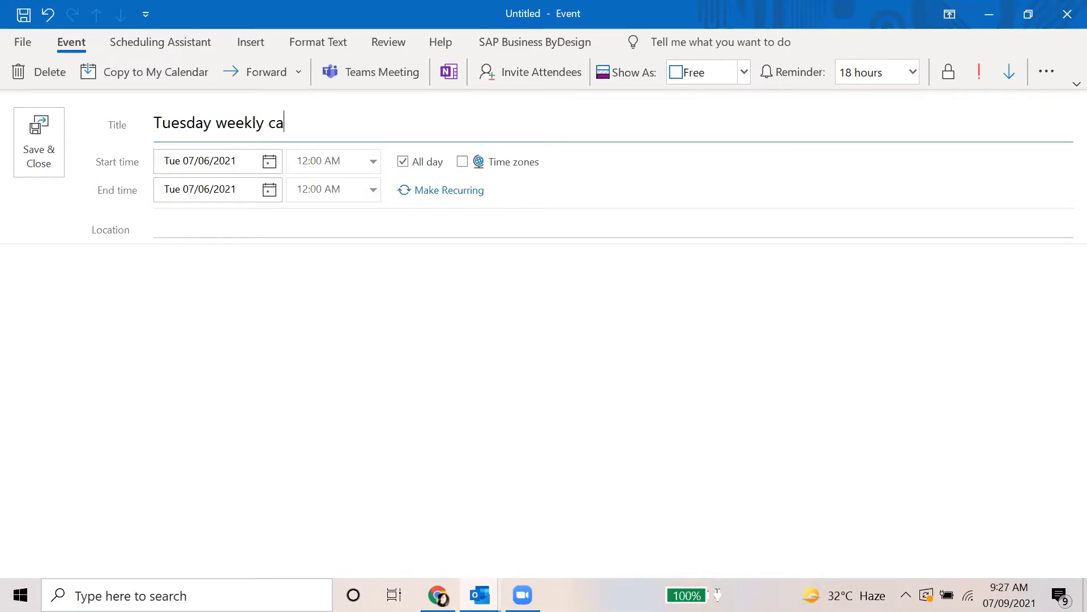
text(ll)
click(309, 290)
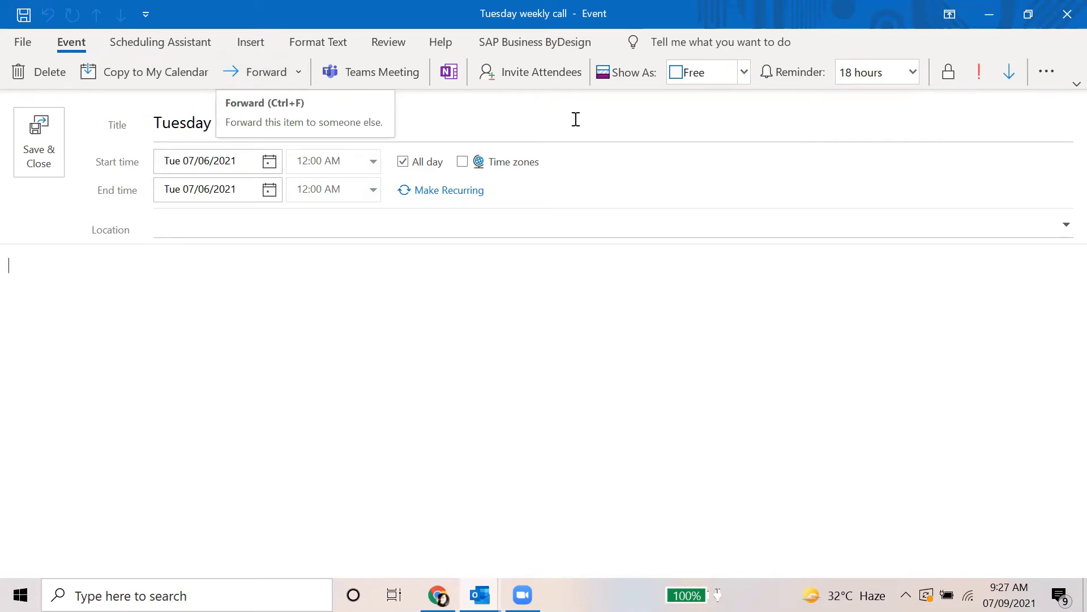
click(558, 92)
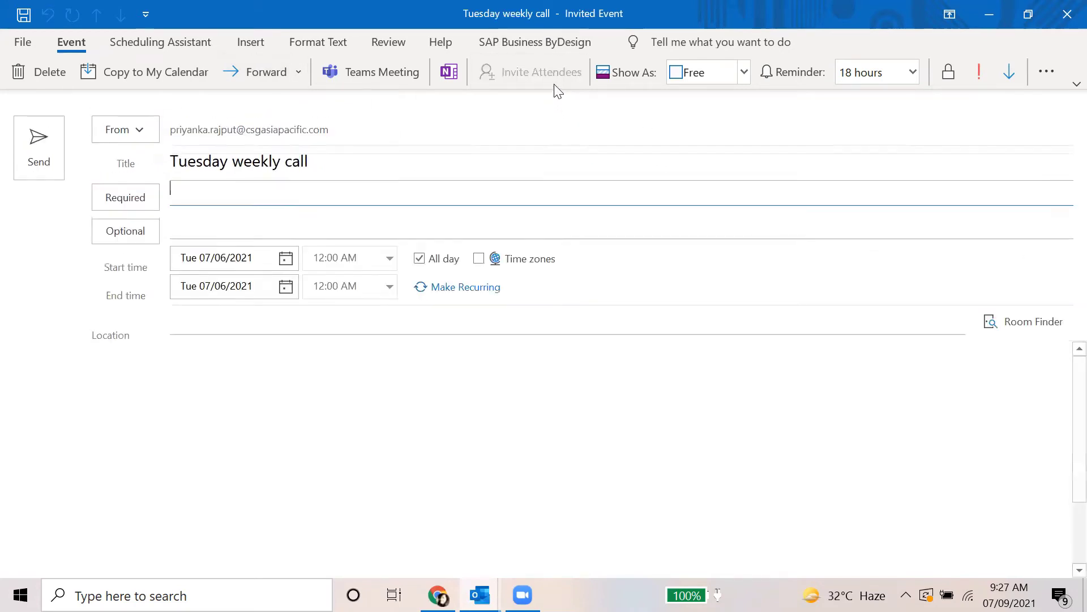
text(p)
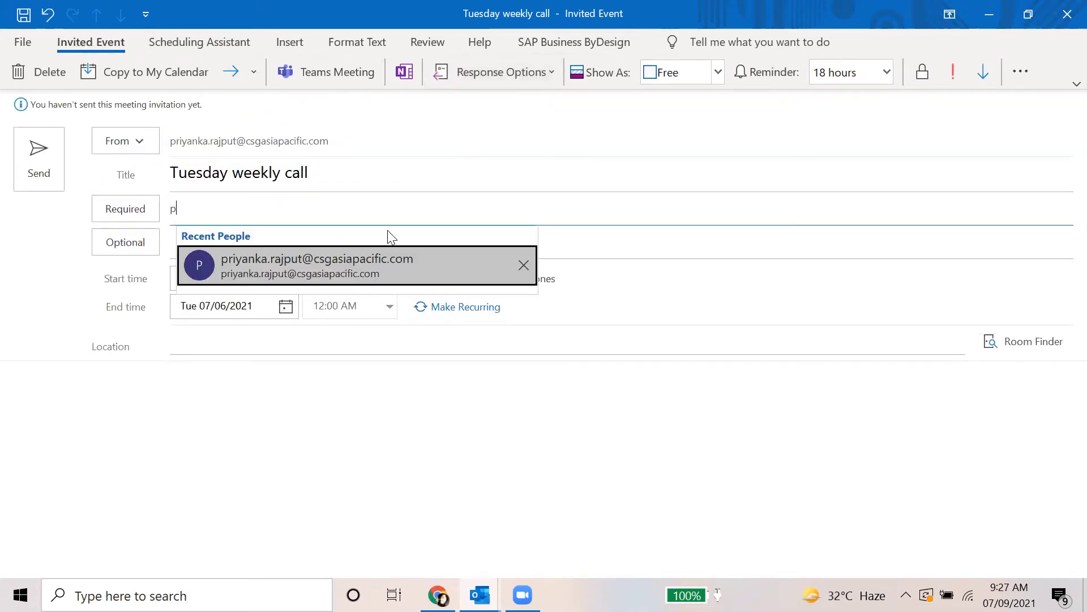
key(BackSpace)
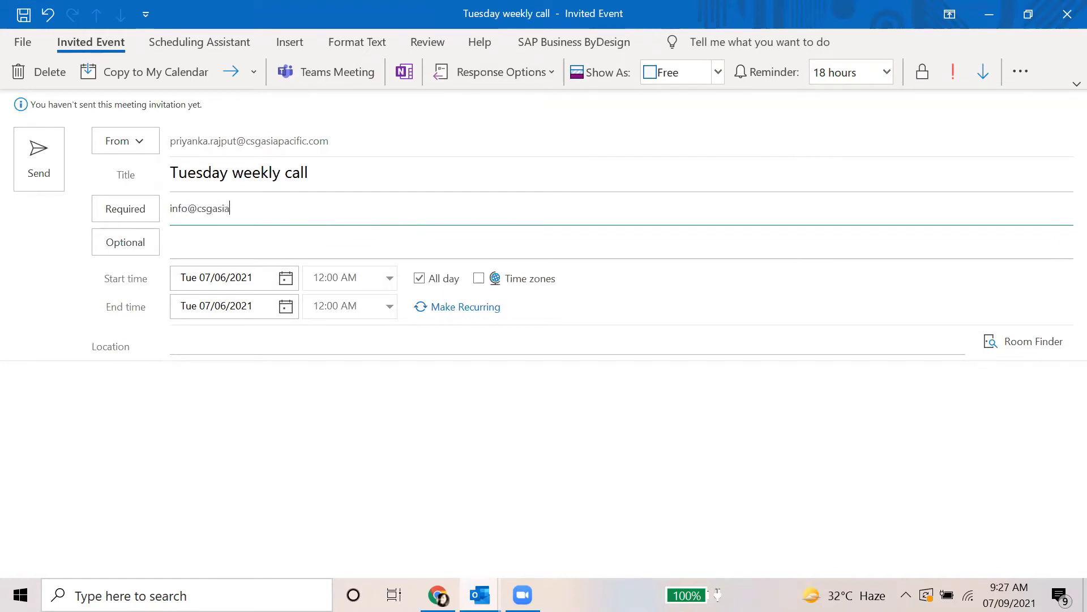
text(.co)
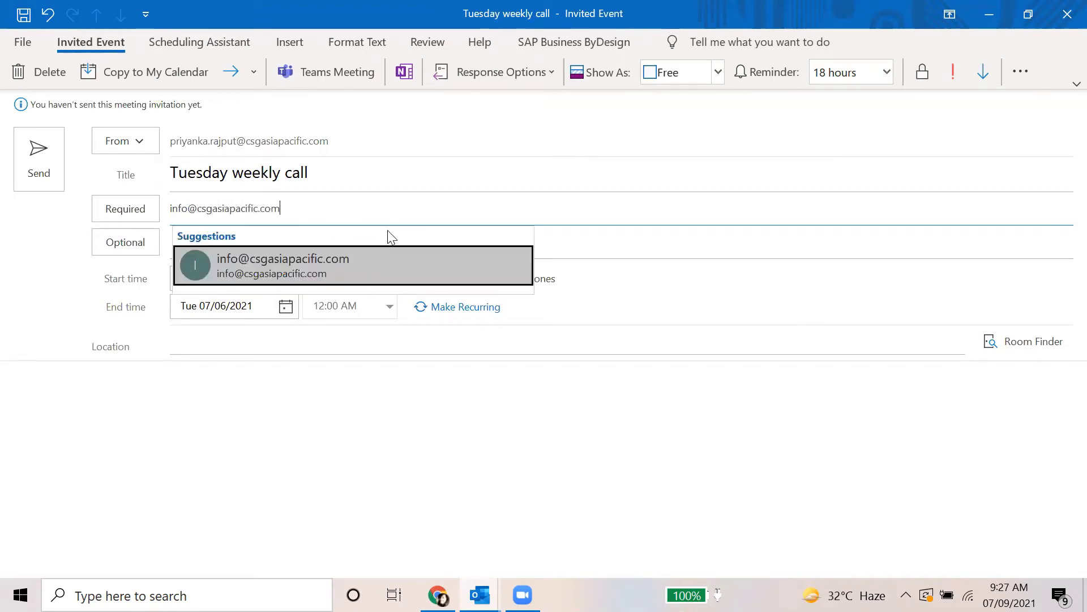
text(m)
click(376, 257)
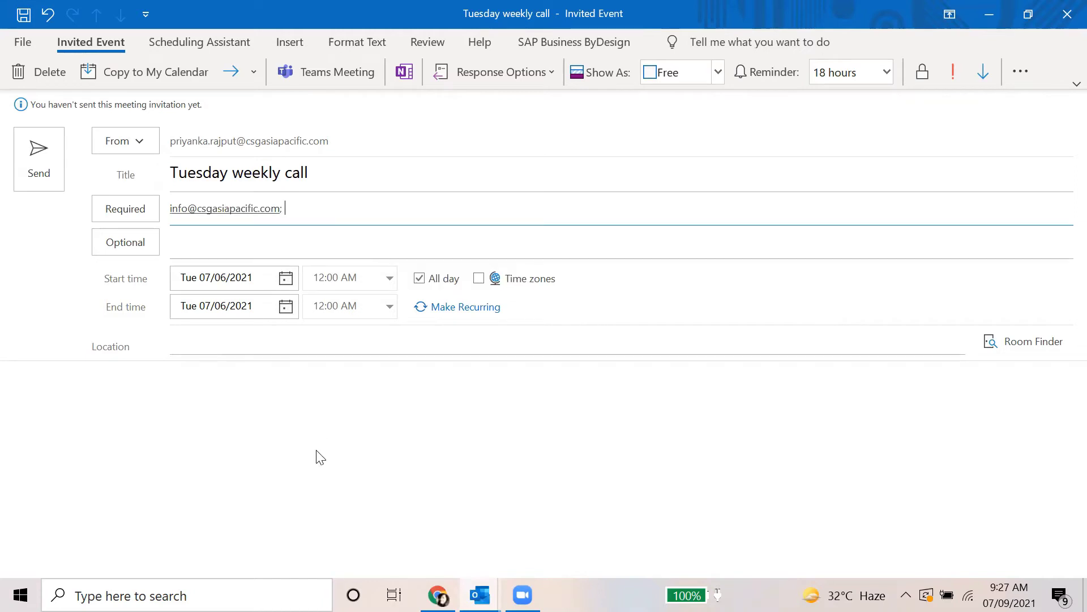
click(187, 396)
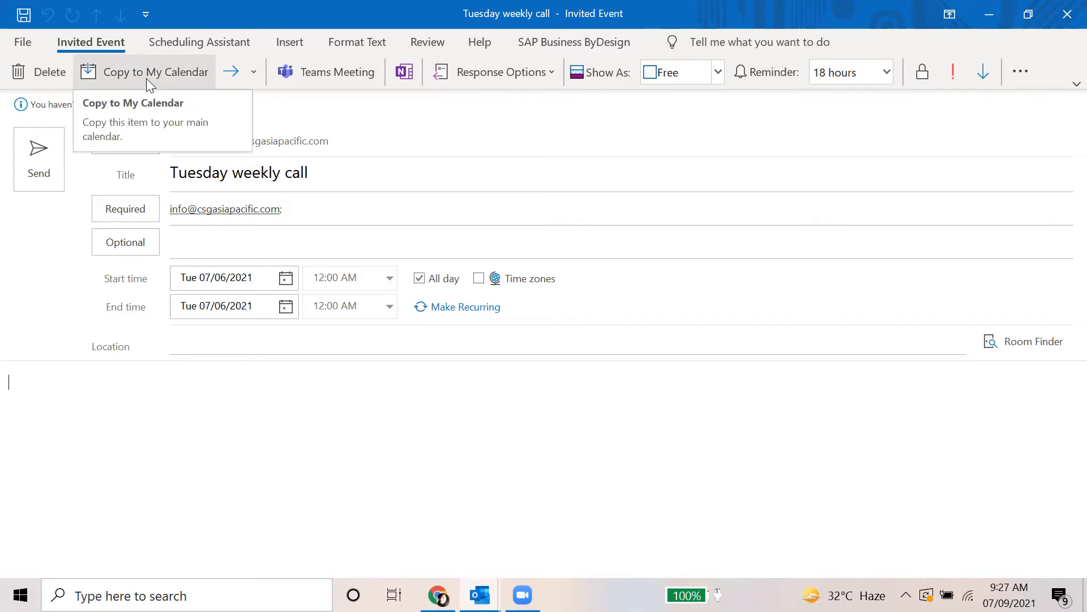
Send the invitation despite the past-date warning and close the meeting window
click(32, 161)
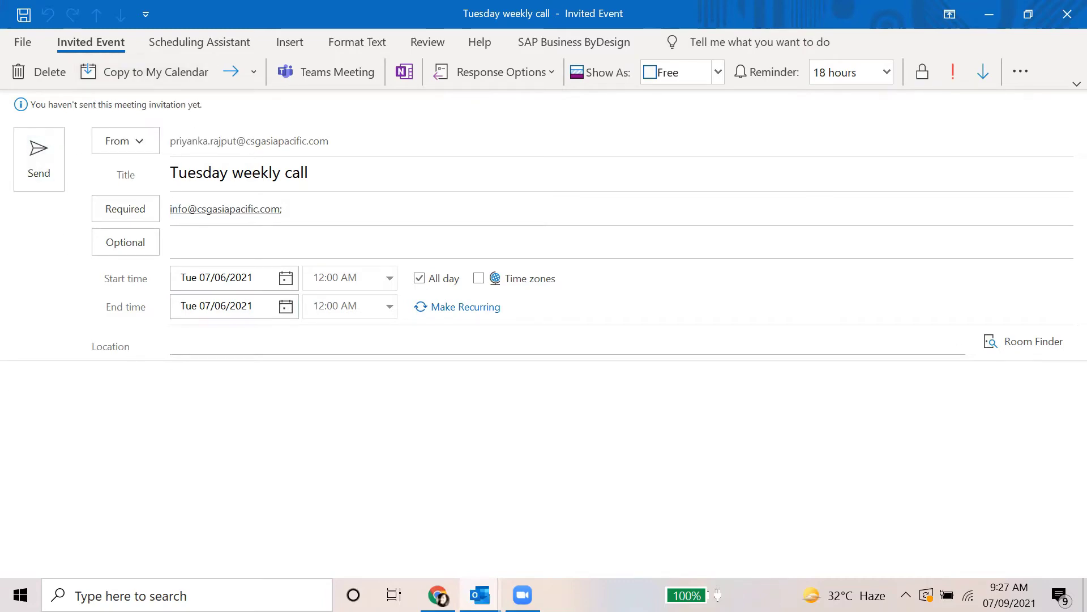
click(578, 342)
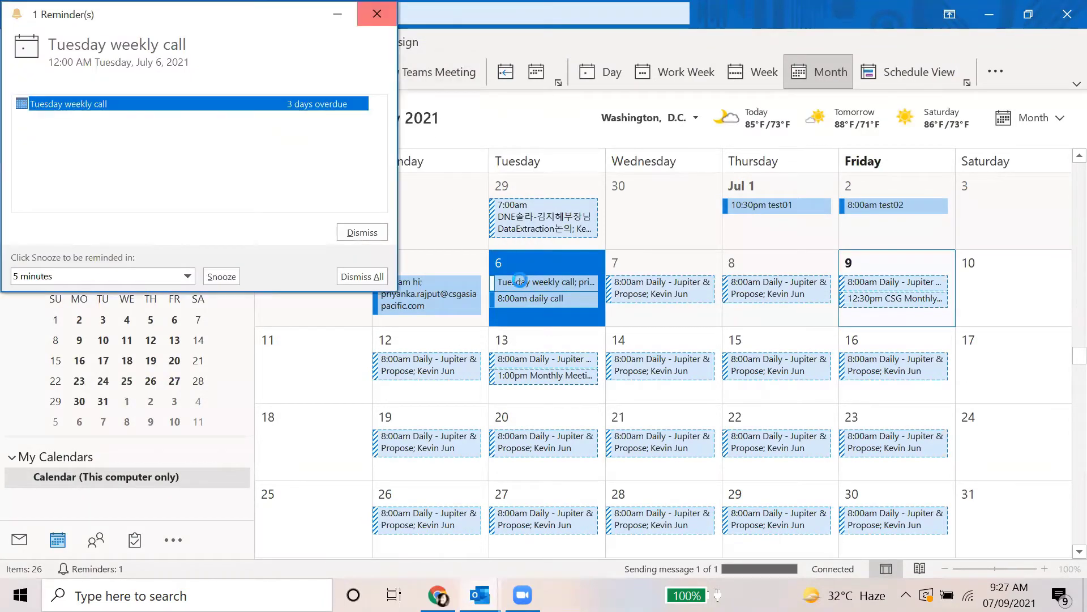
click(520, 281)
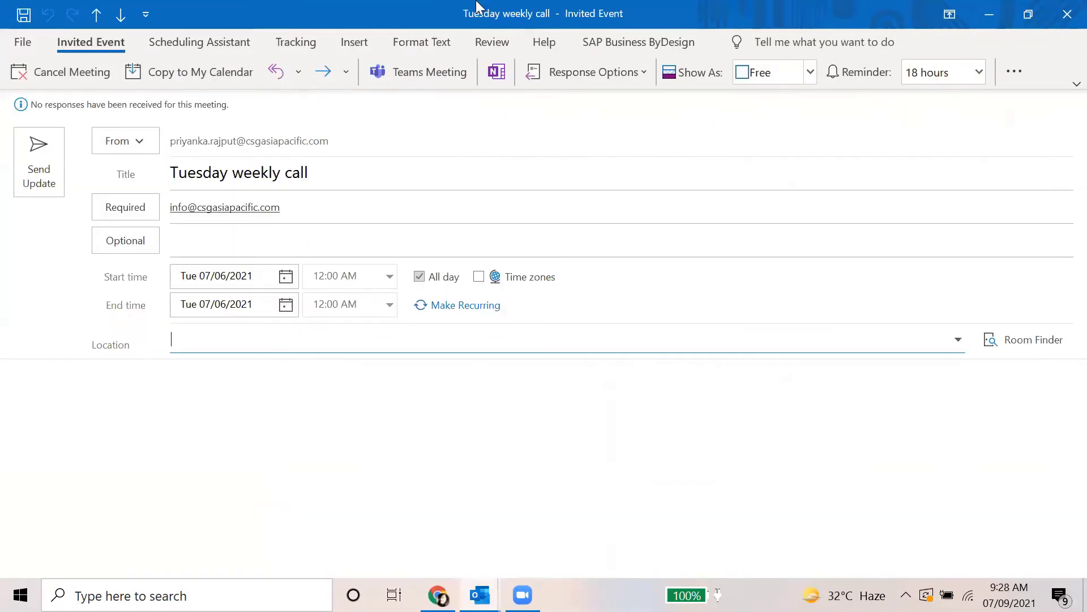
click(1068, 14)
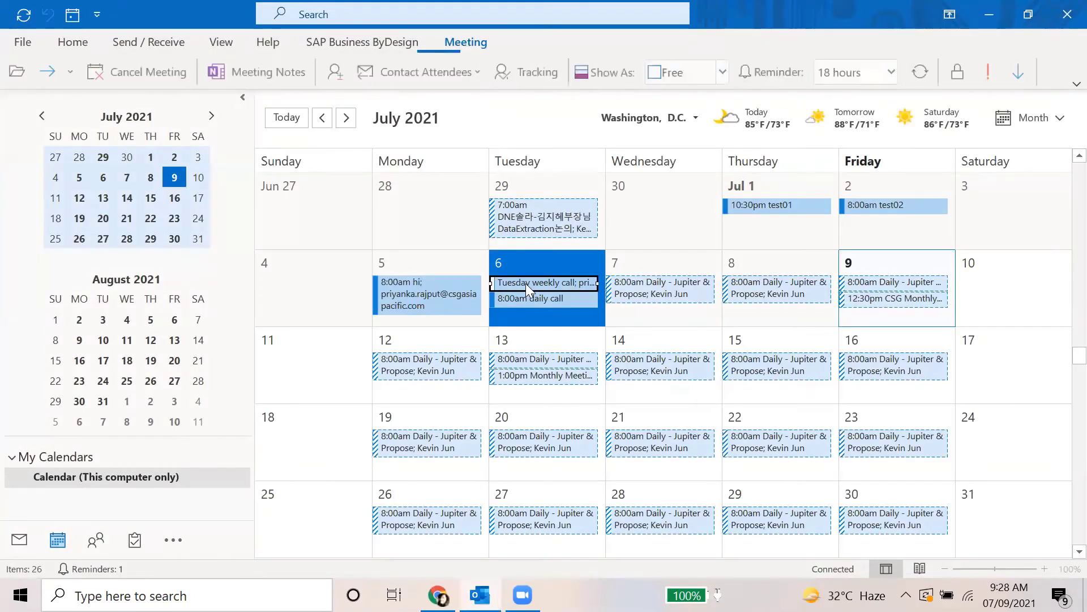
Add the Tuesday weekly call to SAP ByDesign, referencing Appolo Hospital found via 'app*', and submit
right_click(526, 284)
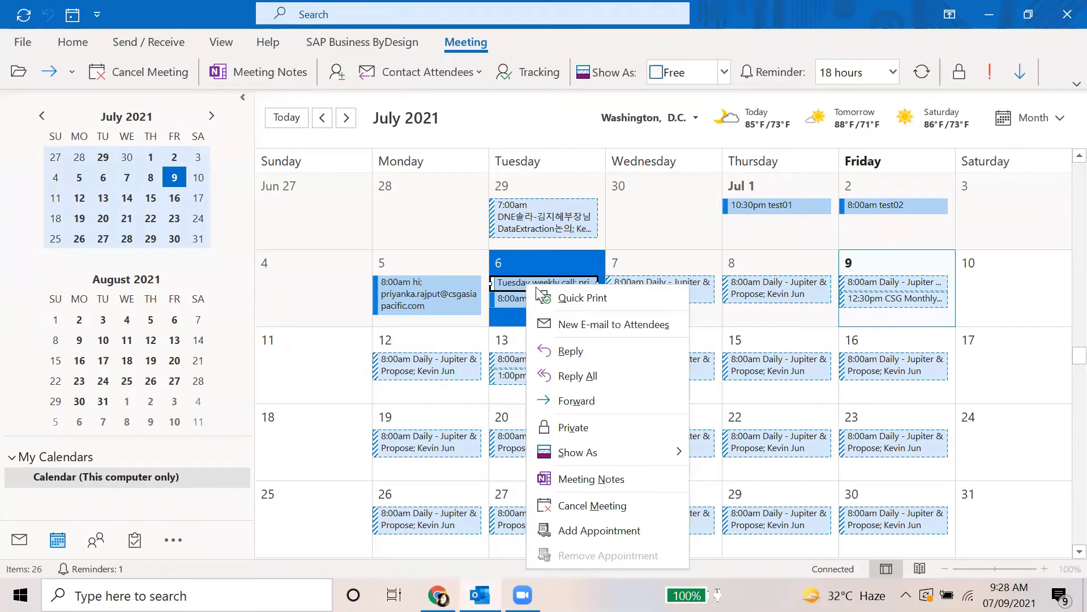
right_click(569, 280)
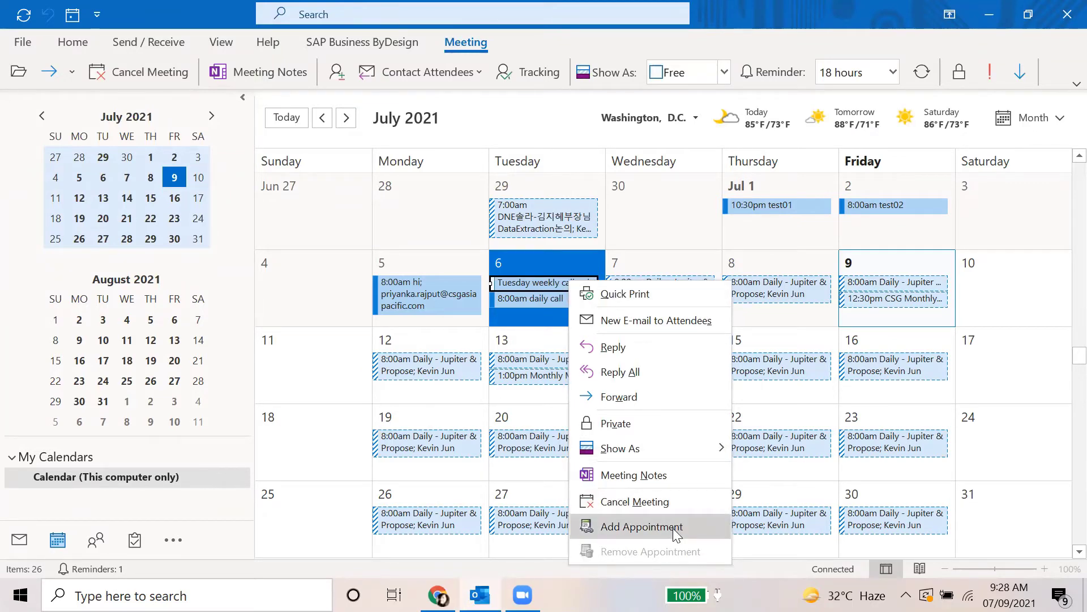
click(641, 527)
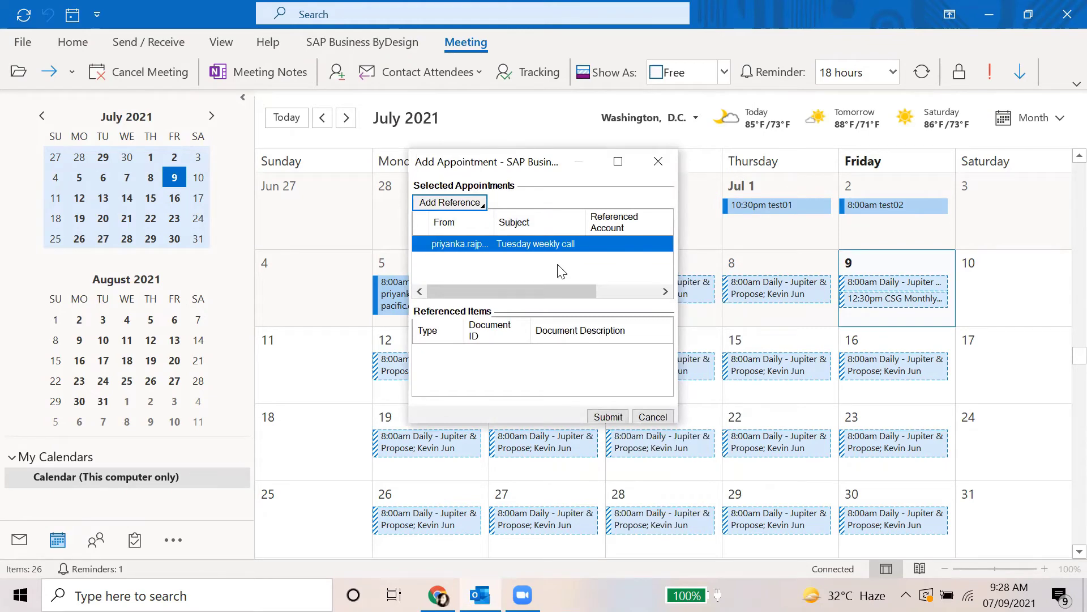
click(451, 203)
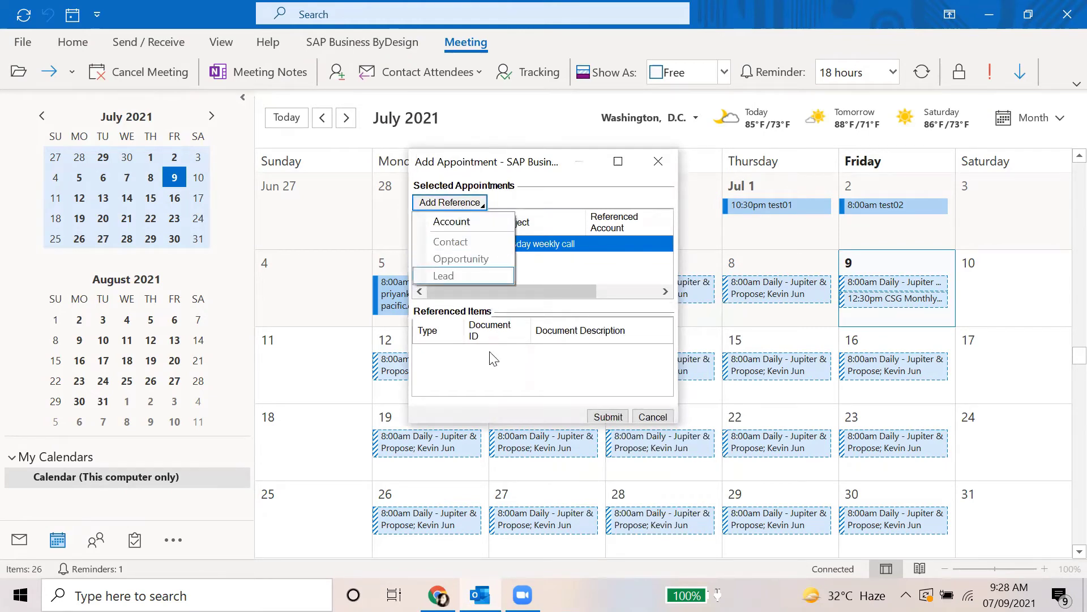
click(468, 226)
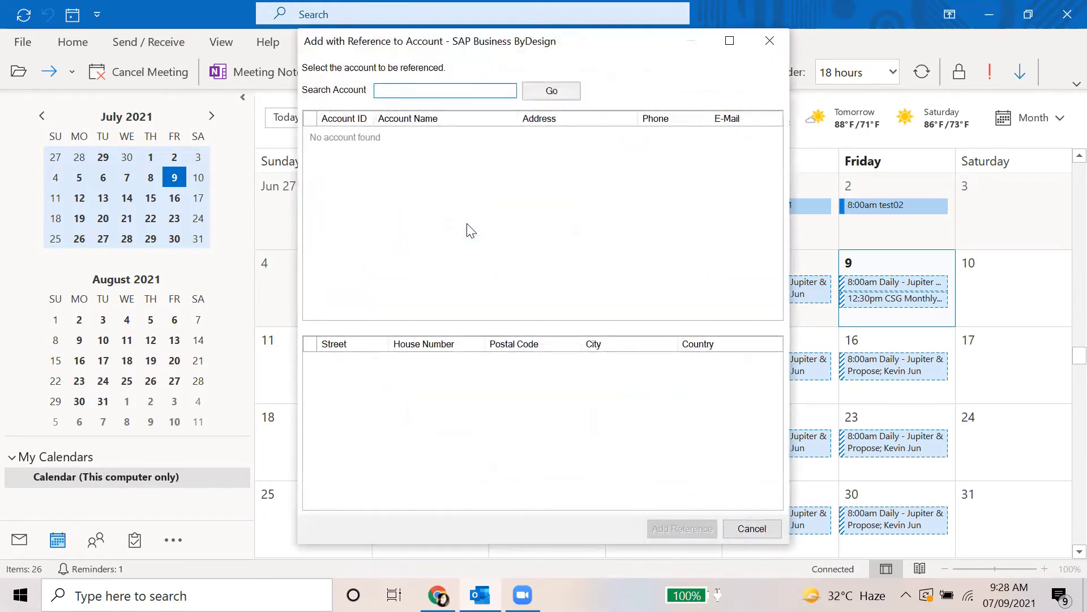
text(app*)
key(Return)
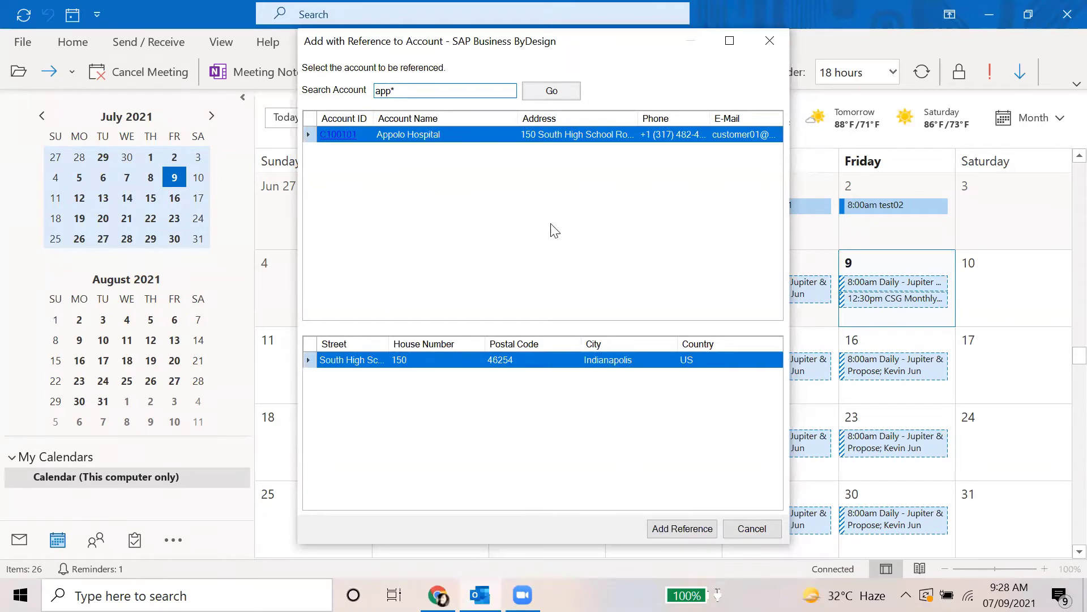
click(664, 534)
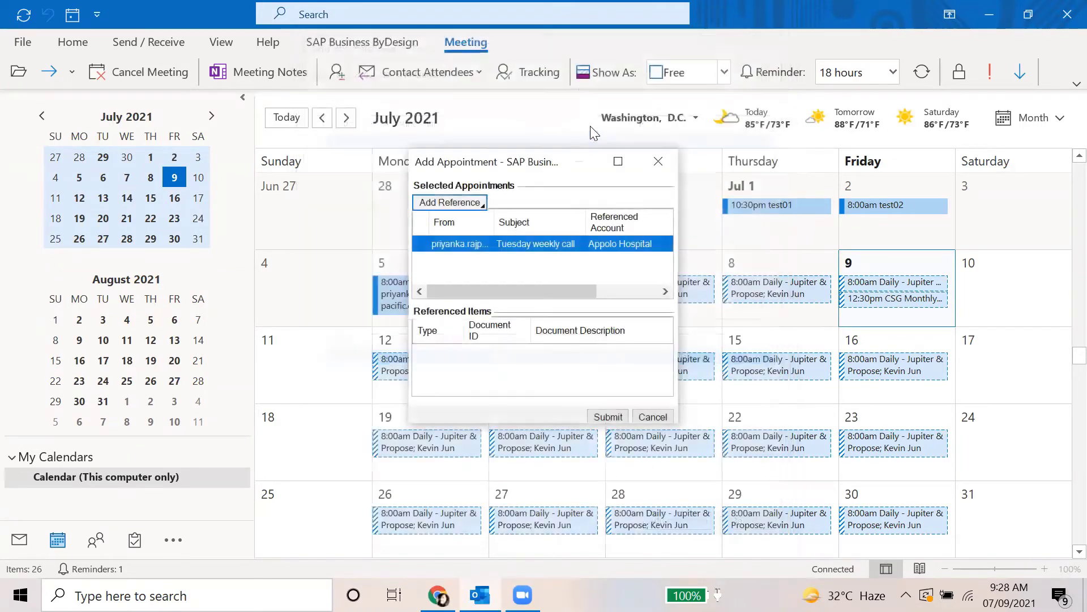
click(610, 420)
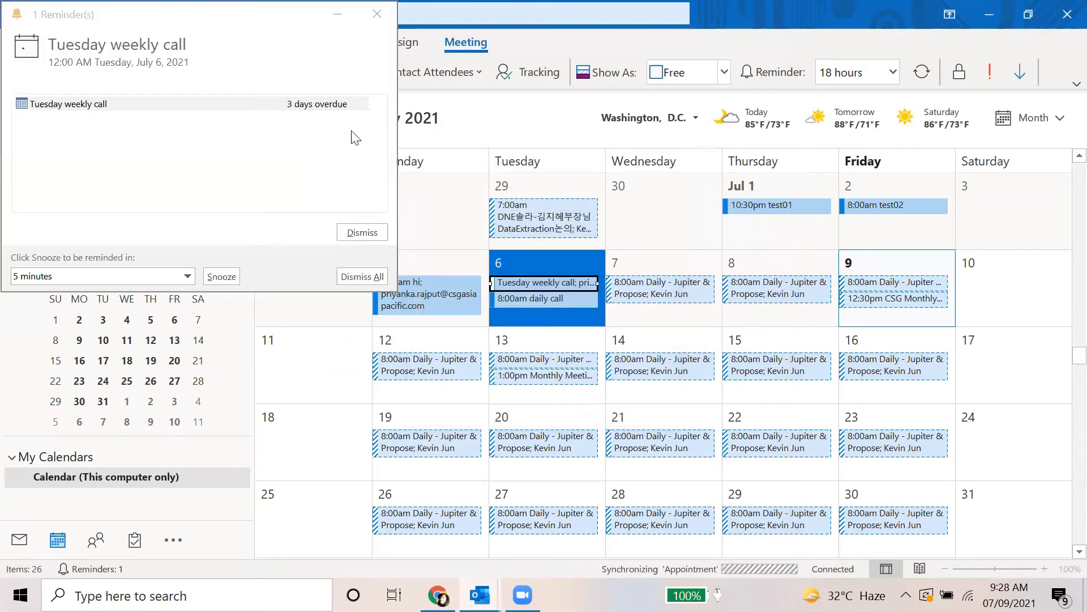
Close the overdue reminder and deselect the Tuesday weekly call appointment in the July calendar
click(379, 19)
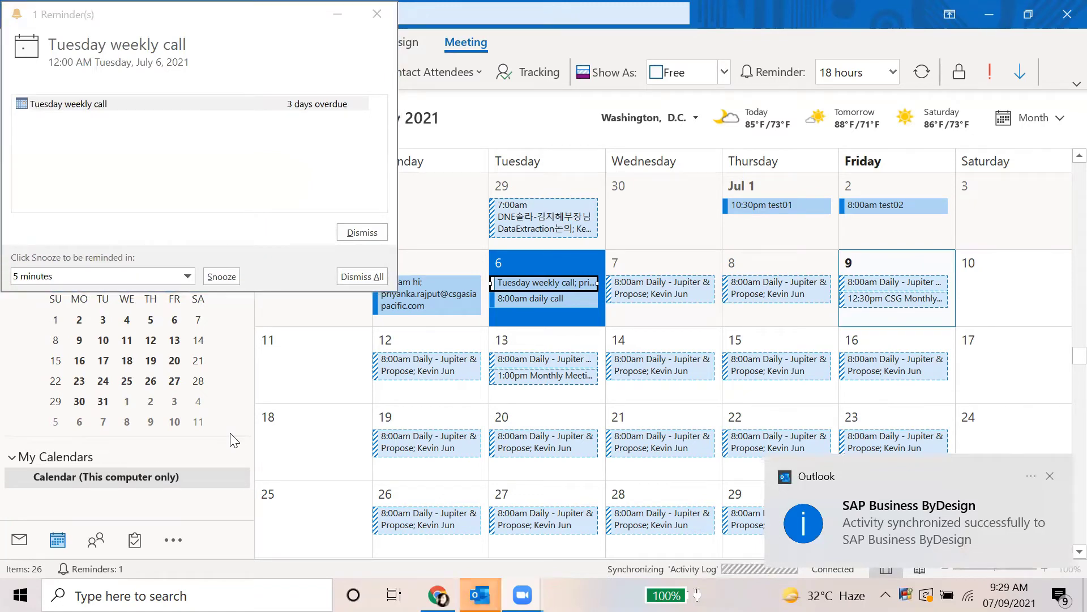
click(377, 13)
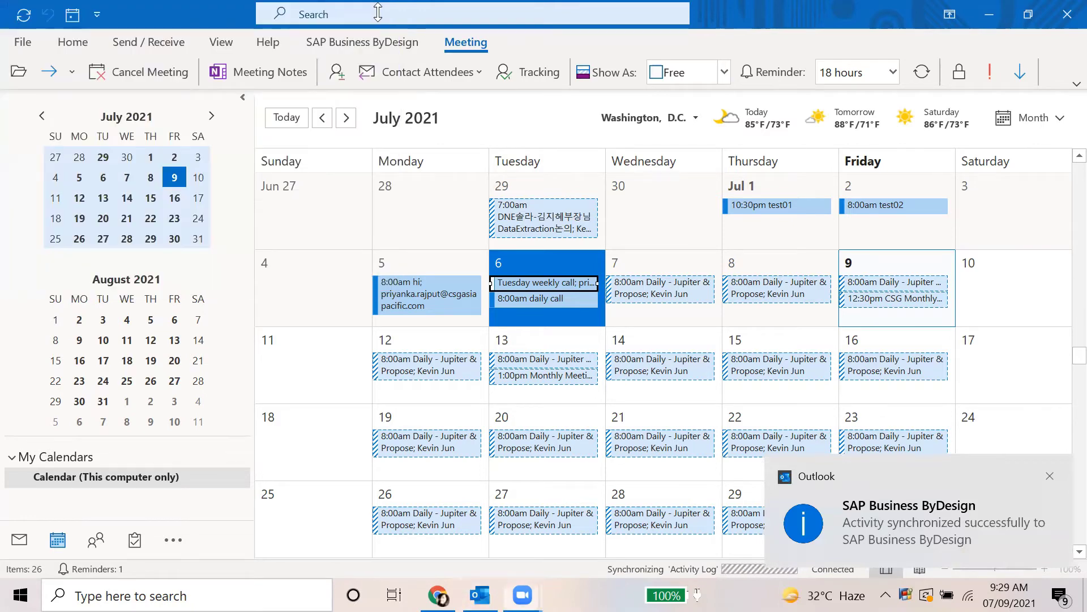
click(545, 284)
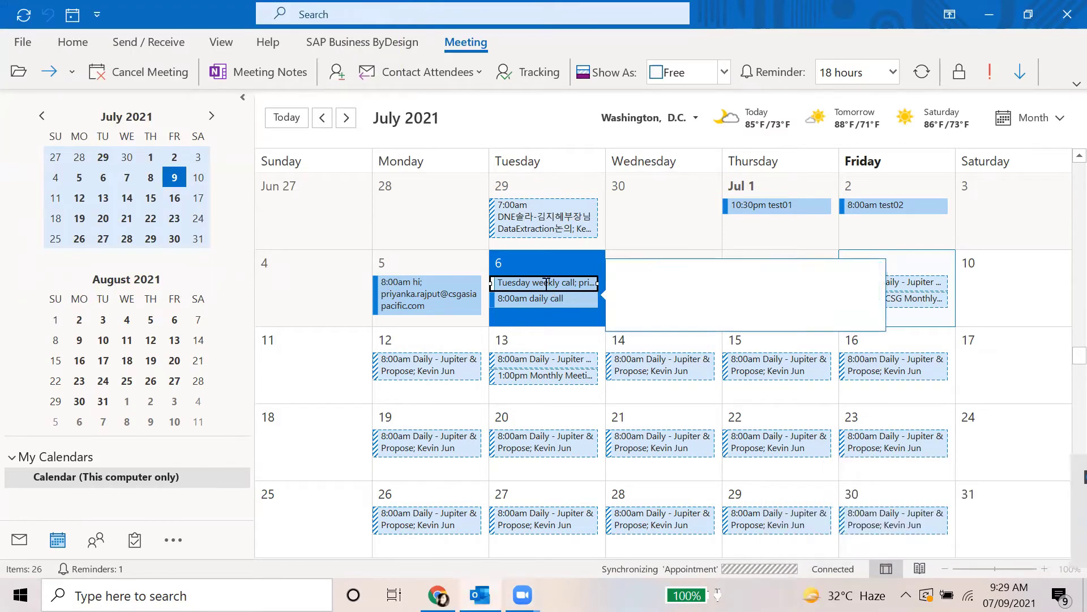
click(1015, 268)
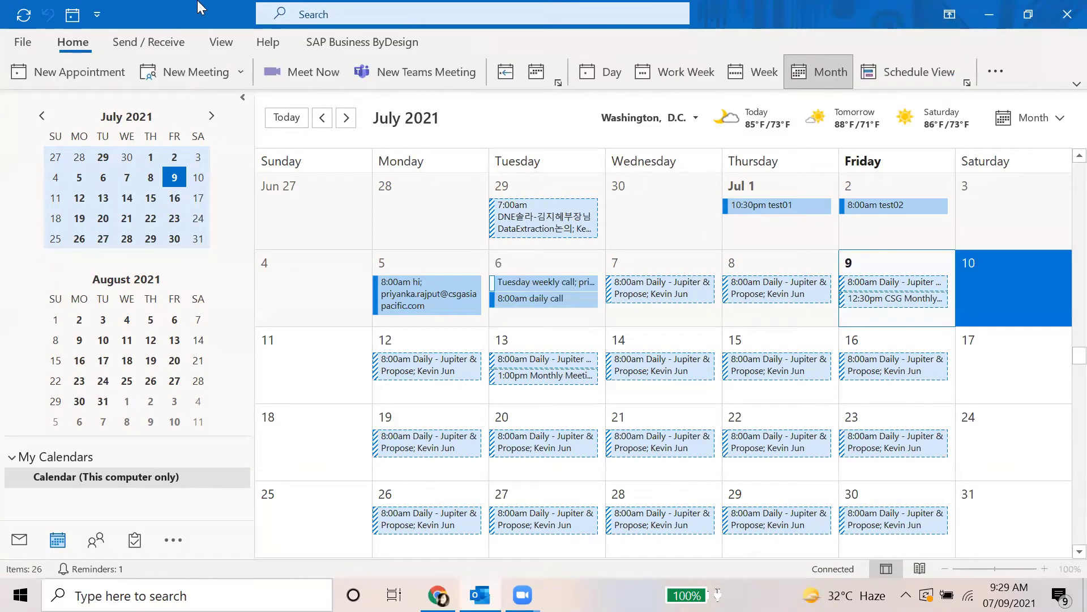
Show All Appointments in the ByDesign Activities list and open Tuesday weekly call for editing
key(alt+Tab)
click(57, 10)
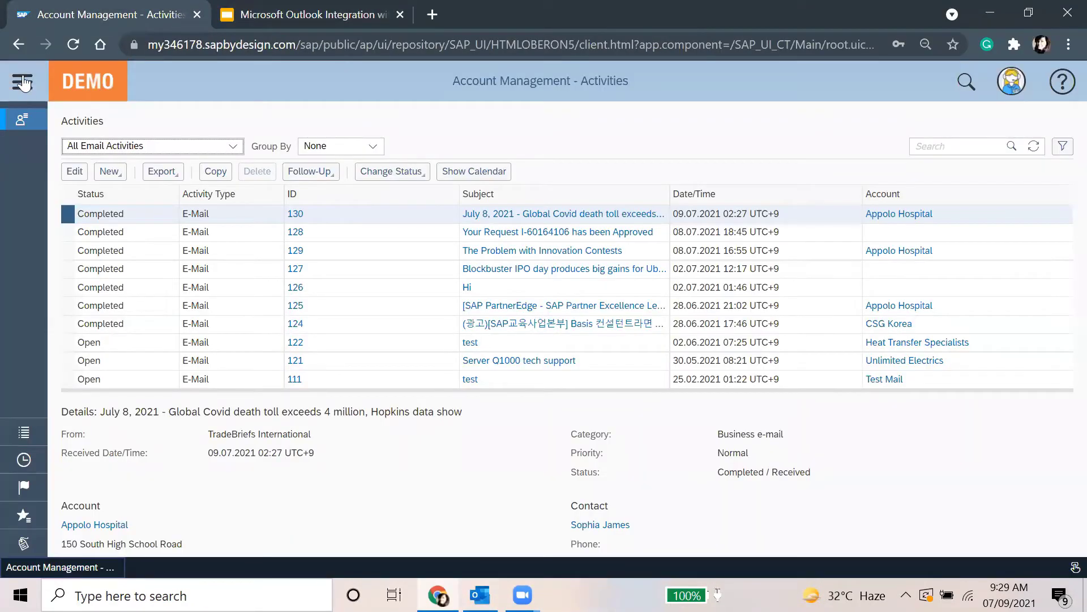
click(22, 82)
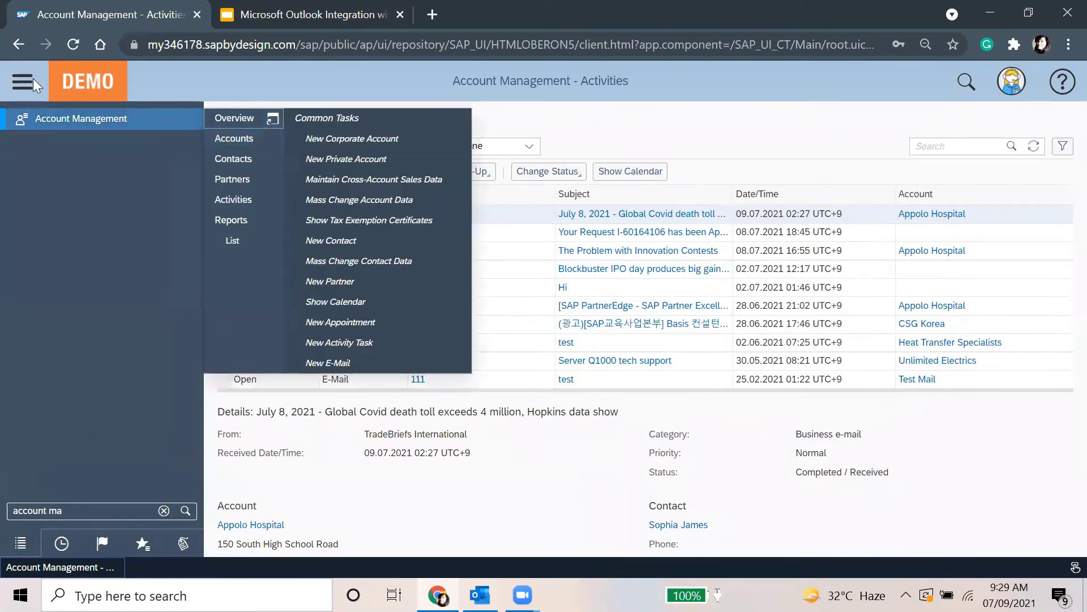
click(23, 82)
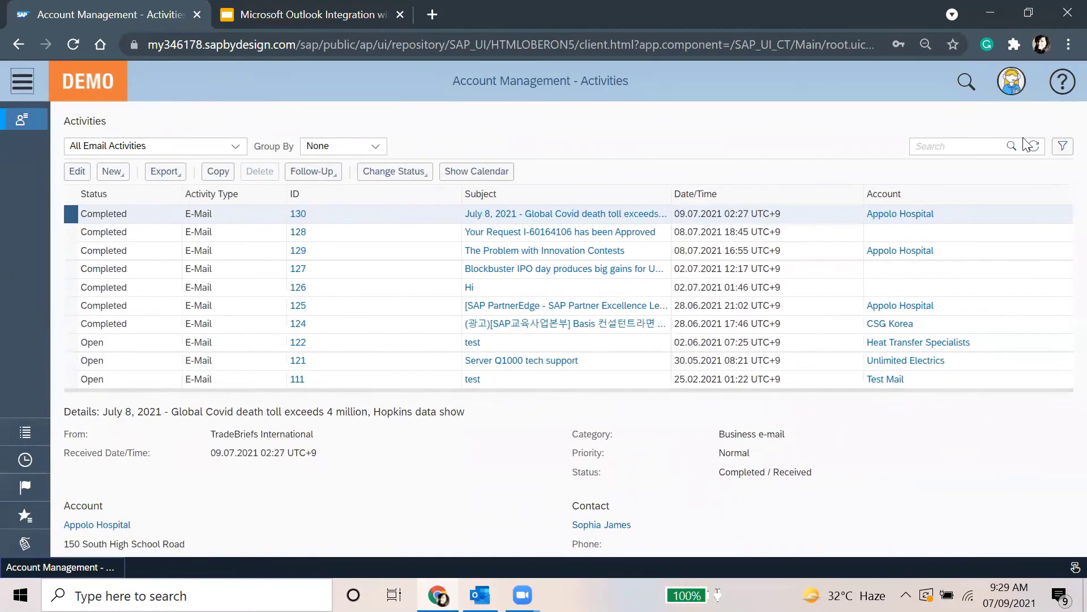
click(1032, 146)
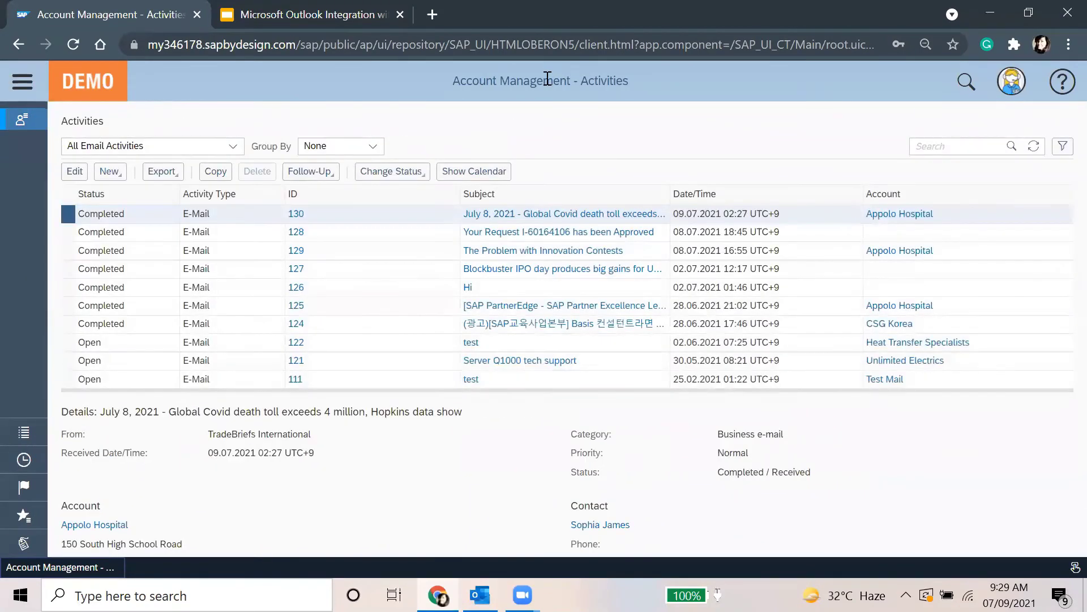
click(232, 146)
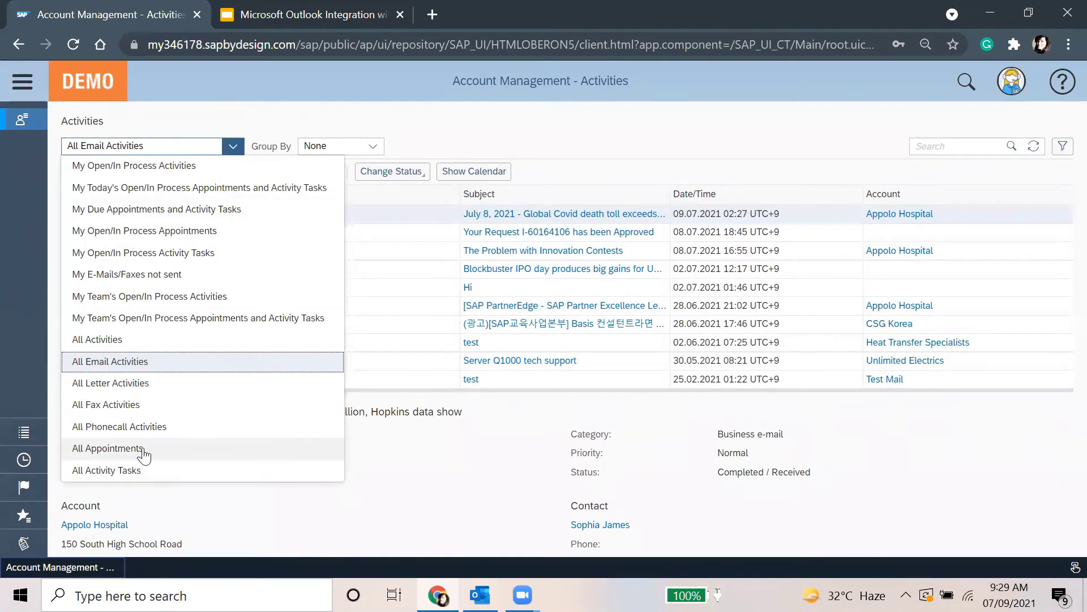
click(143, 448)
click(544, 233)
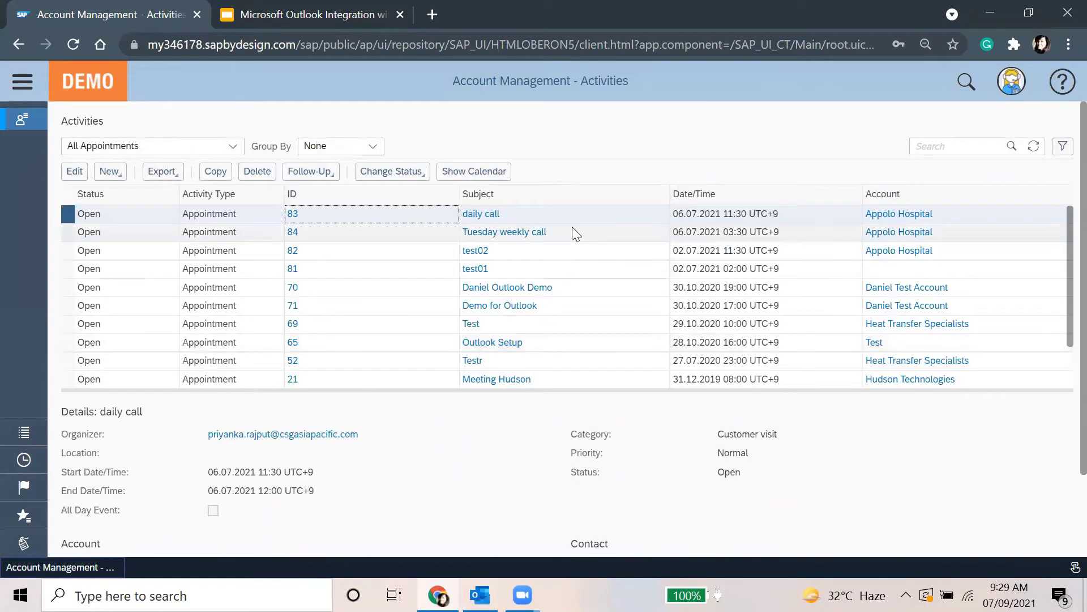
click(576, 232)
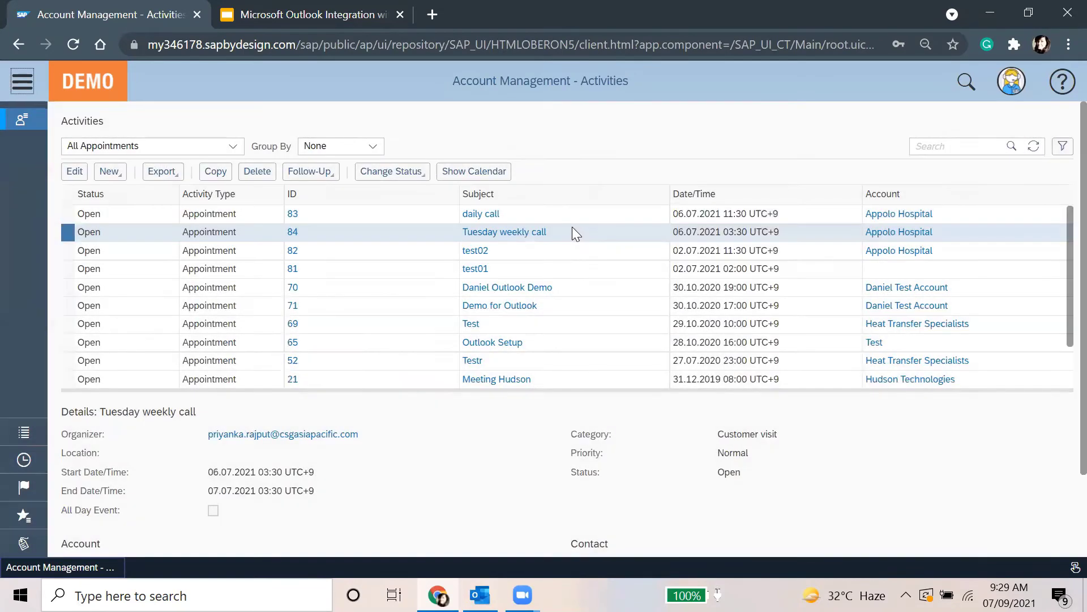
click(74, 171)
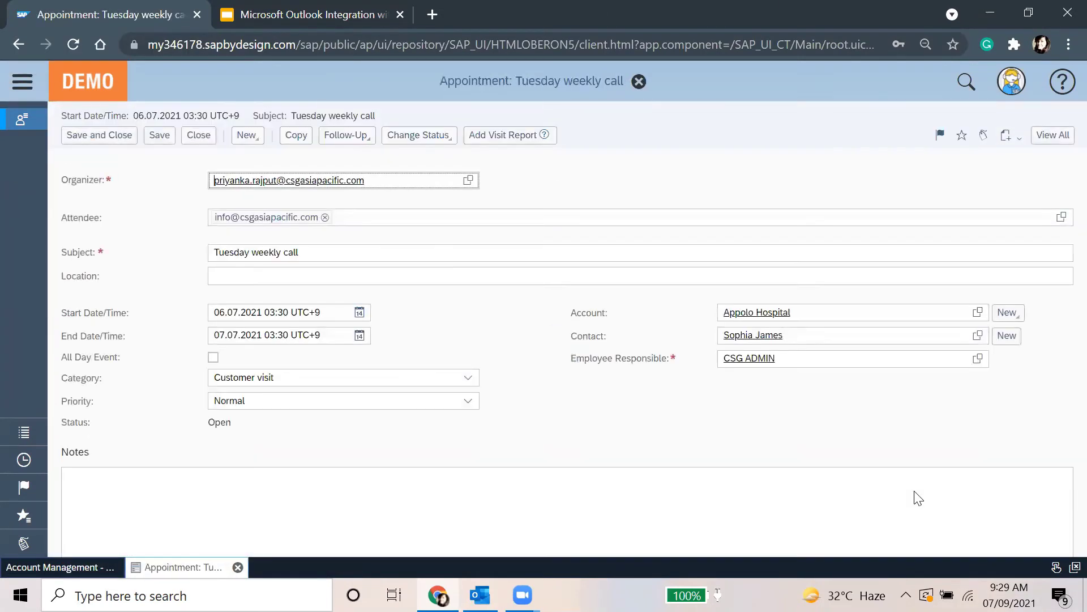
Review the Tuesday weekly call appointment's attendee and follow-up documents, then save and close it
click(434, 513)
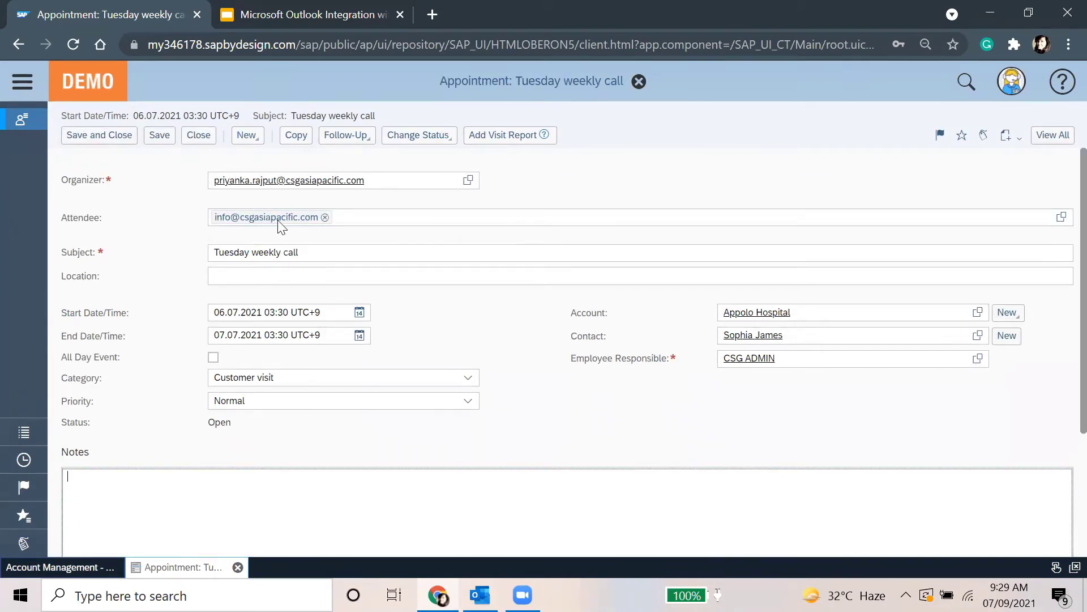
click(220, 220)
click(347, 139)
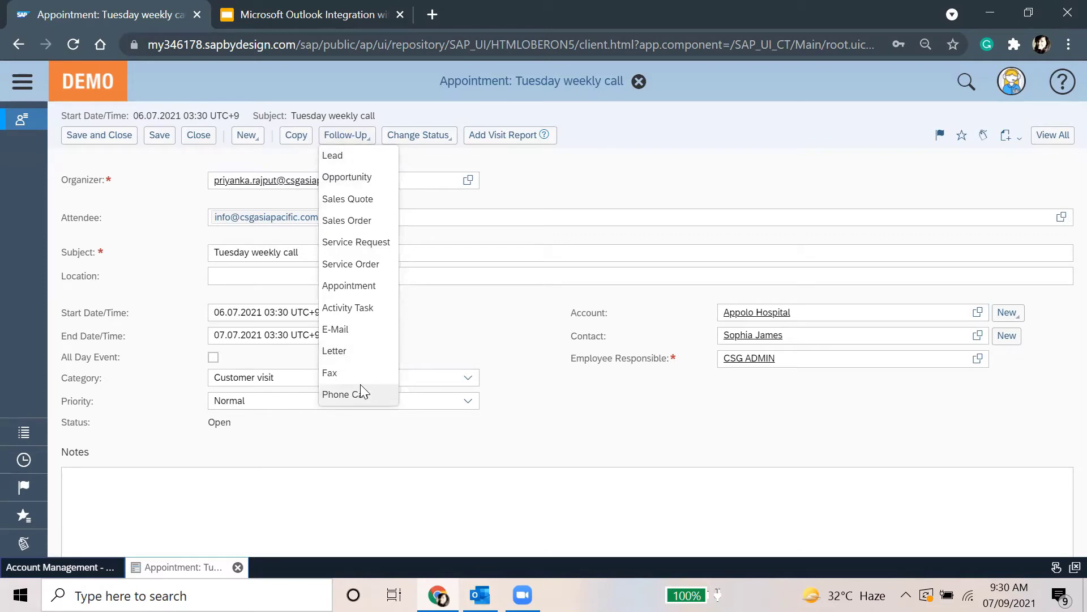
click(862, 125)
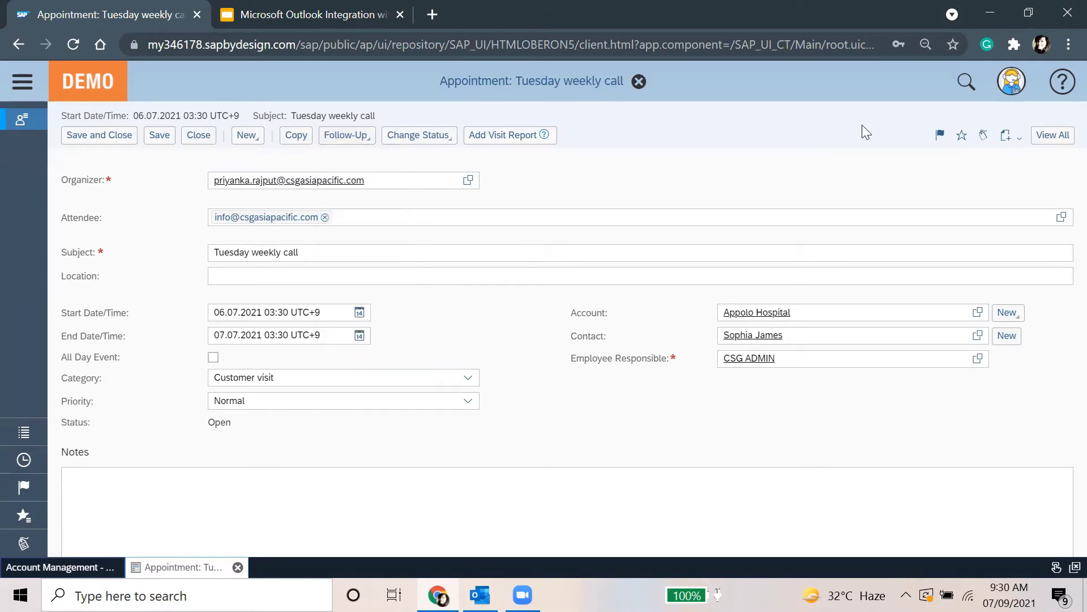
click(90, 141)
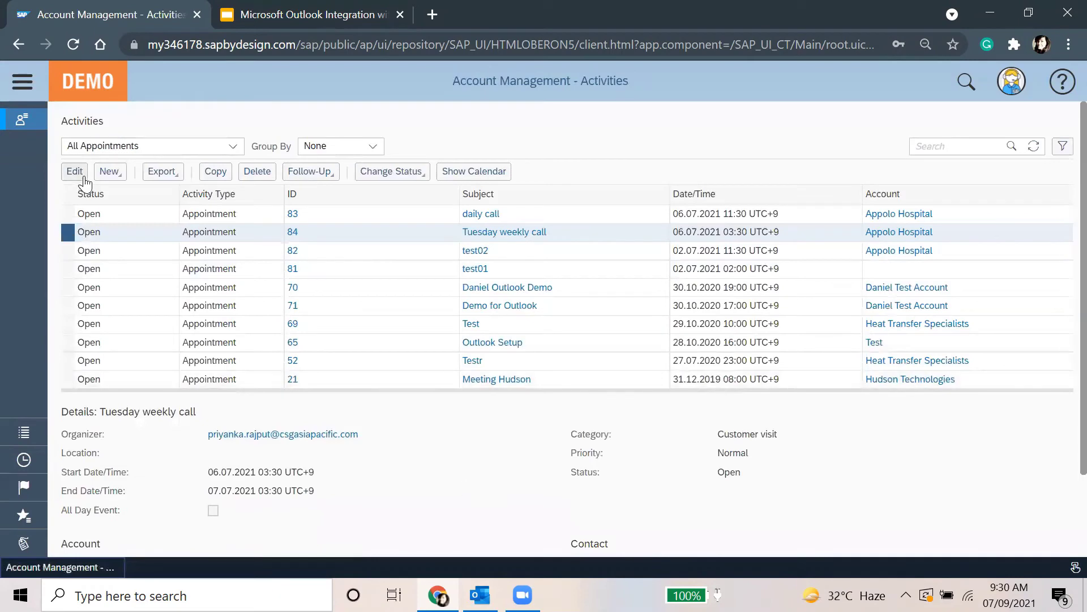
Rename the appointment by appending 'for Appolo' to its subject and save it
click(74, 171)
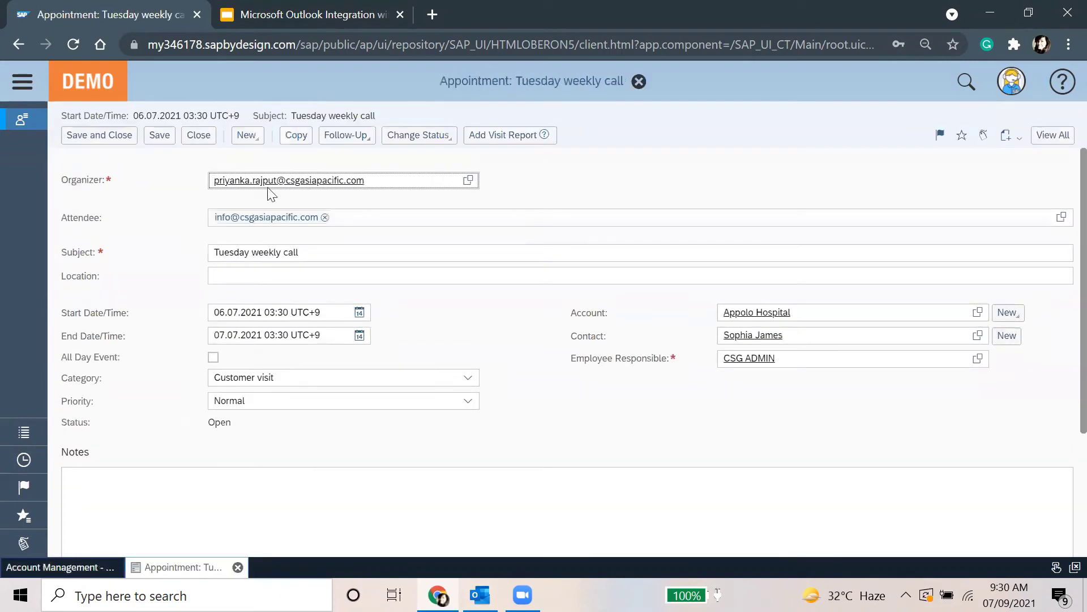
click(389, 255)
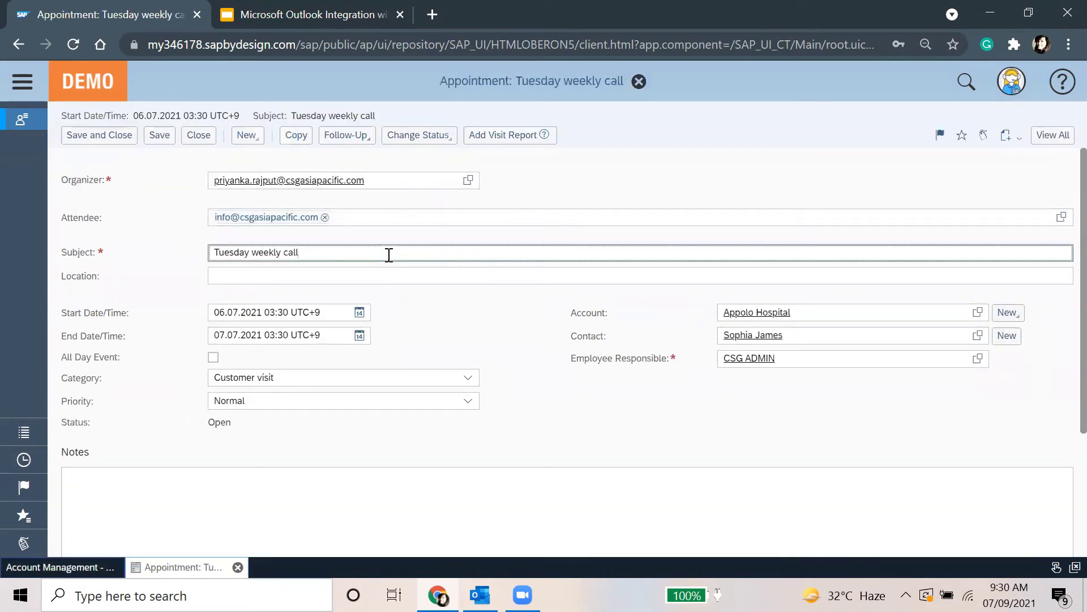
text(for Appolo)
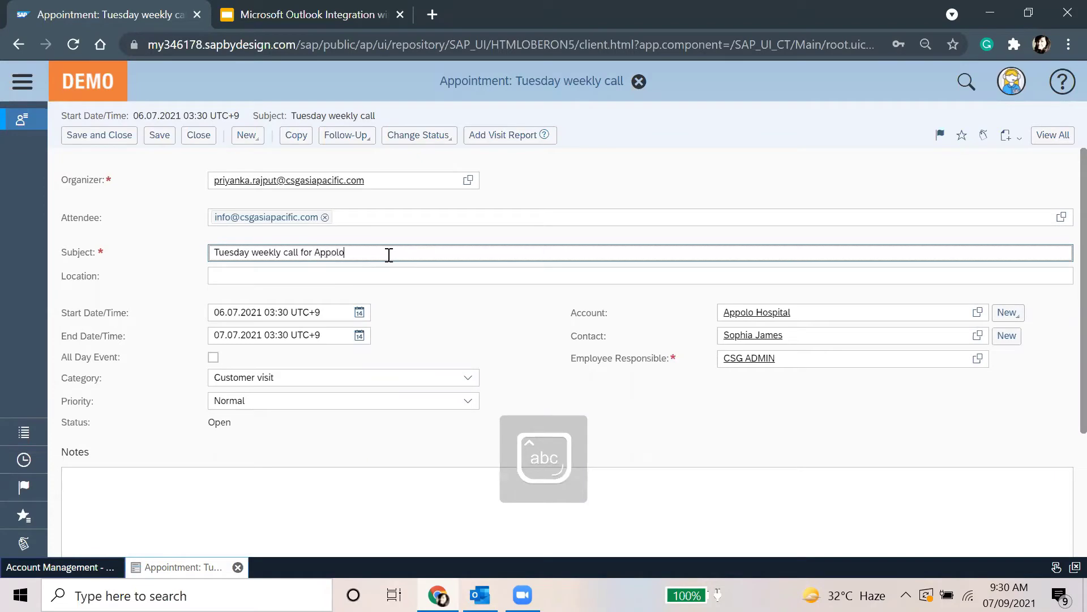
click(77, 136)
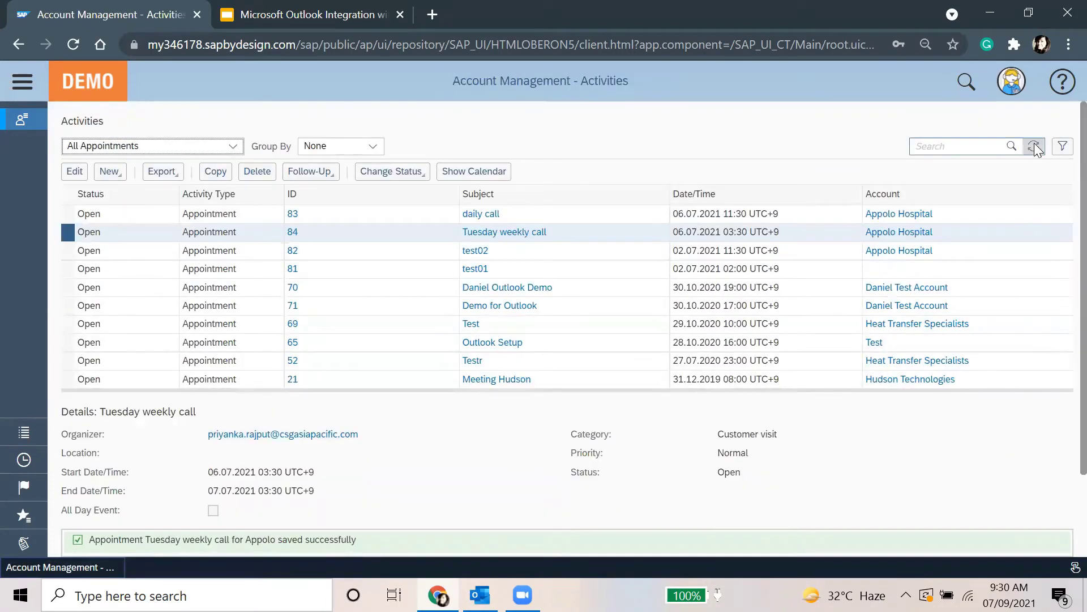
In Outlook, run Send/Receive All Folders and return to the Calendar
key(alt+Tab)
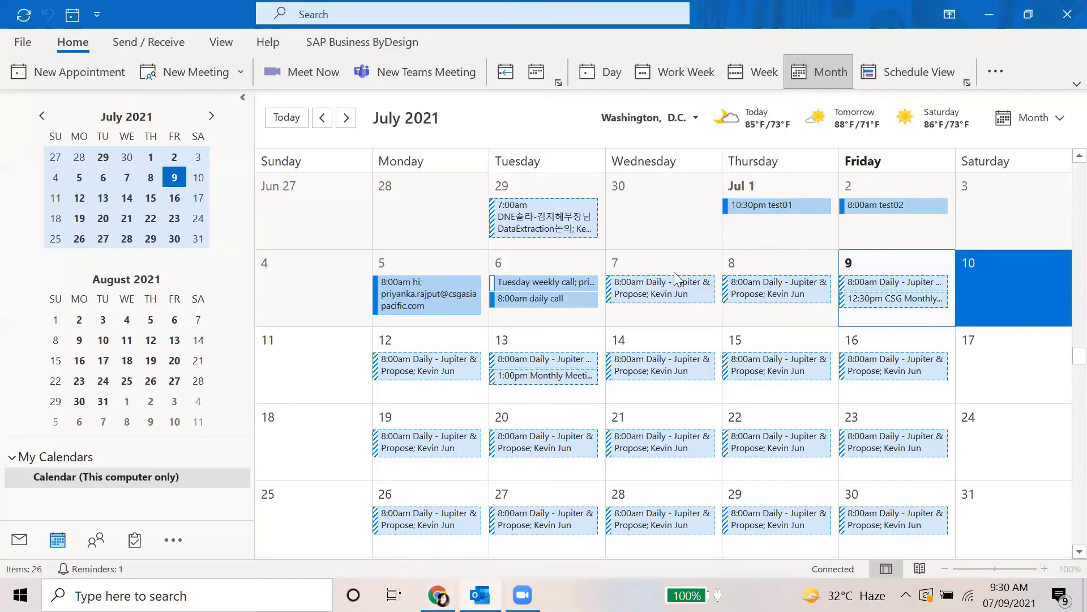
click(19, 539)
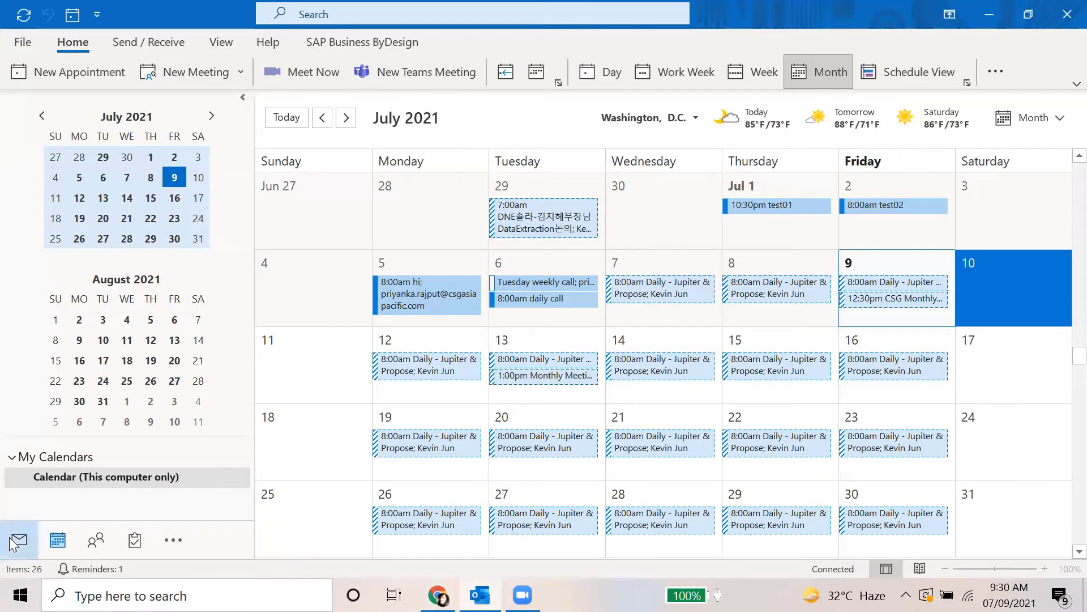
click(841, 73)
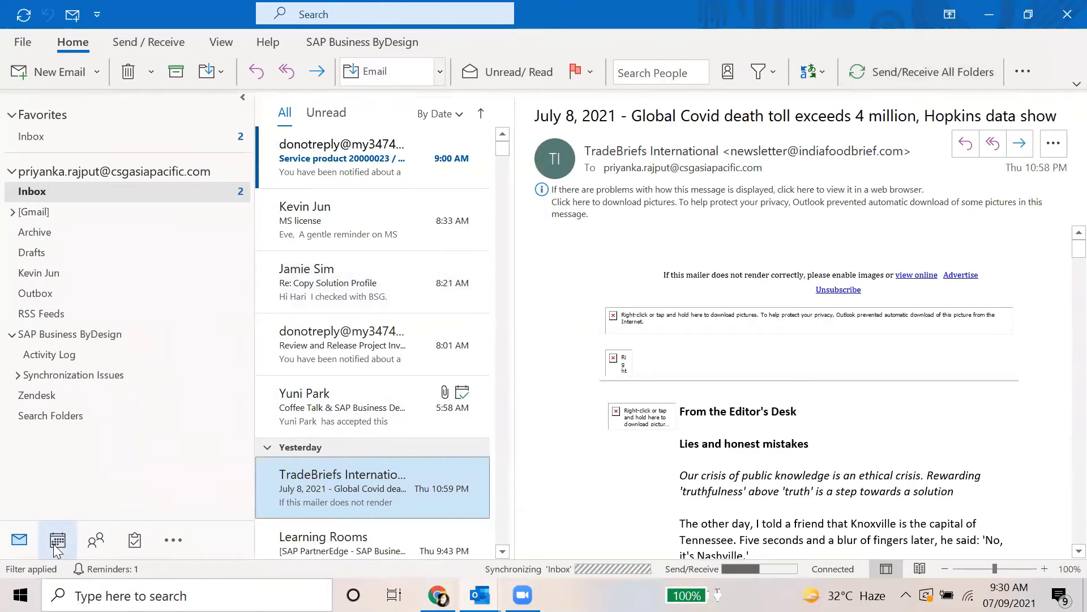
click(57, 542)
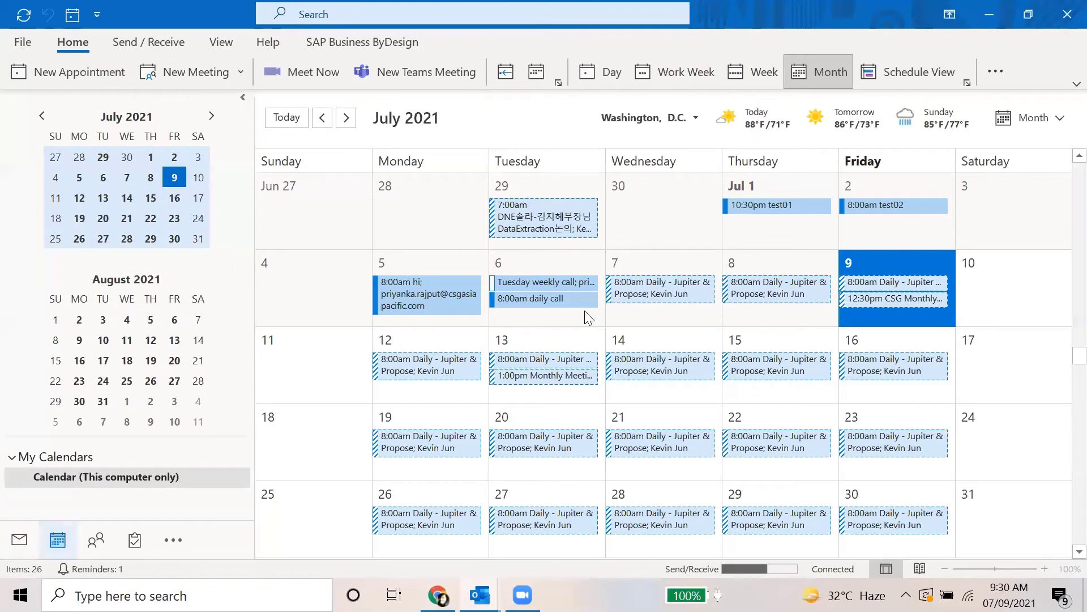
Dismiss the reminder and check the July 6 Tuesday weekly call for Appolo meeting
mouse_move(579, 278)
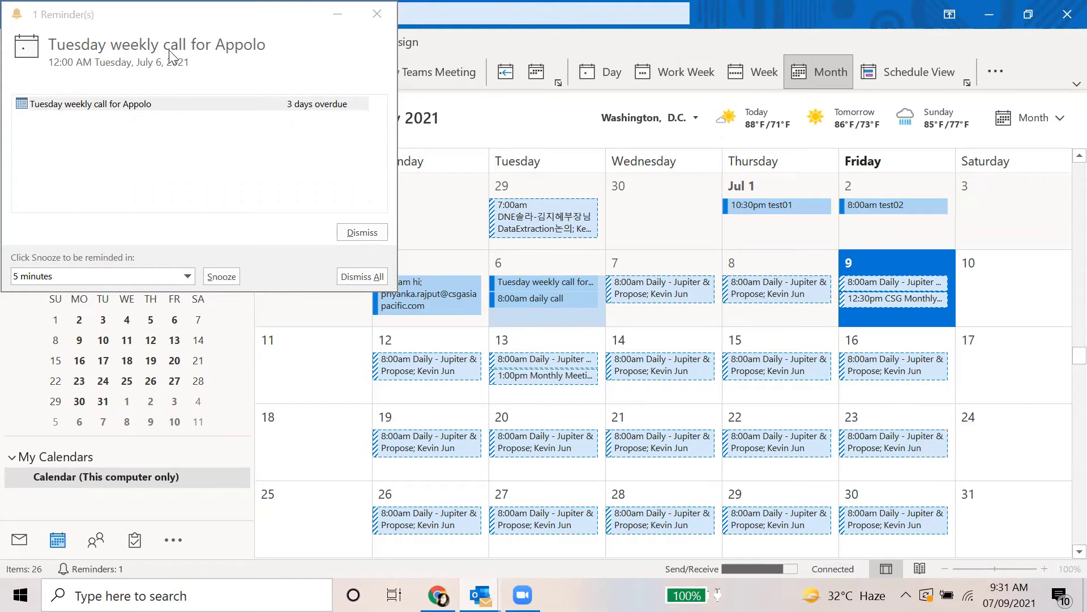
click(378, 14)
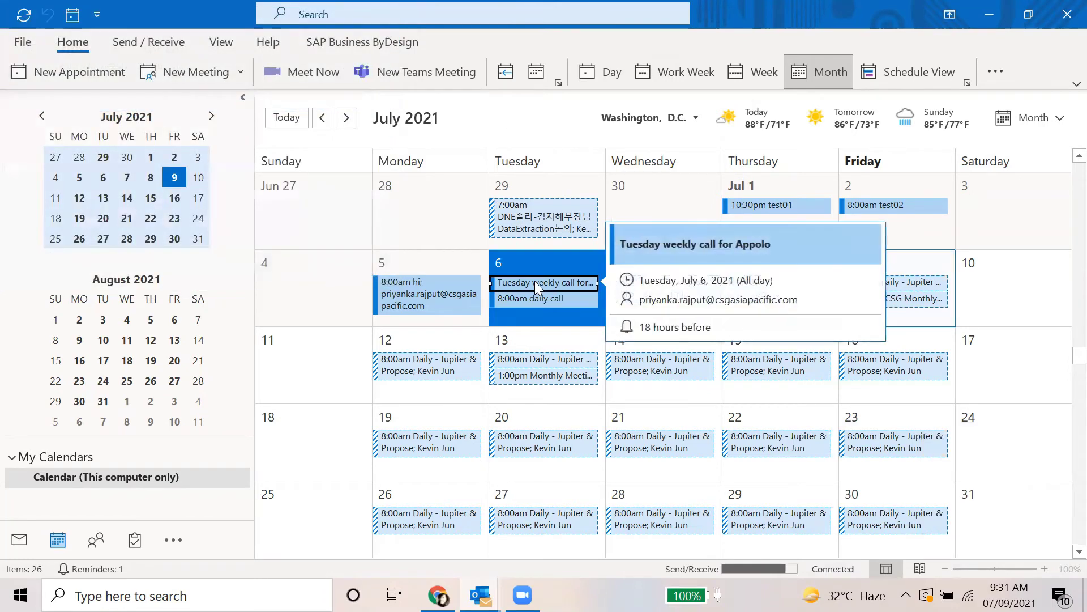
click(534, 281)
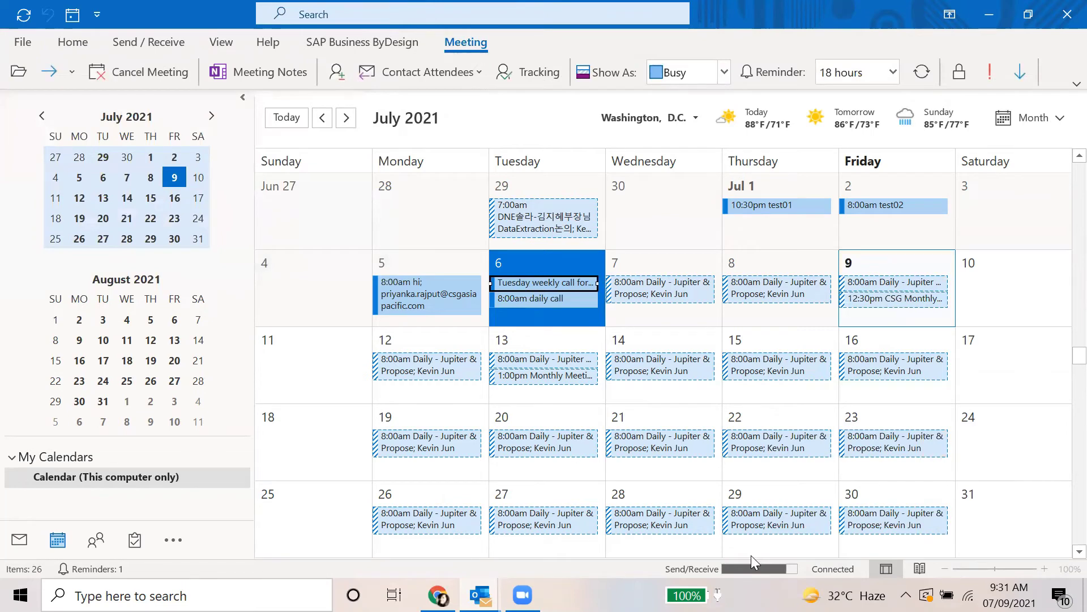
double_click(534, 279)
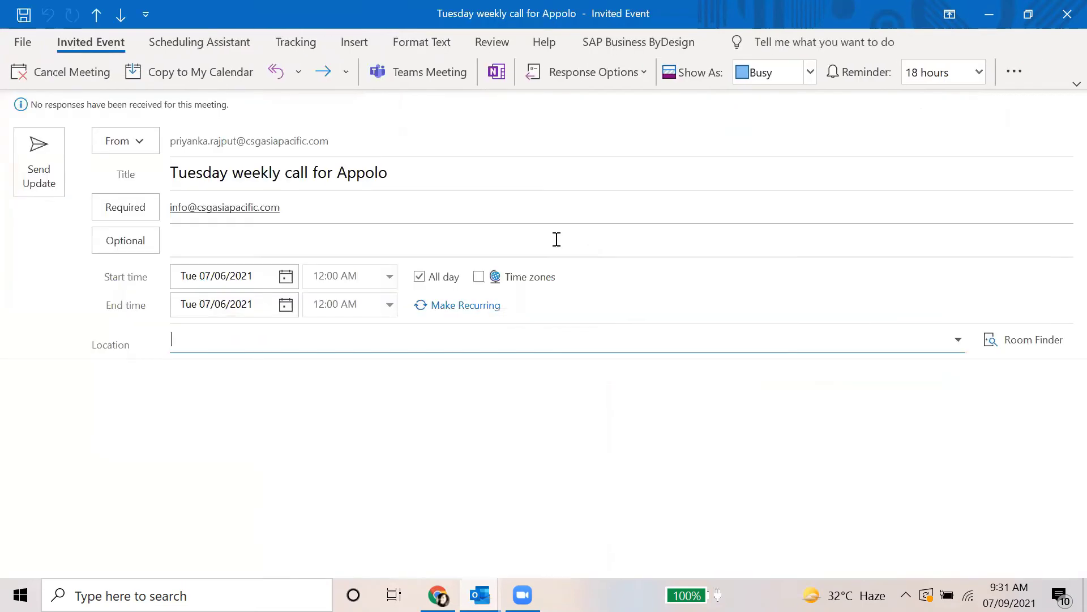
click(1063, 18)
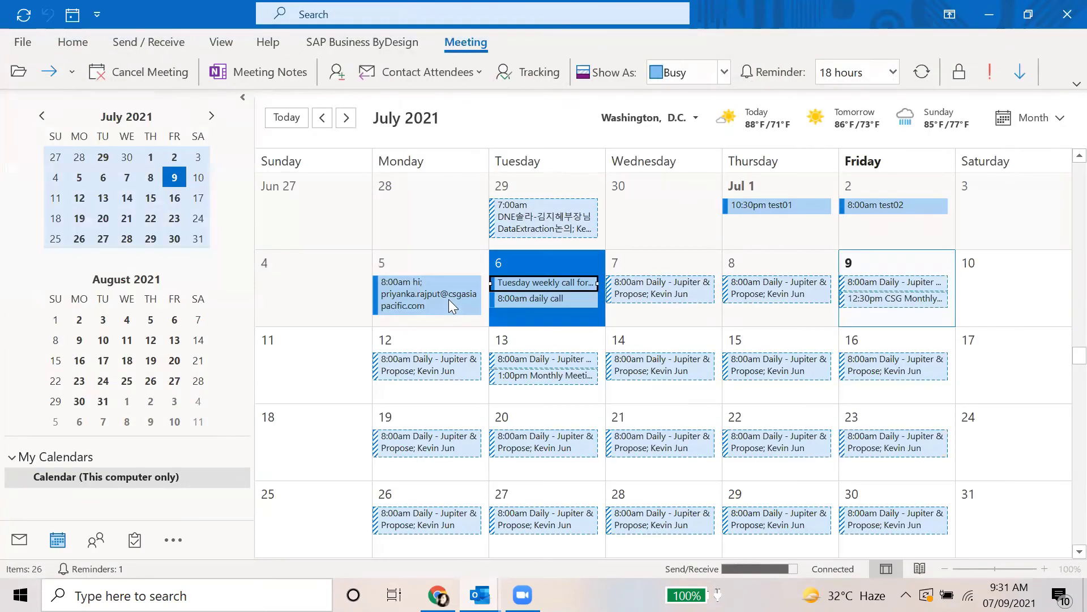
Return to the Synchronize Appointments slide in the browser
mouse_move(449, 299)
mouse_move(569, 286)
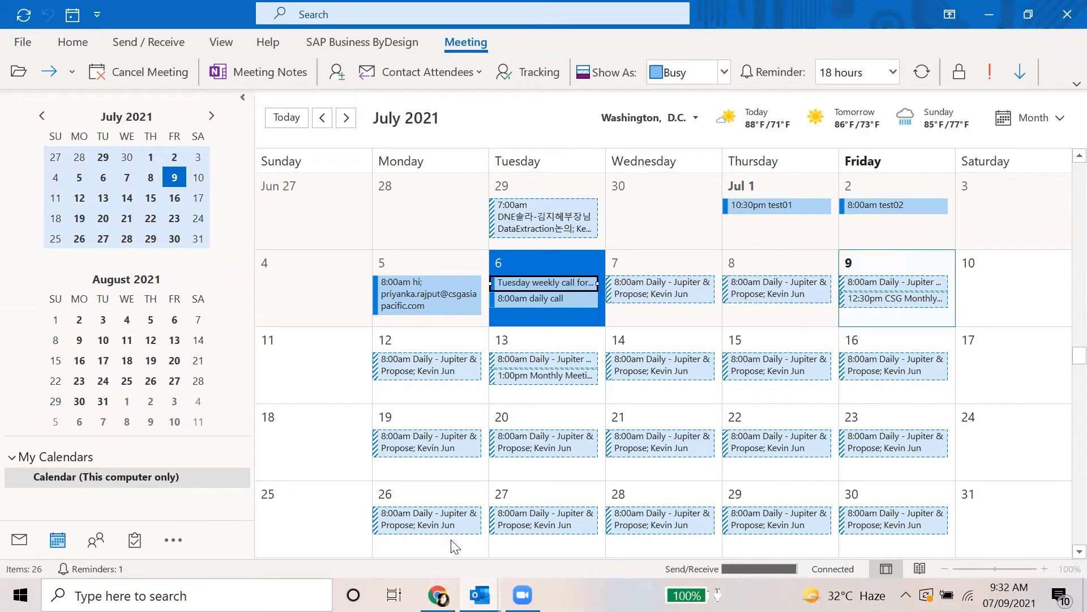
mouse_move(437, 595)
click(436, 521)
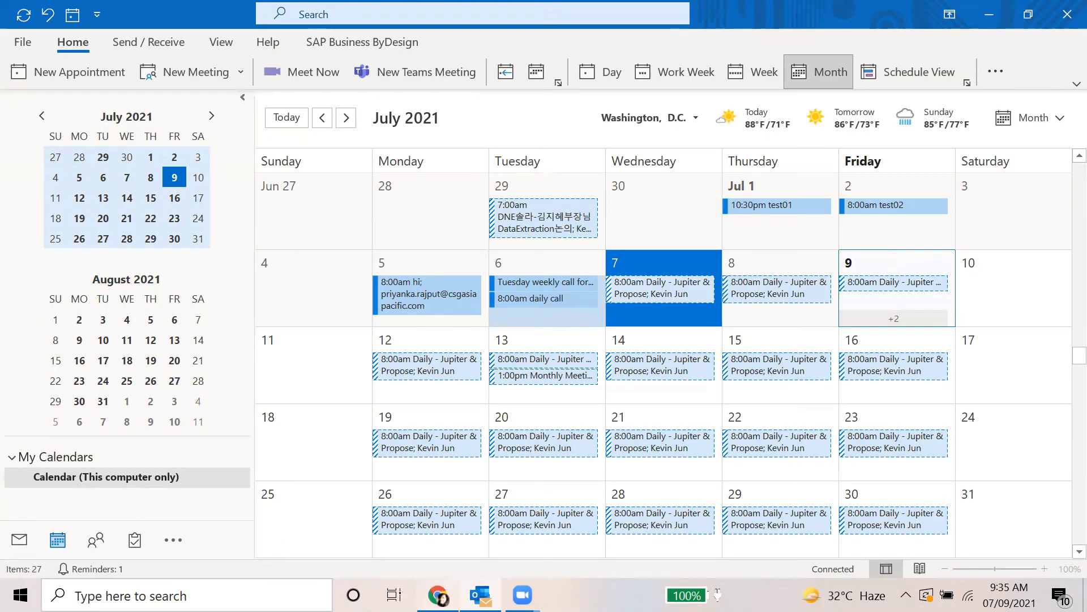
Read slide 21 on creating a task activity and slide 20 on synchronizing tasks, then return to Outlook
key(alt+Tab)
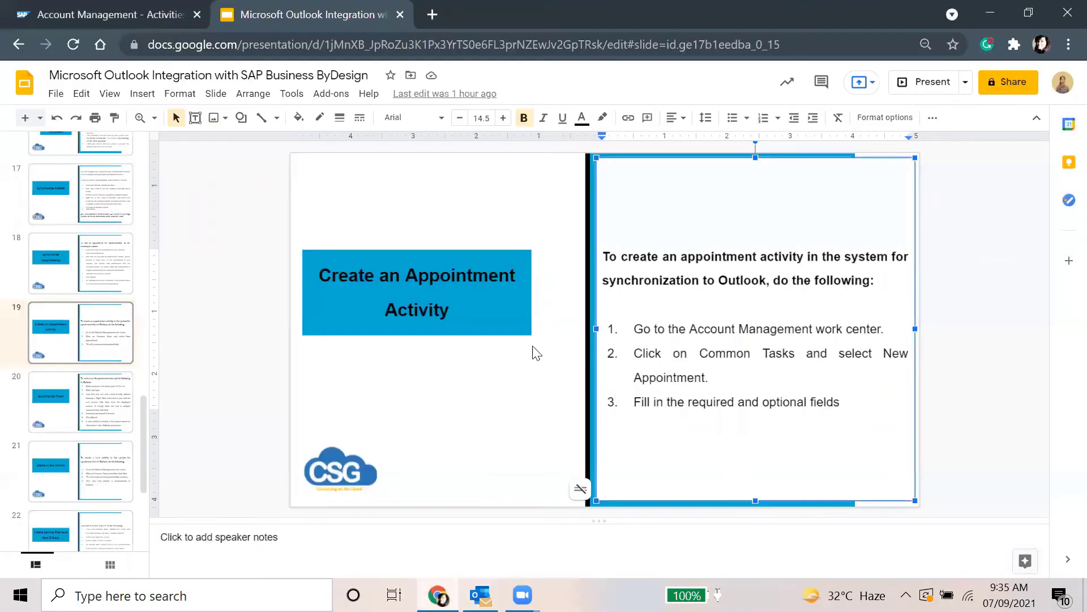
click(508, 404)
click(64, 491)
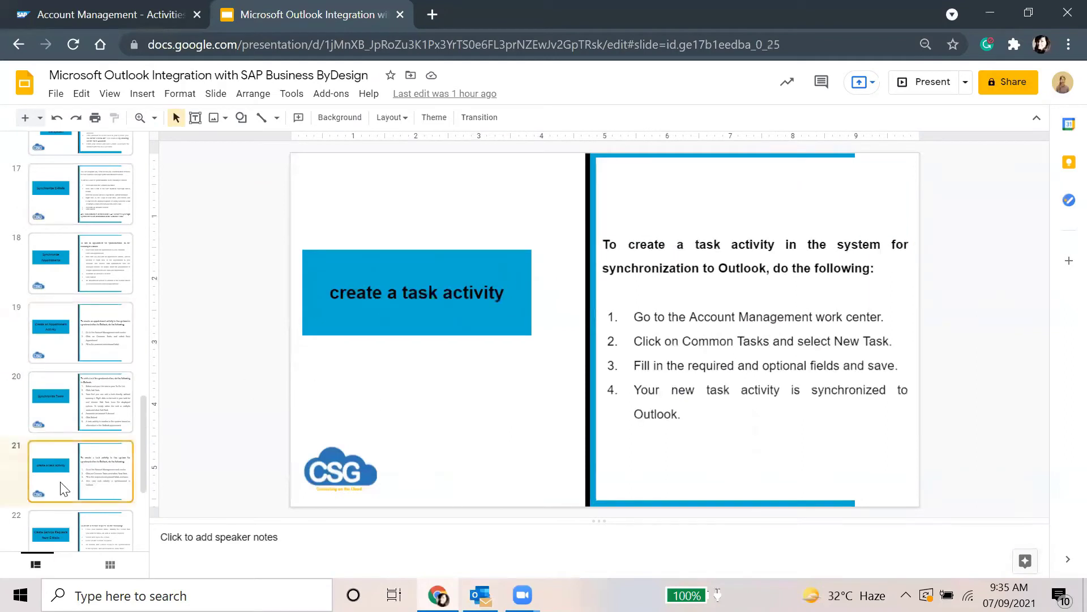
scroll(71, 474, down, 3)
click(86, 235)
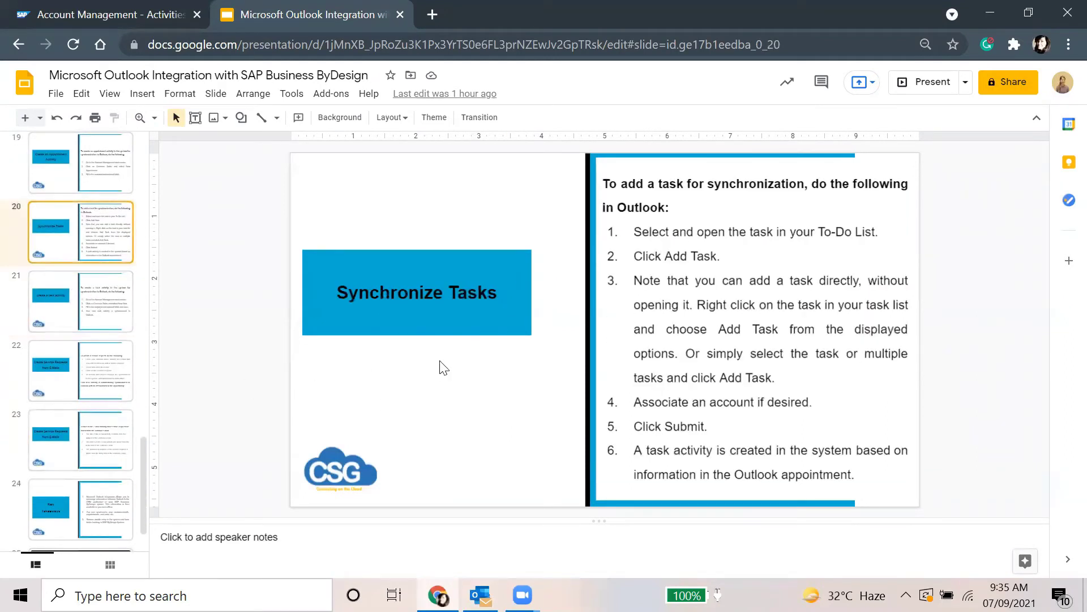
click(759, 306)
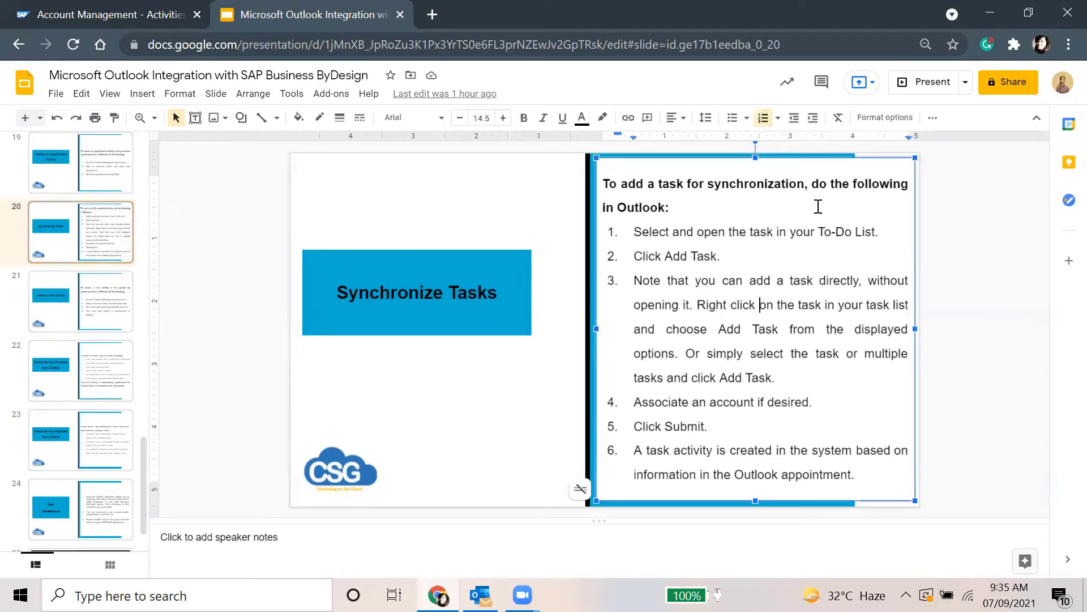
click(783, 256)
click(480, 595)
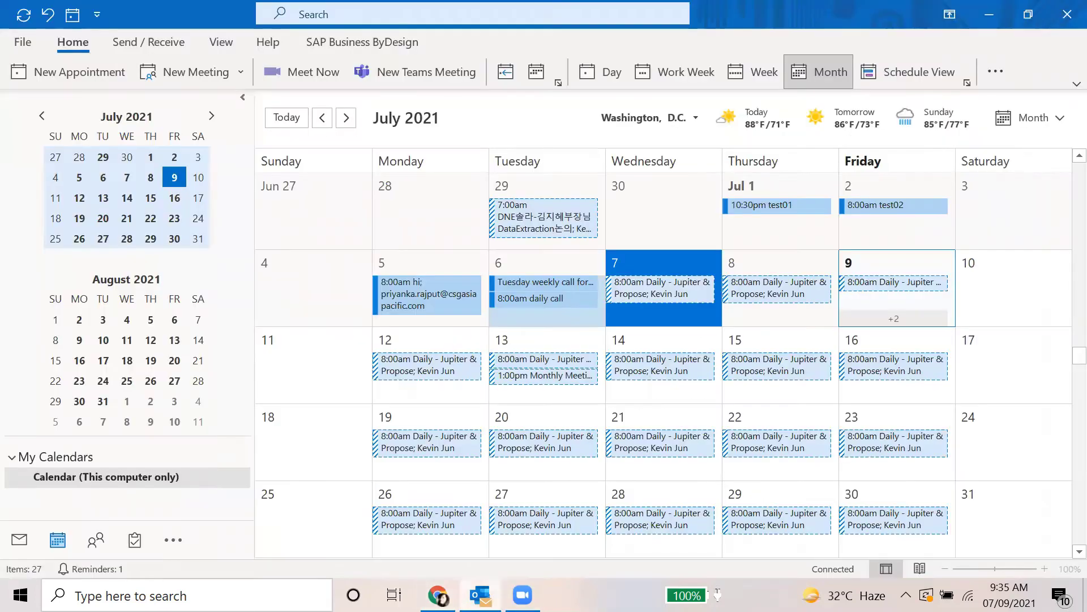
Show the Tasks list, inspect the Gather information on customer task, and start a new task
click(134, 540)
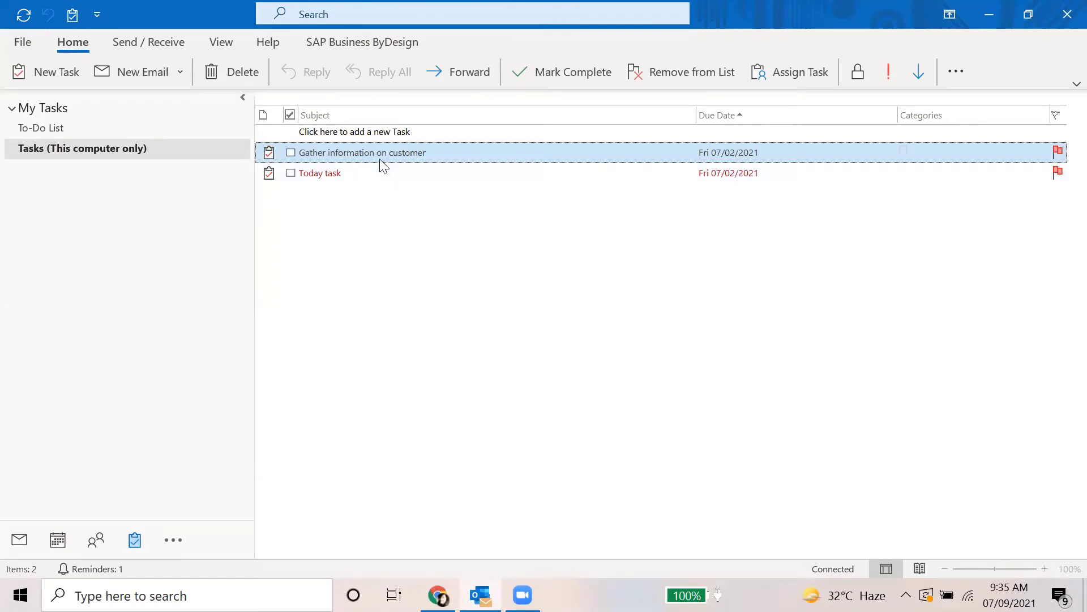
right_click(339, 159)
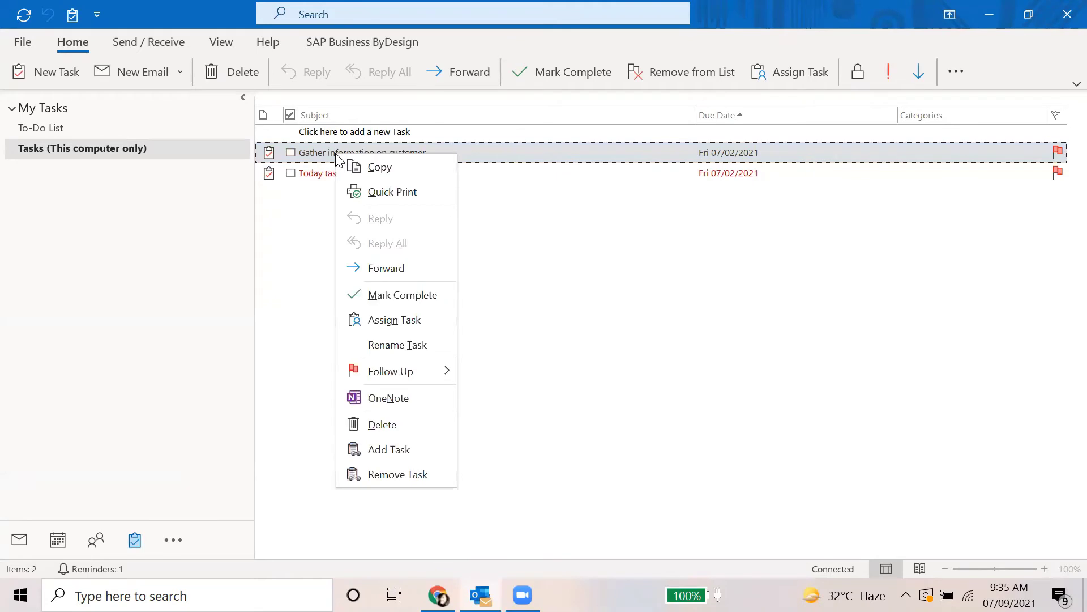
click(772, 273)
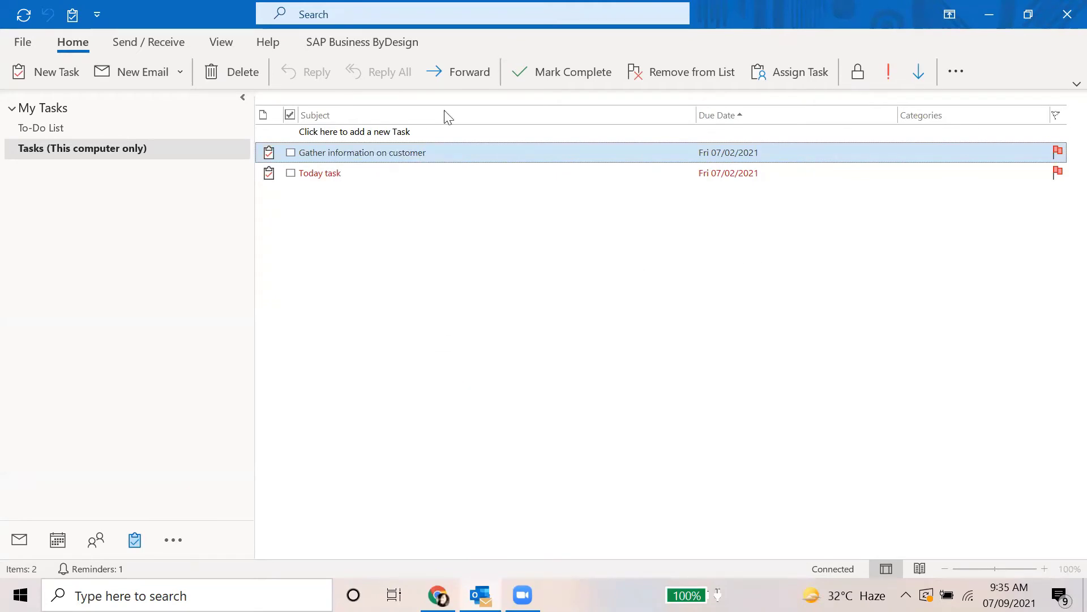
click(44, 74)
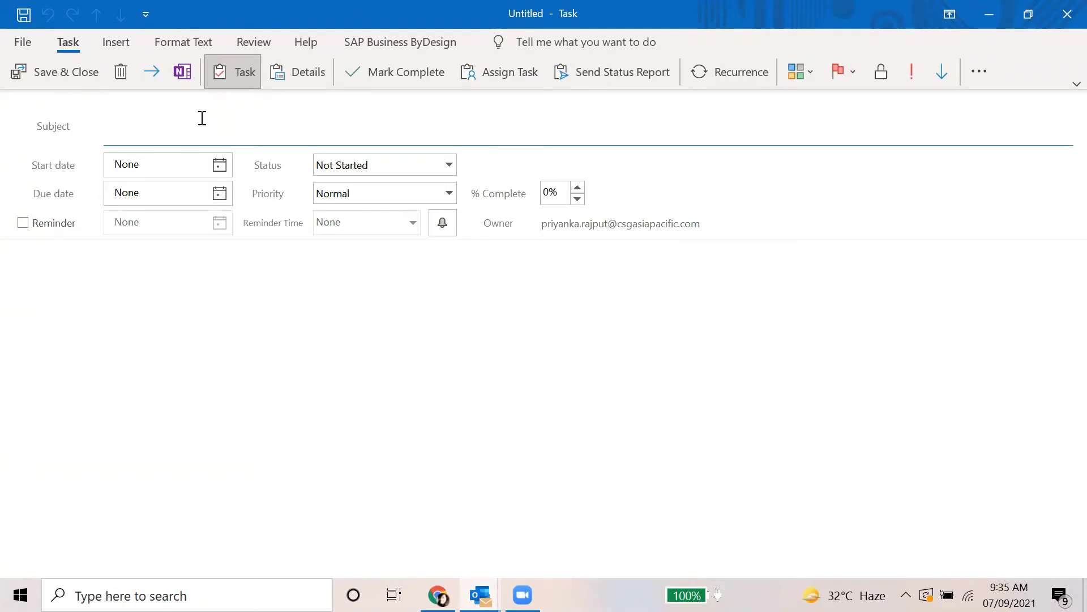
Create task 'Training for Outlook and ByD integration' starting July 12, status In Progress, and save it
text(Training for Outlook)
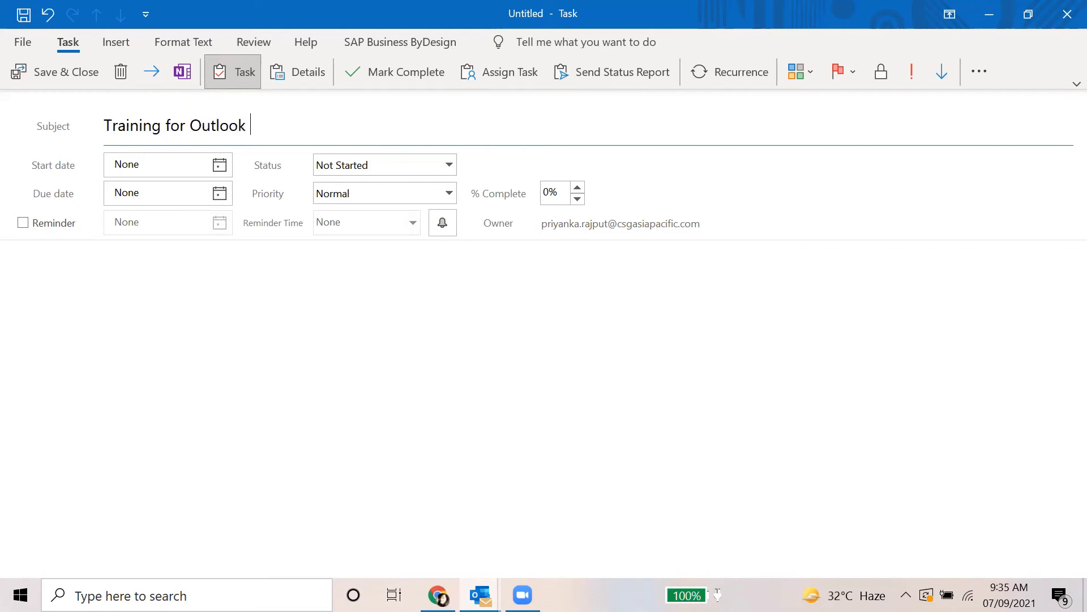
text( and ByD integration)
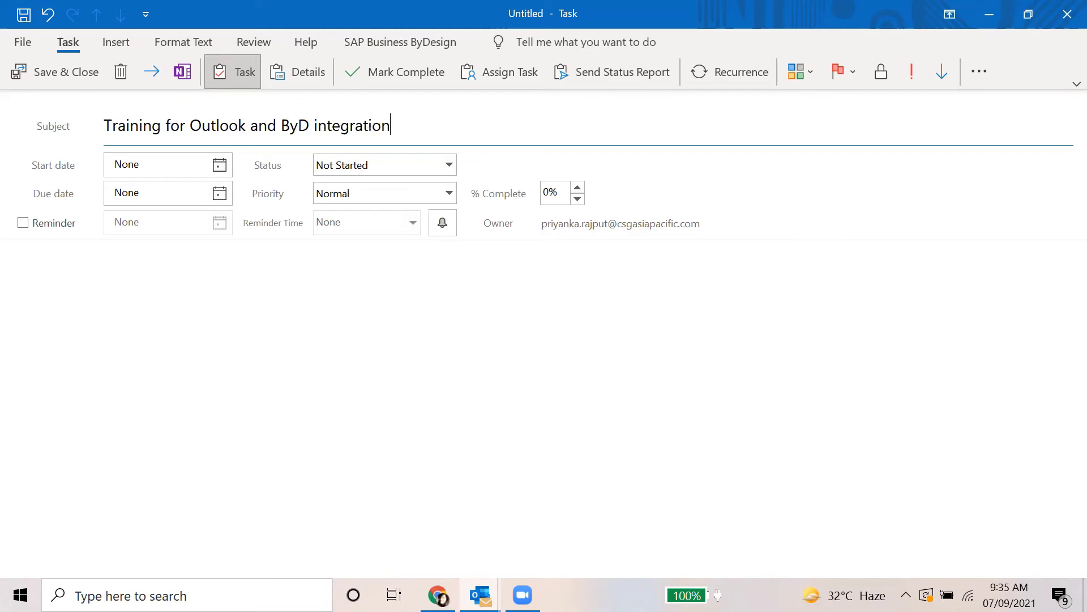
click(626, 411)
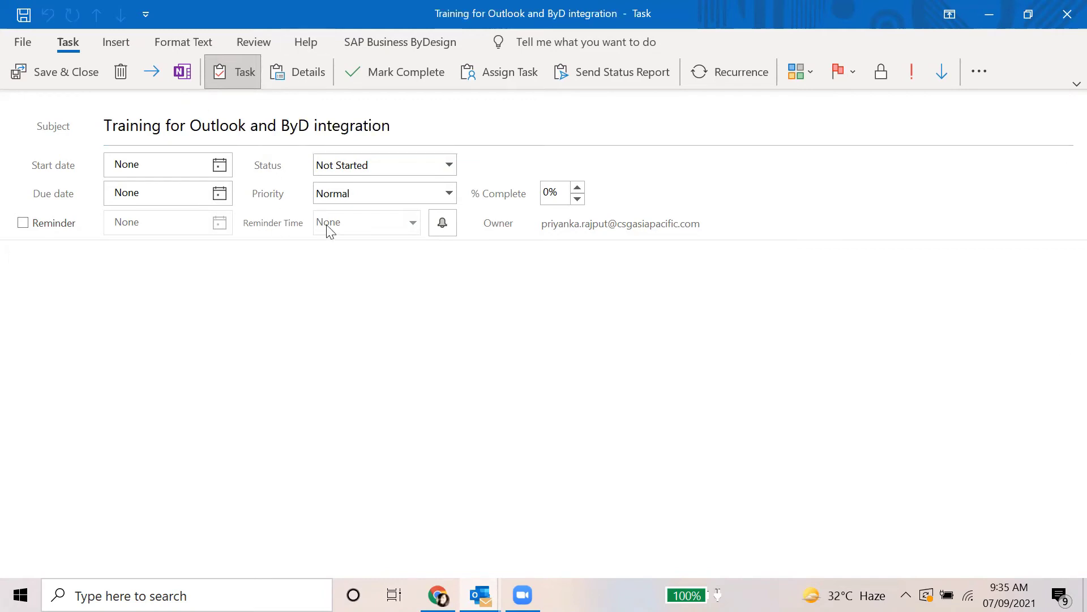
click(220, 165)
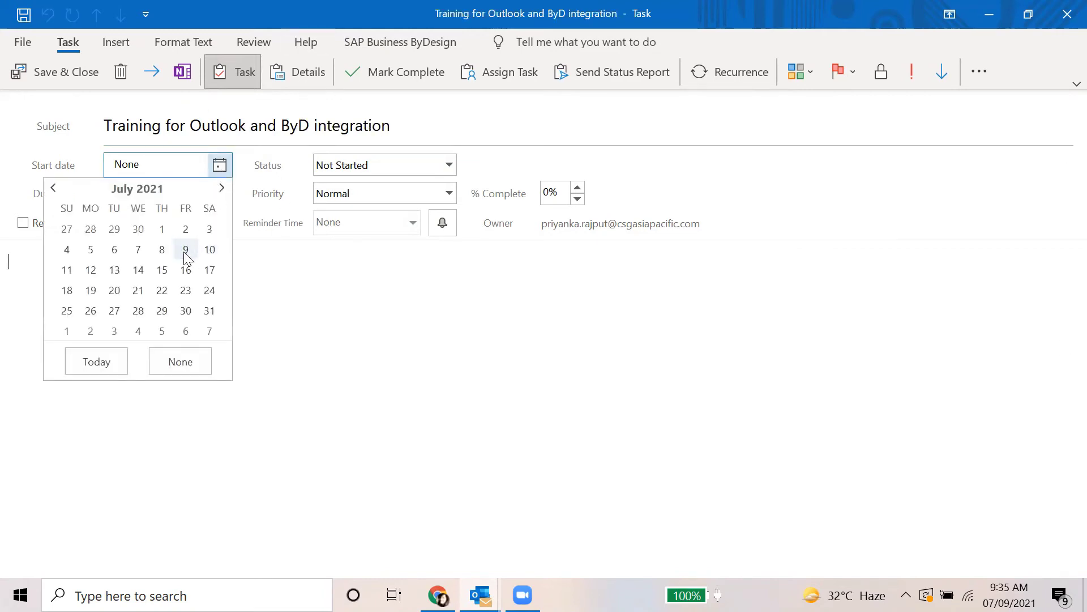
click(91, 269)
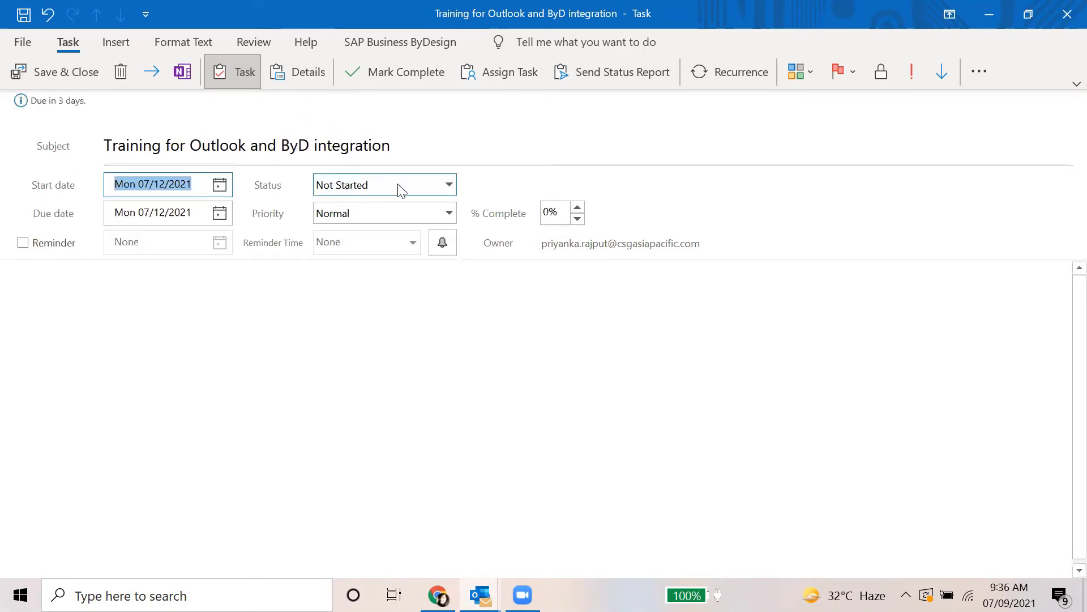
click(447, 185)
click(398, 218)
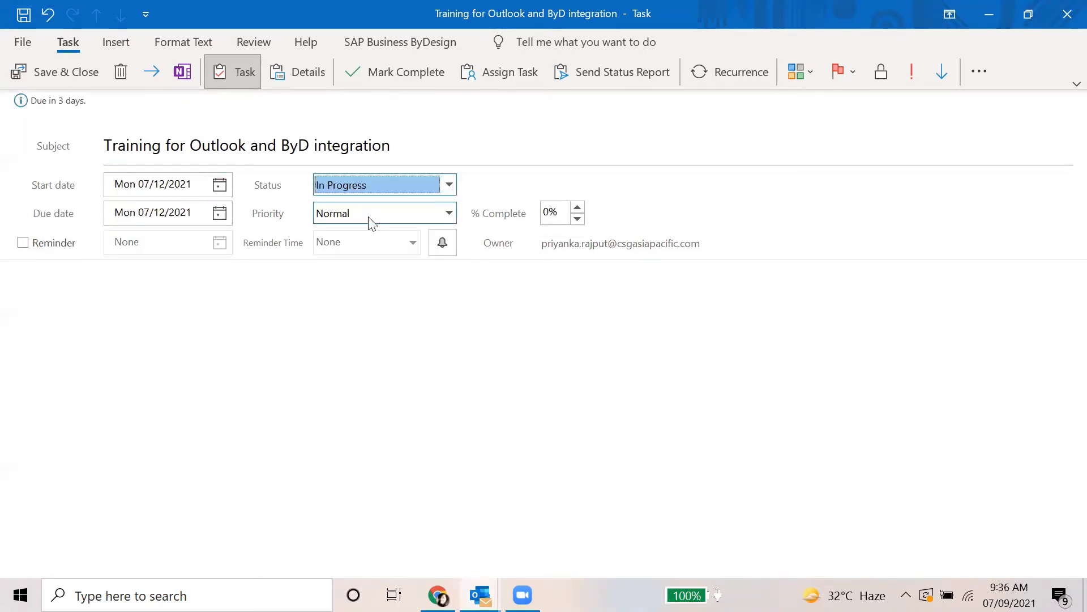
click(173, 272)
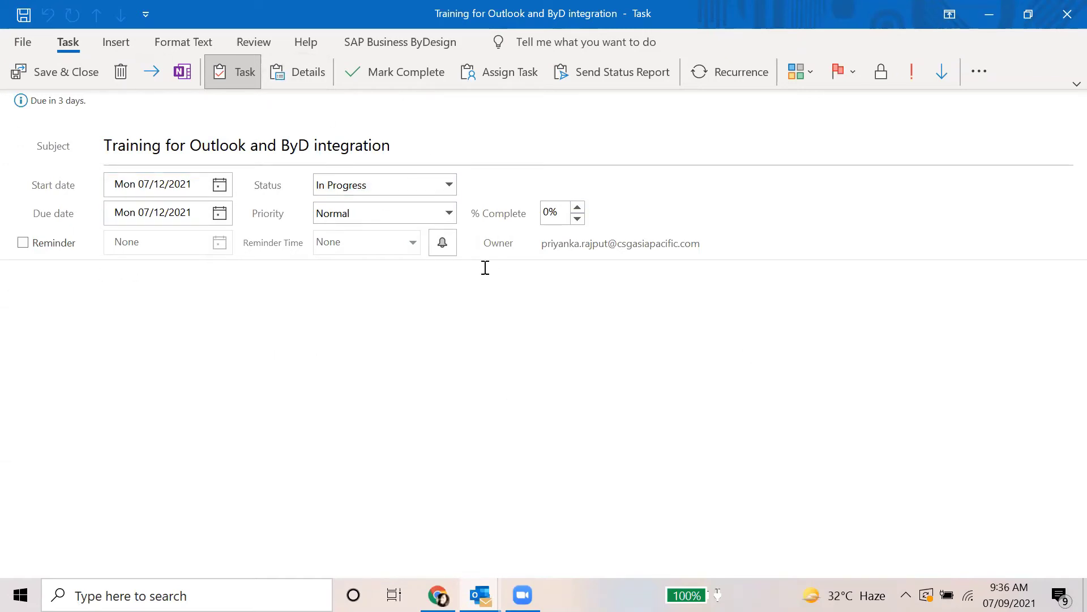
click(66, 77)
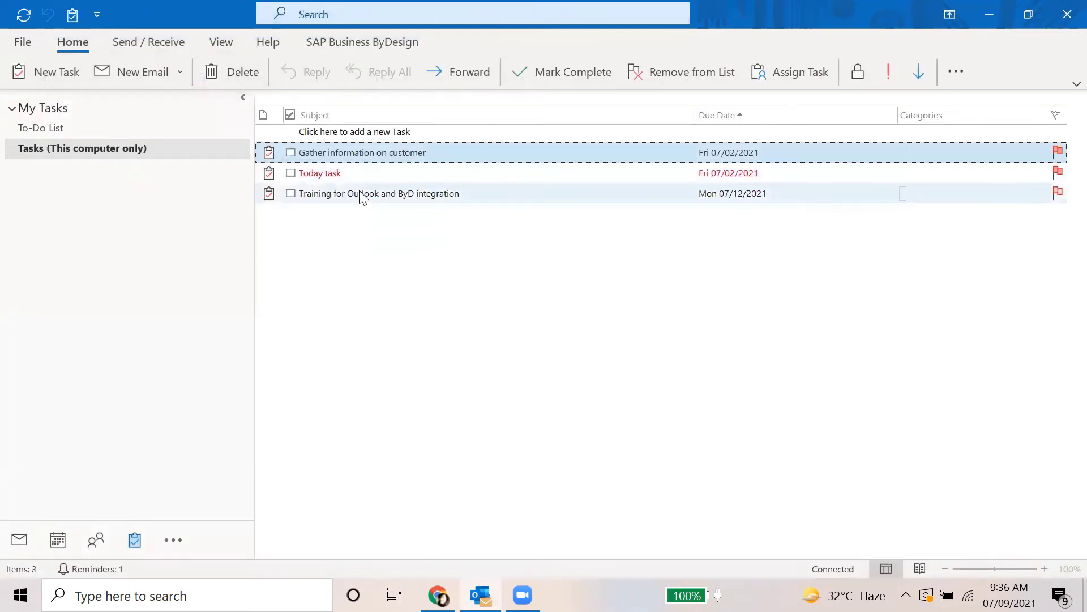
Select the Training for Outlook and ByD integration task and choose Add Task for ByDesign
click(362, 195)
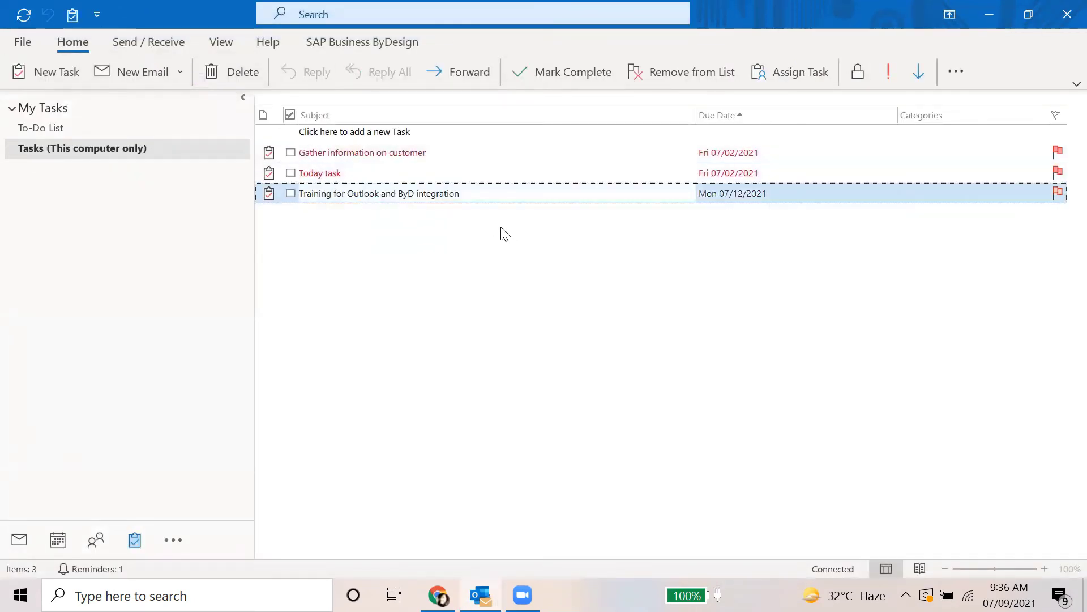
click(350, 195)
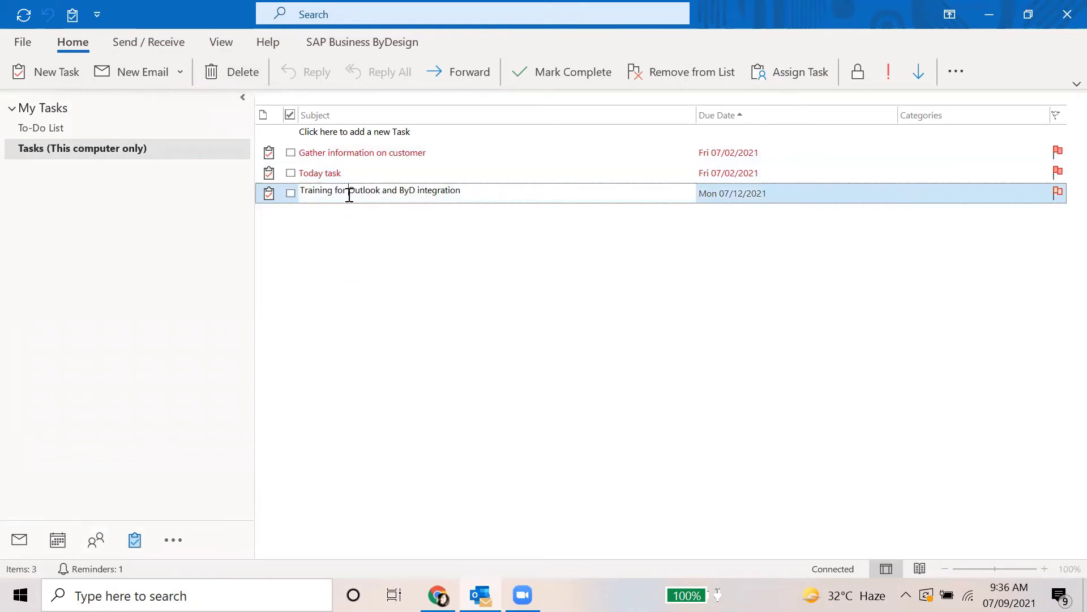
right_click(351, 202)
right_click(292, 198)
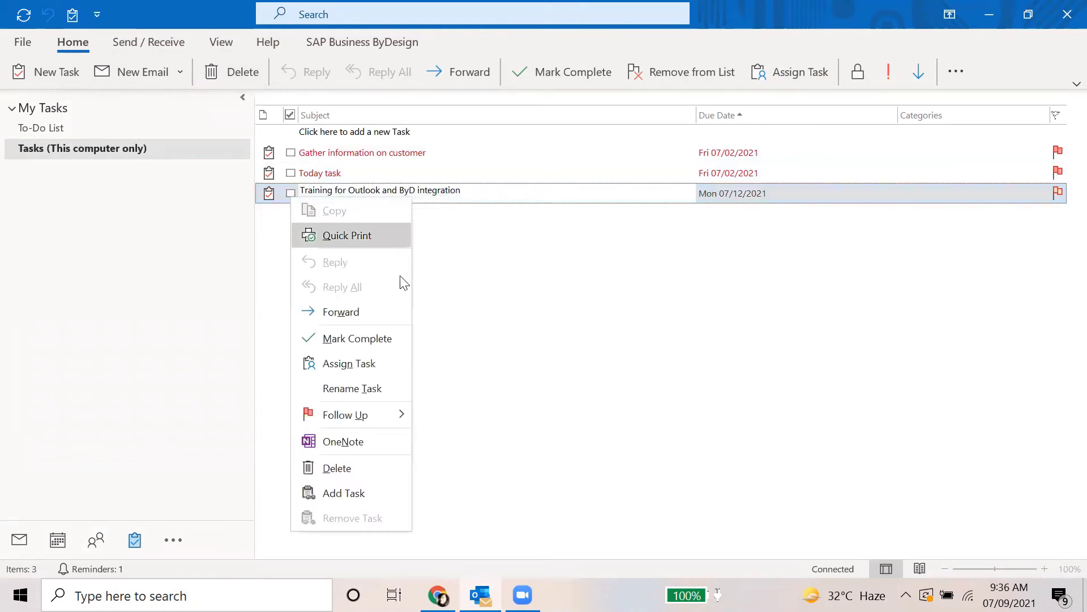
click(379, 493)
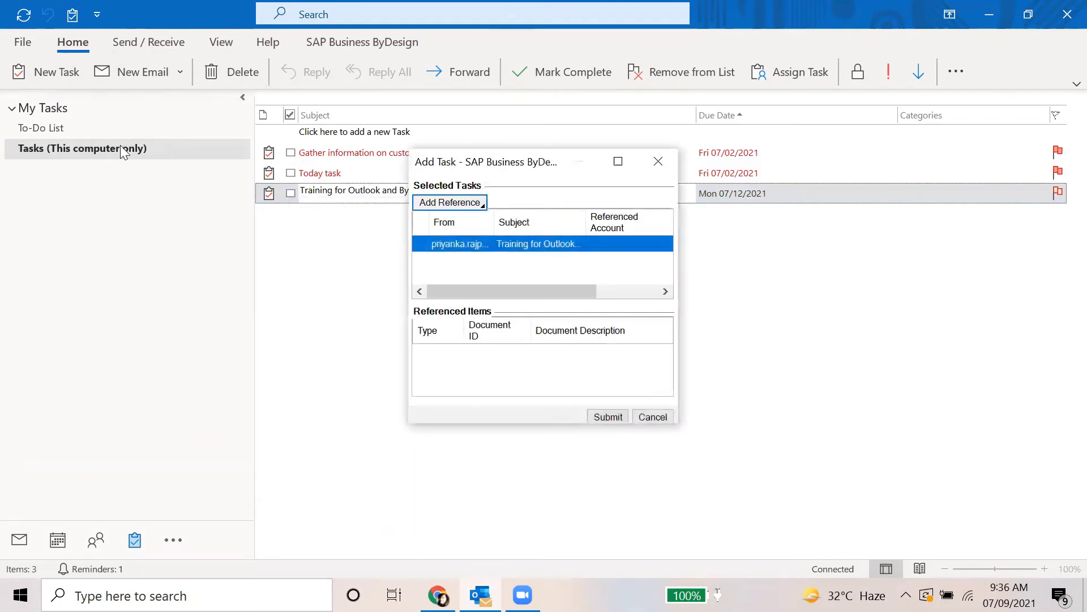
Reference the Innovat Inc. account via a * account search and submit the task
click(433, 201)
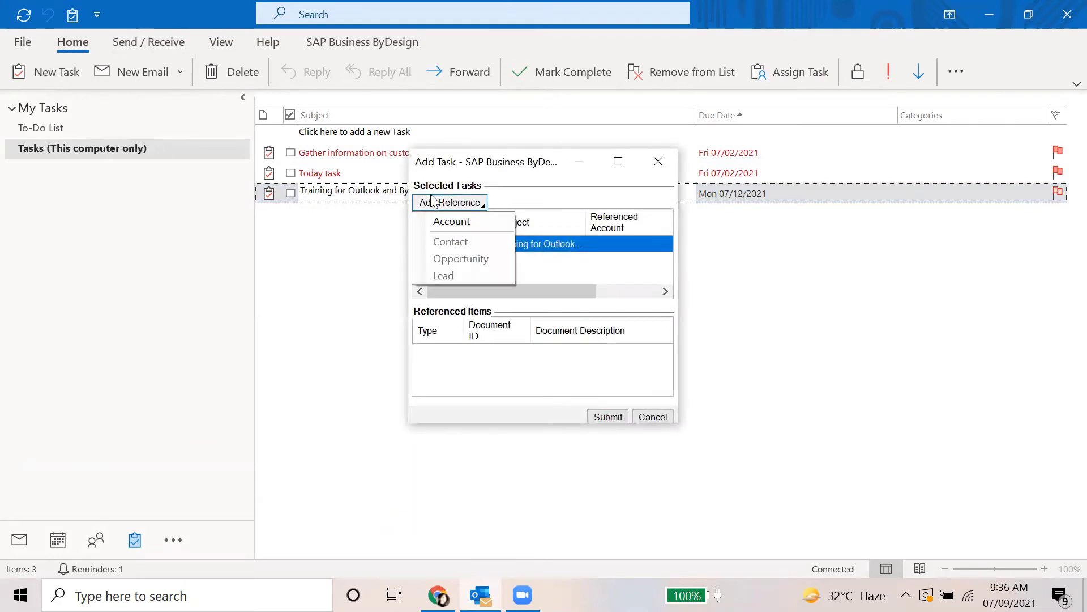
click(491, 226)
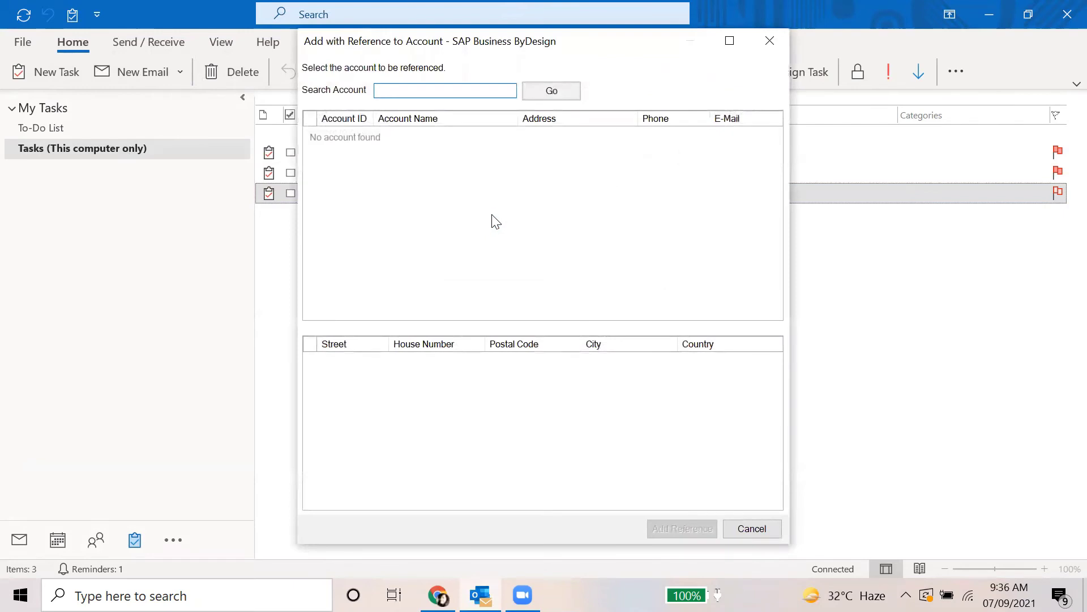
click(543, 91)
click(541, 92)
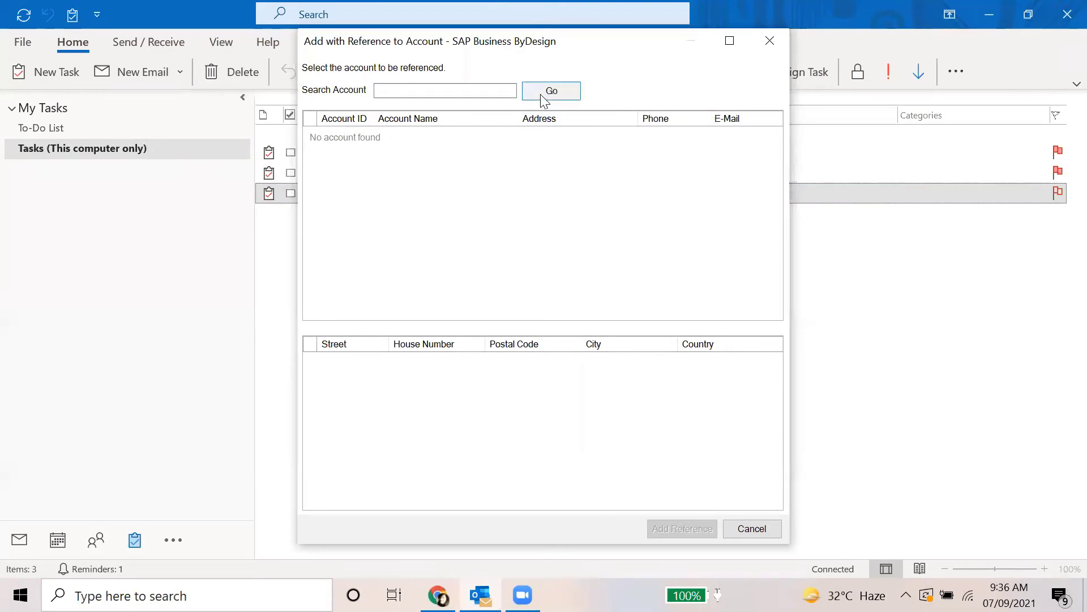
click(443, 91)
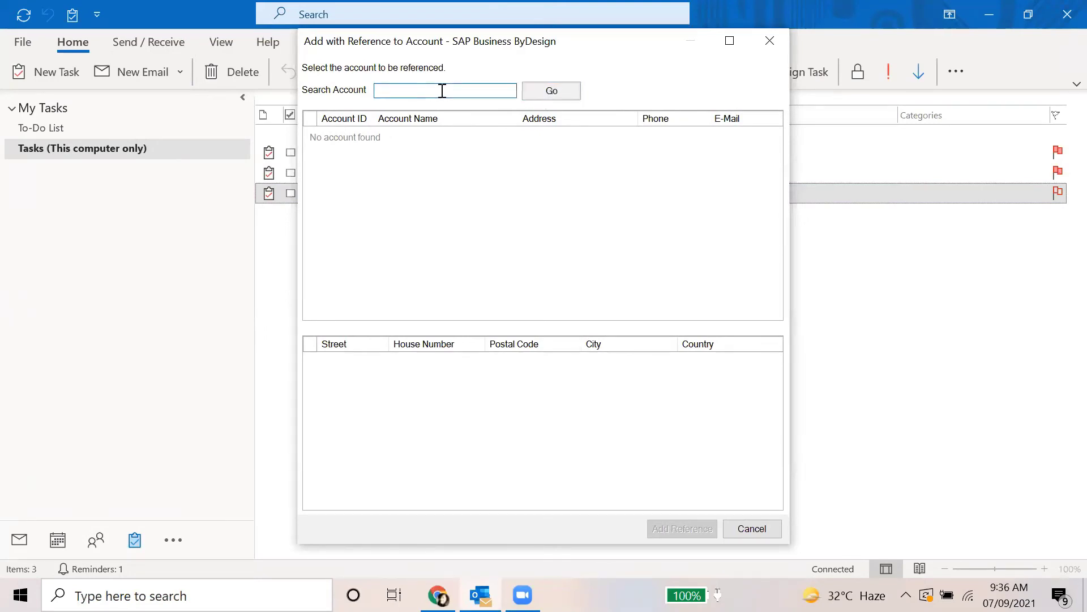
text(*)
key(Return)
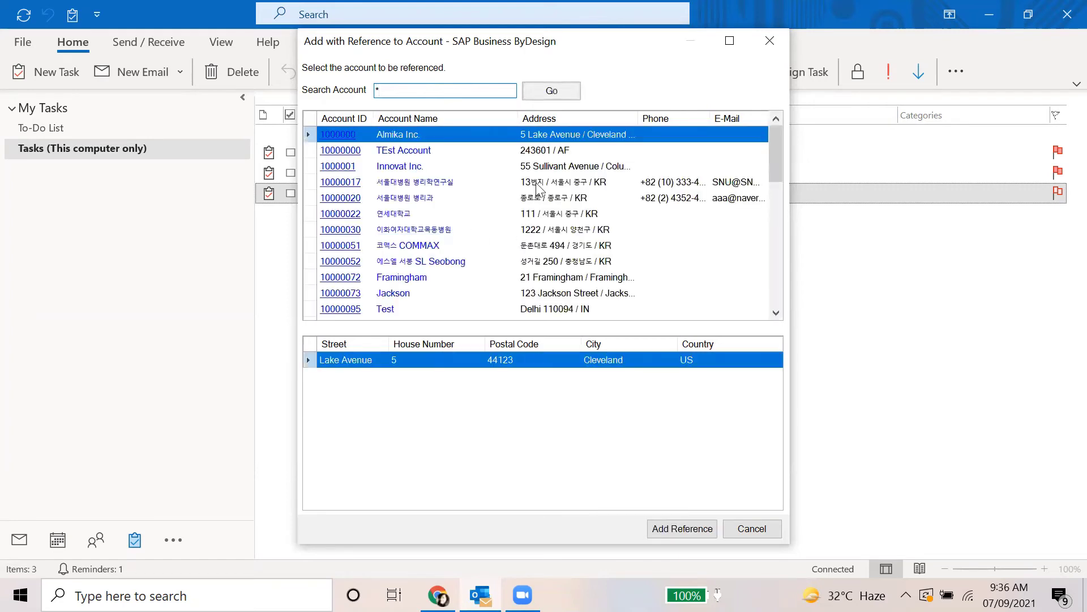
click(469, 167)
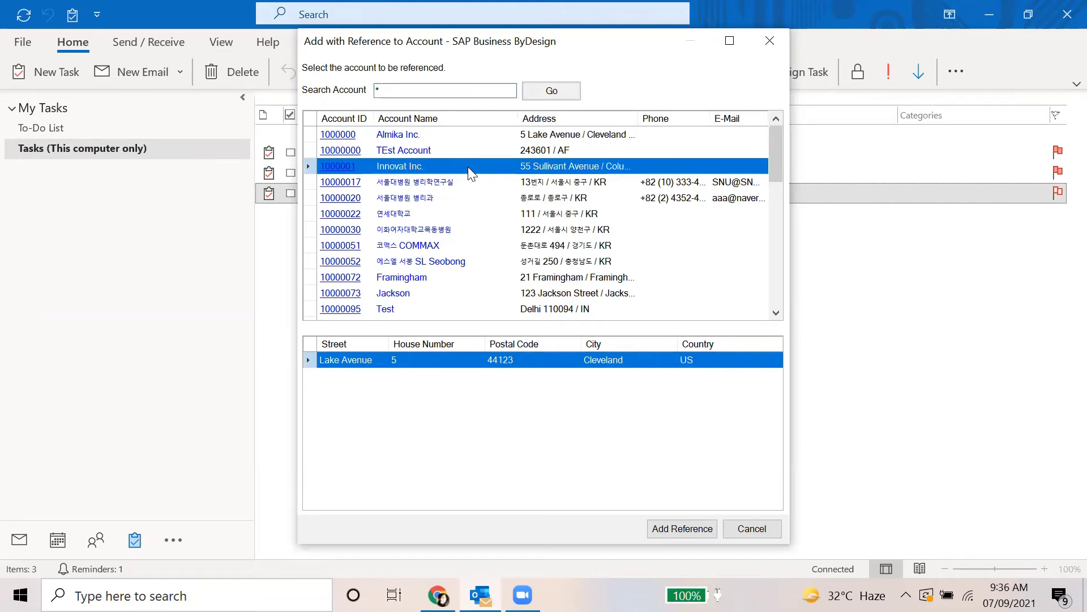
click(684, 529)
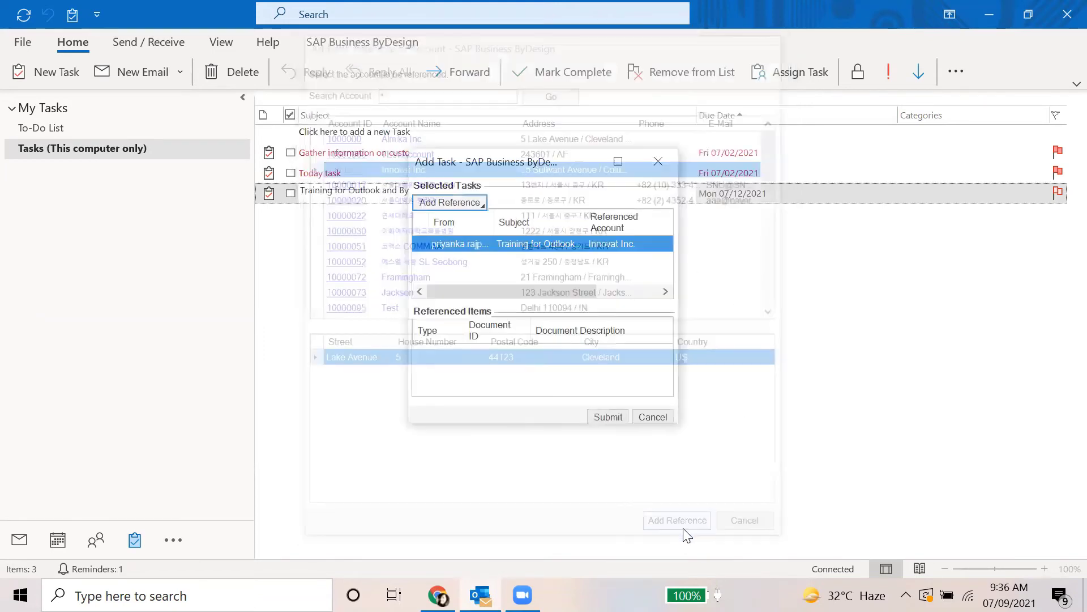
click(594, 418)
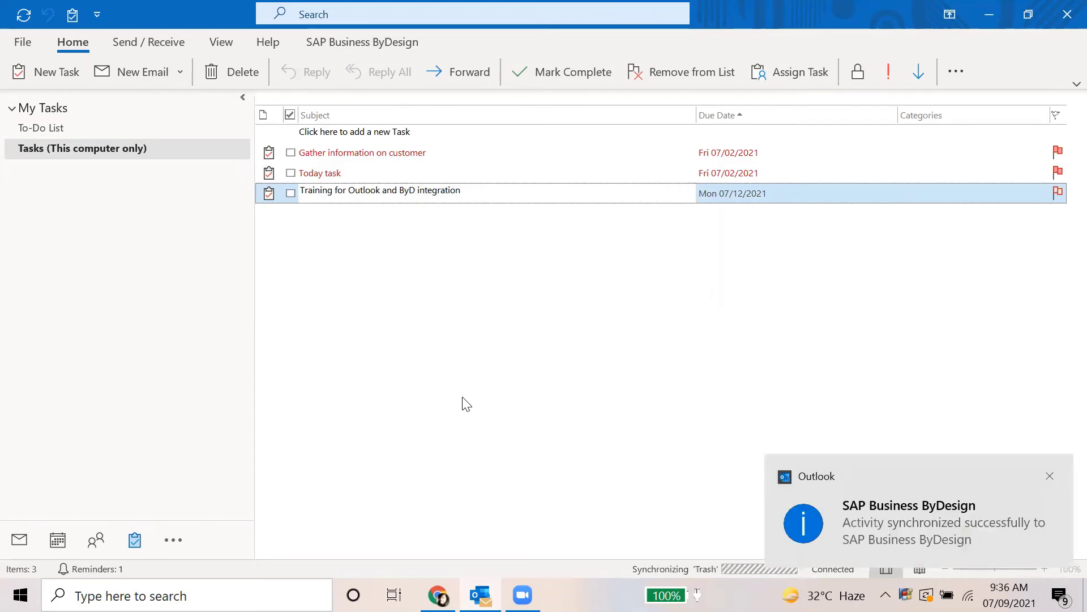
In ByDesign Account Management Activities, switch the view to All Activity Tasks and run the query
click(439, 595)
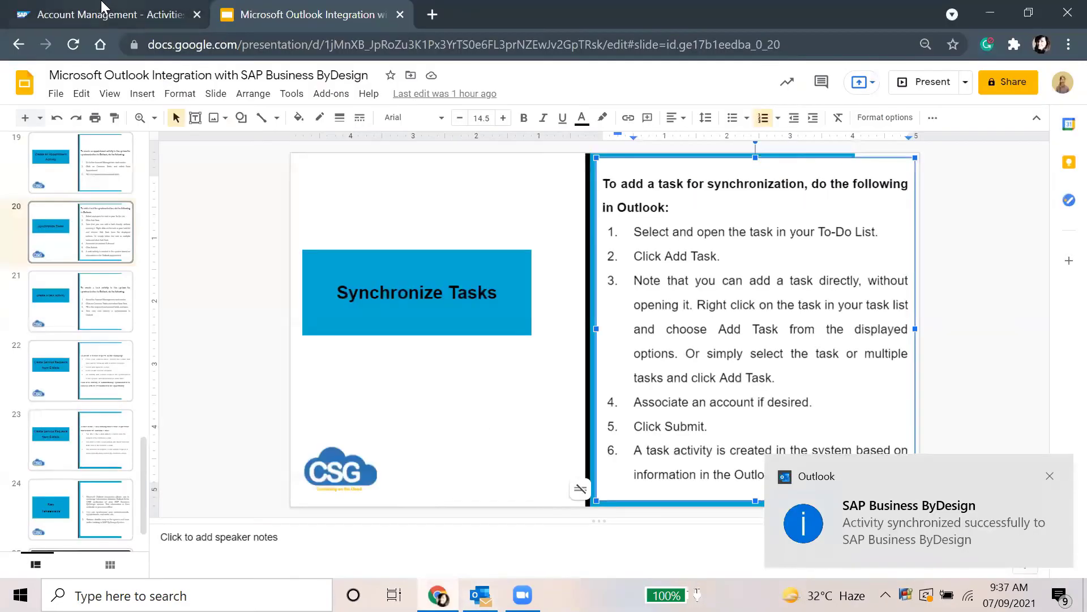
click(108, 14)
click(22, 82)
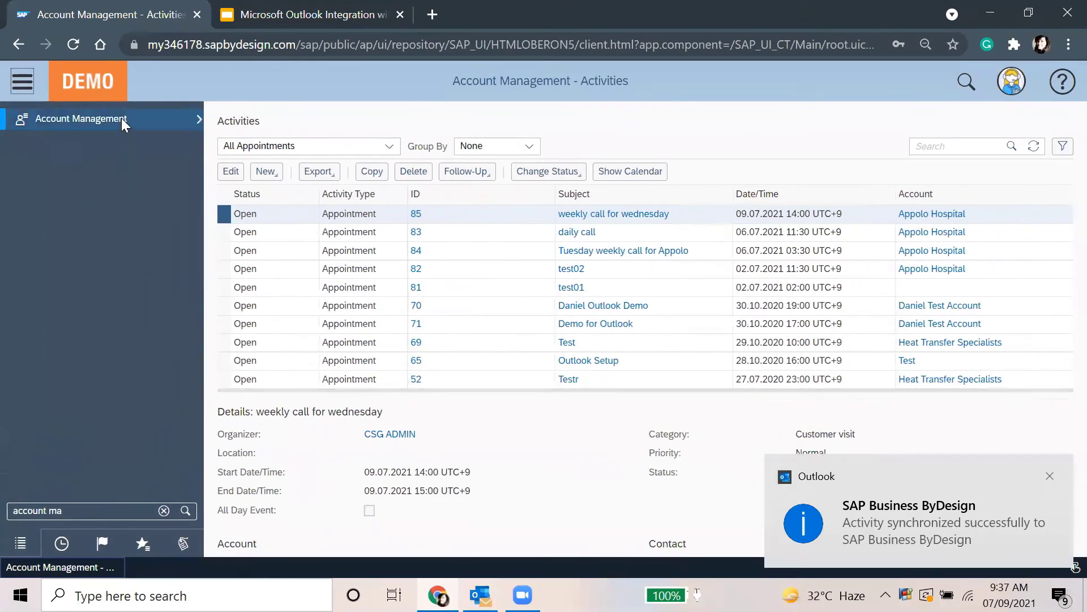
mouse_move(121, 118)
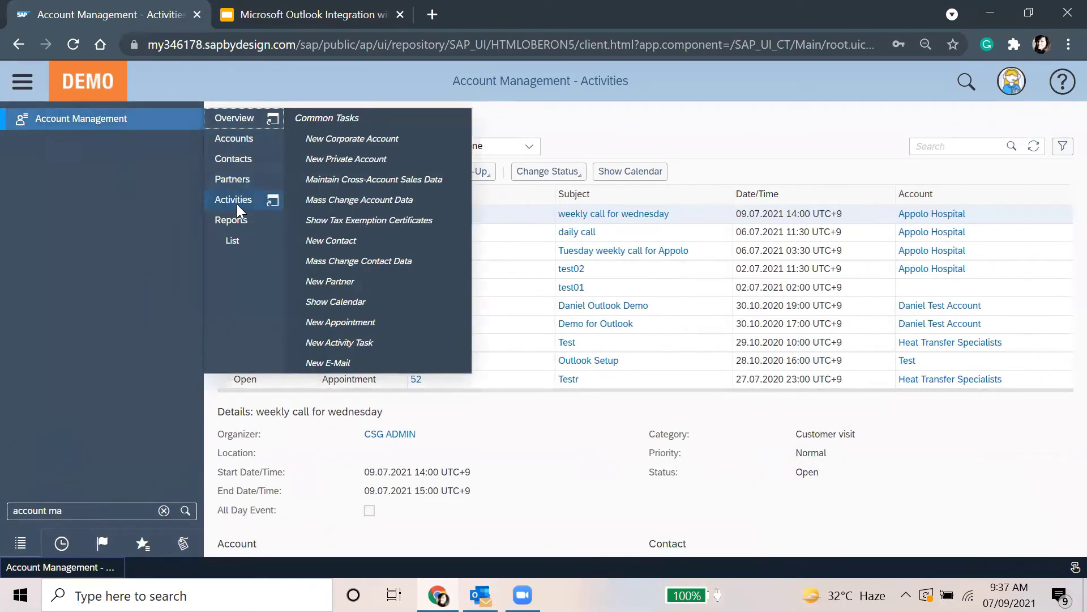
click(237, 202)
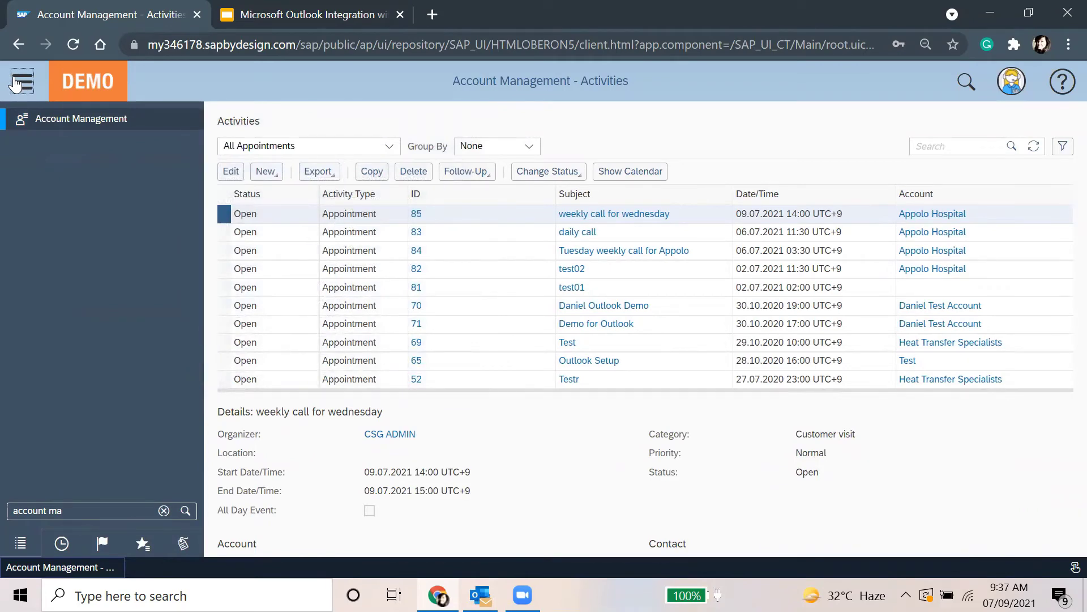
click(15, 84)
click(230, 148)
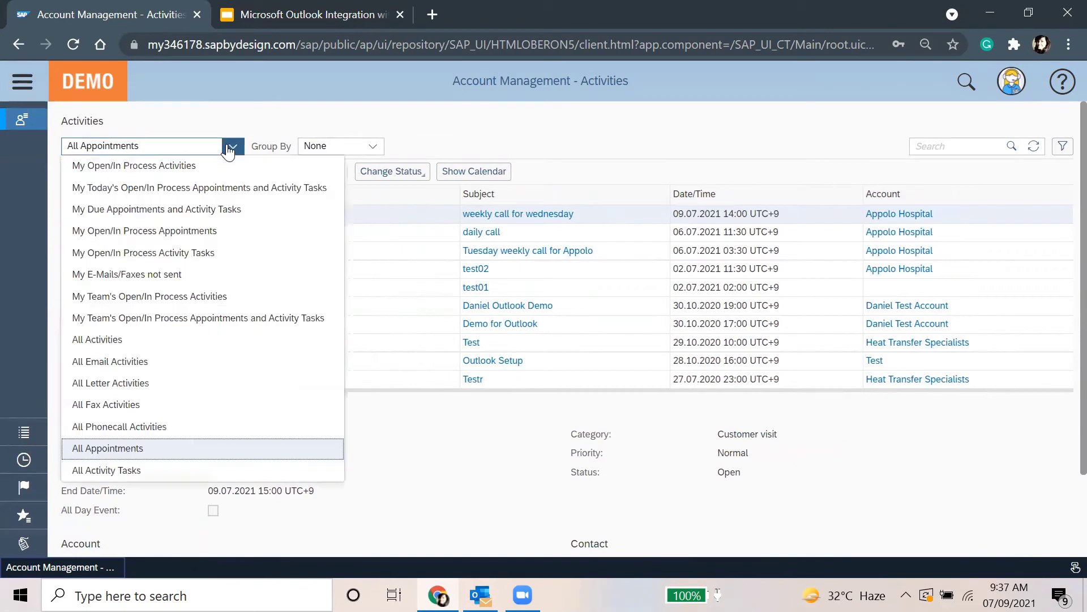
click(170, 473)
click(548, 222)
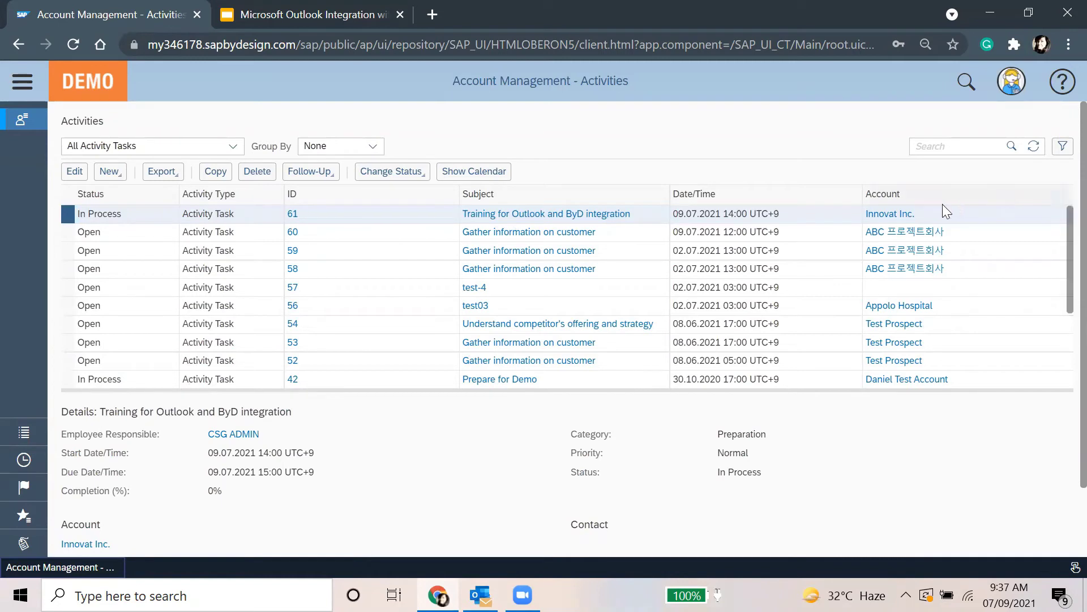
Open the Innovat Inc. account, browse its follow-up actions and edit form, then return to the overview
click(895, 218)
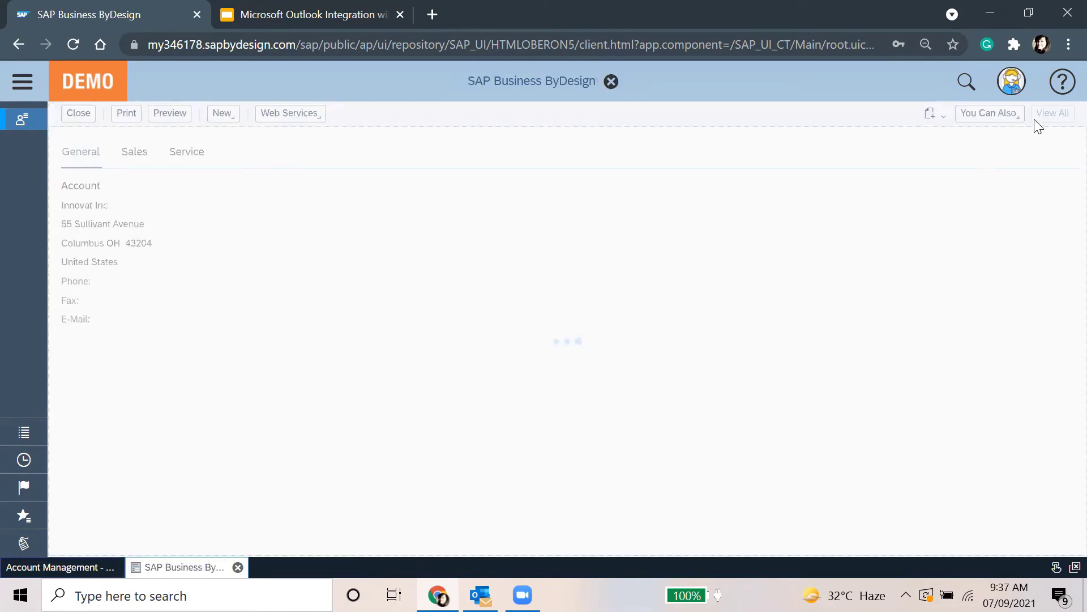
click(993, 141)
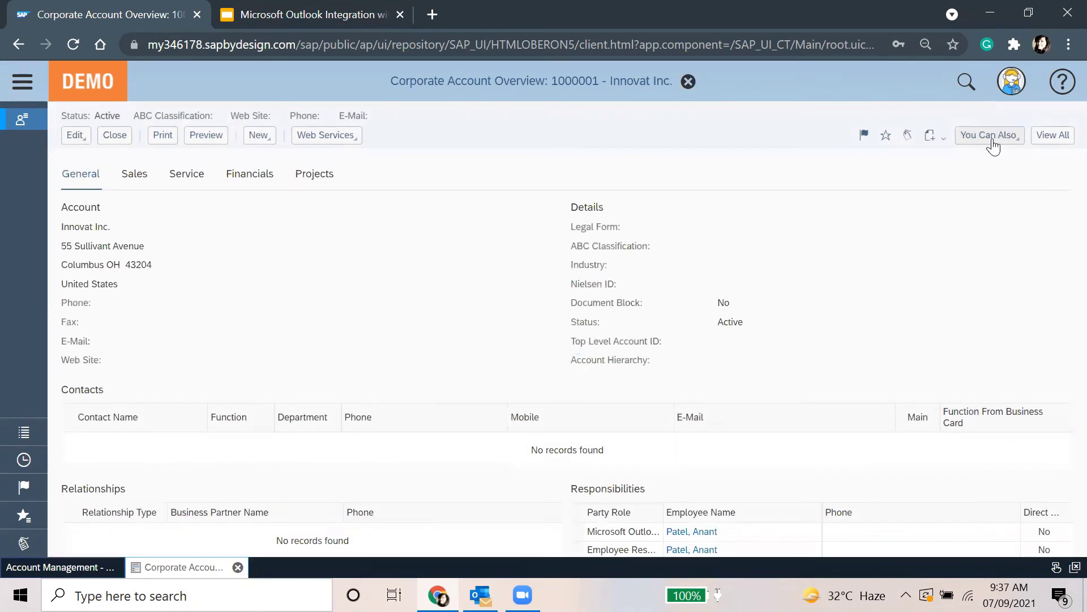
click(993, 139)
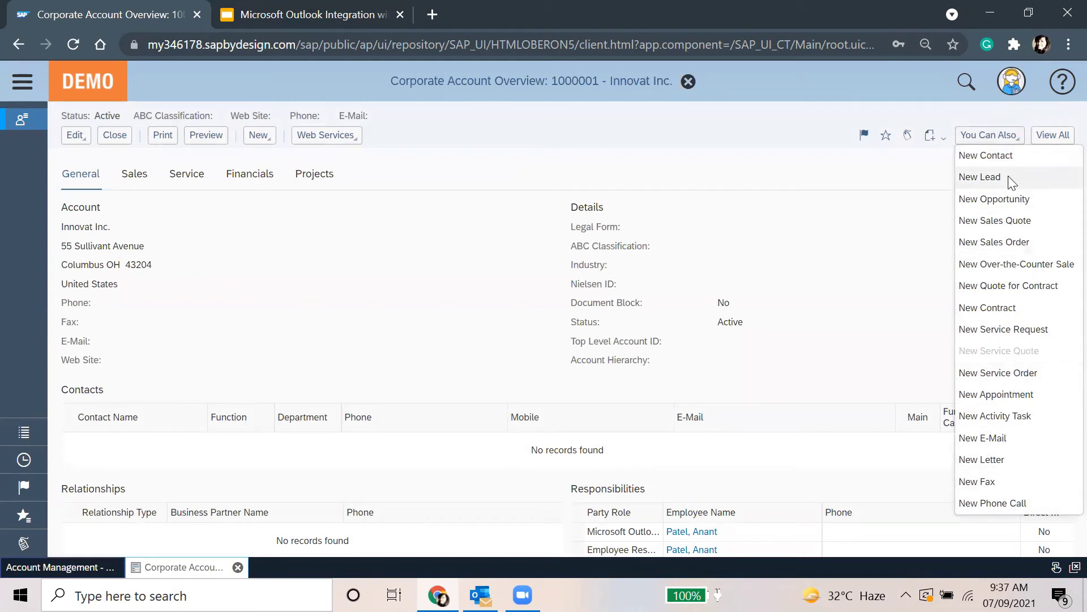
click(1001, 160)
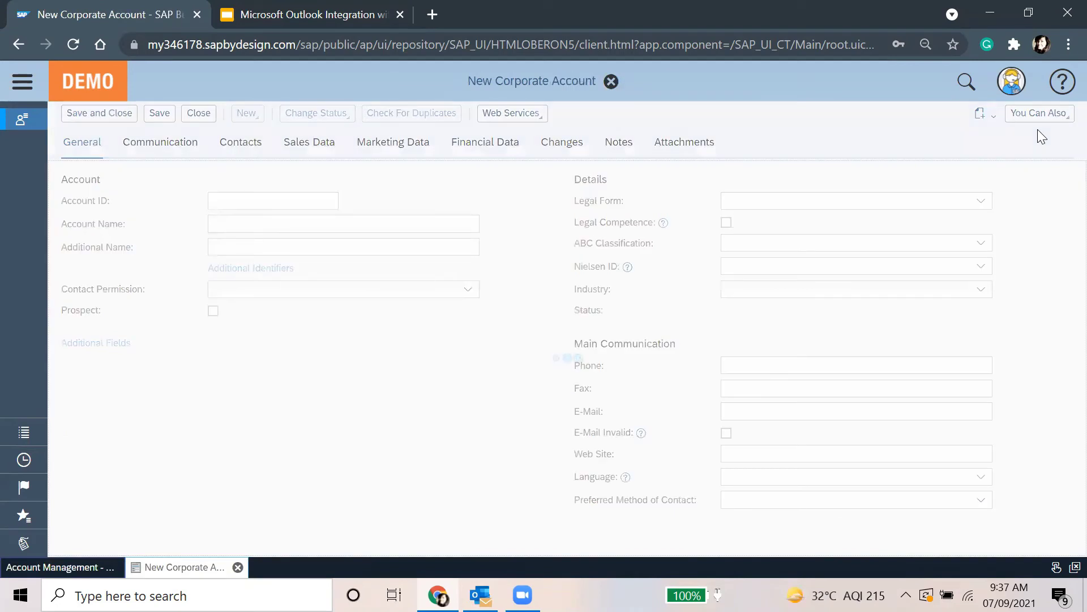
click(1038, 139)
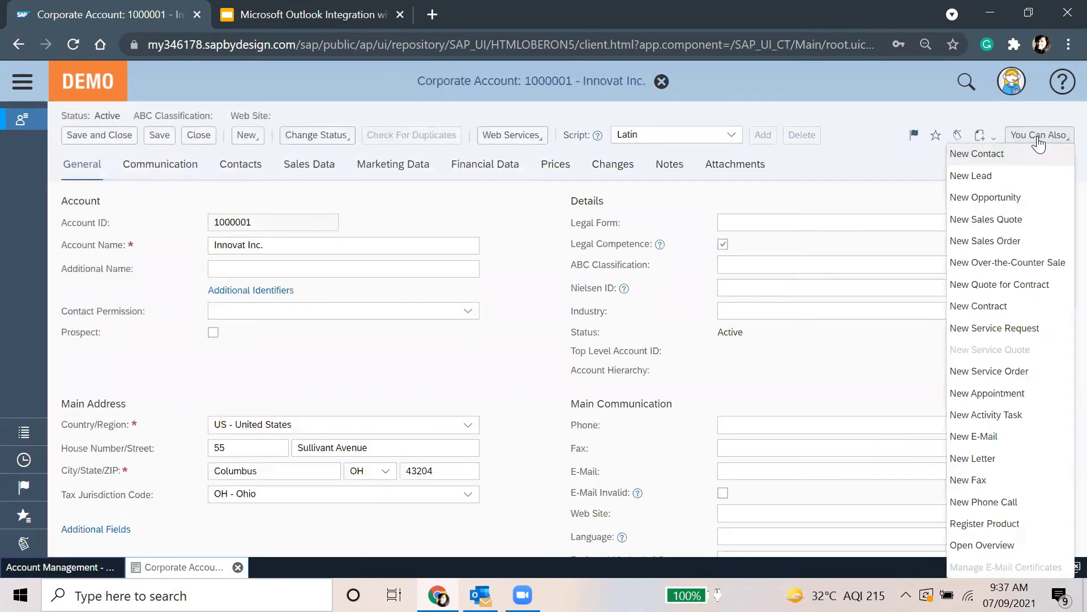
click(1024, 547)
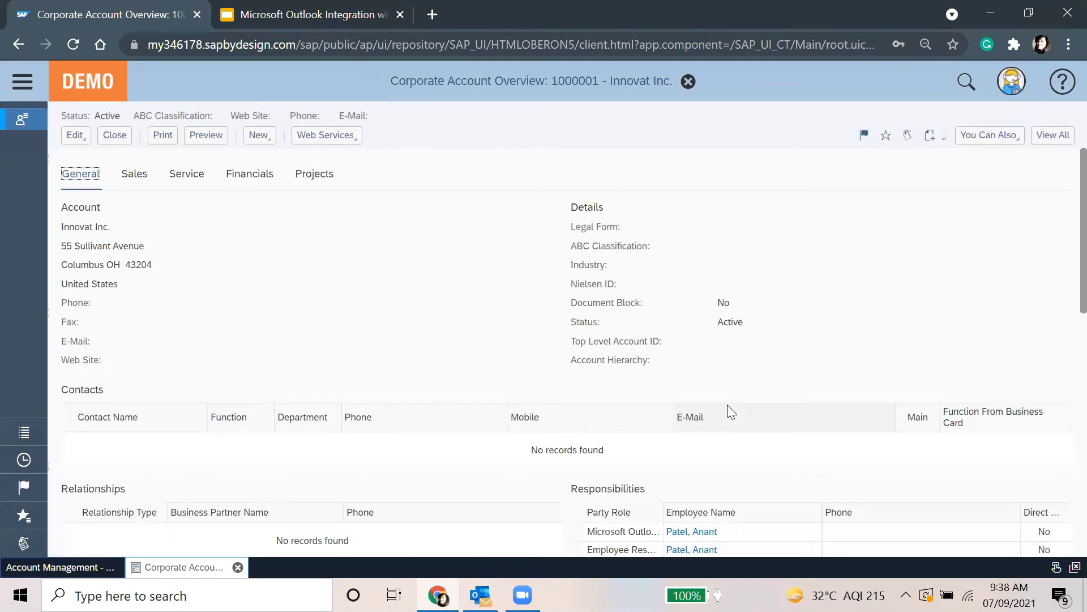
Browse the account's Activity History and sales details and select the synced training task
scroll(448, 357, down, 12)
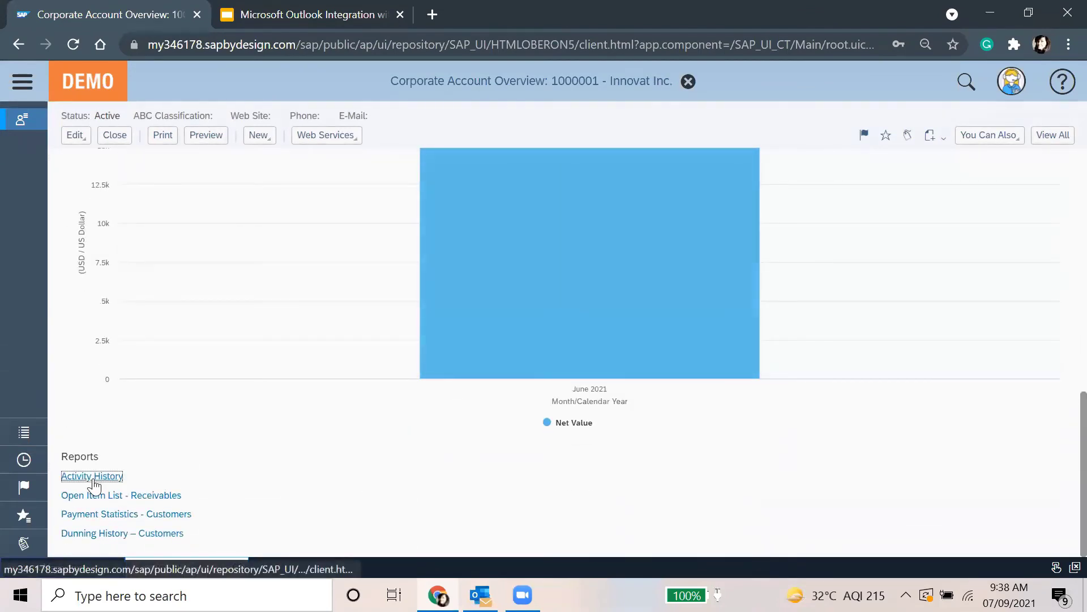
click(91, 477)
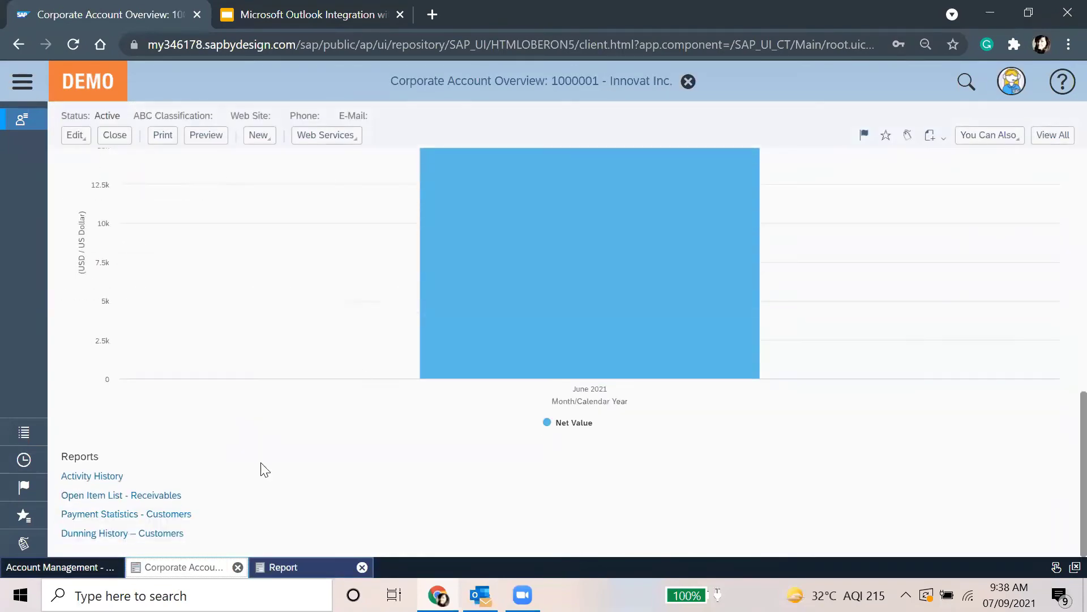
scroll(410, 408, up, 10)
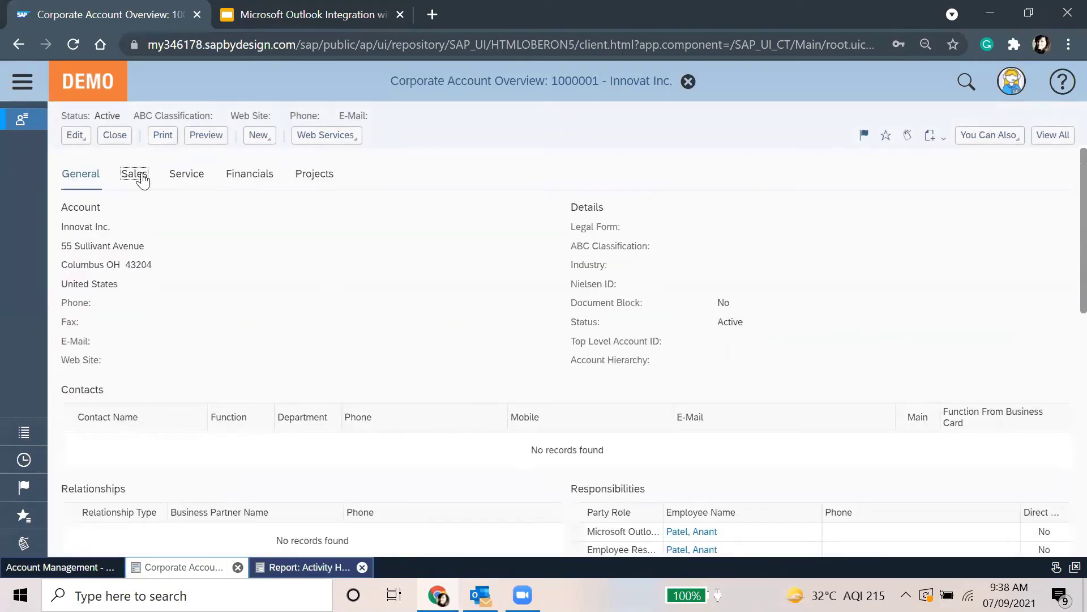
click(136, 175)
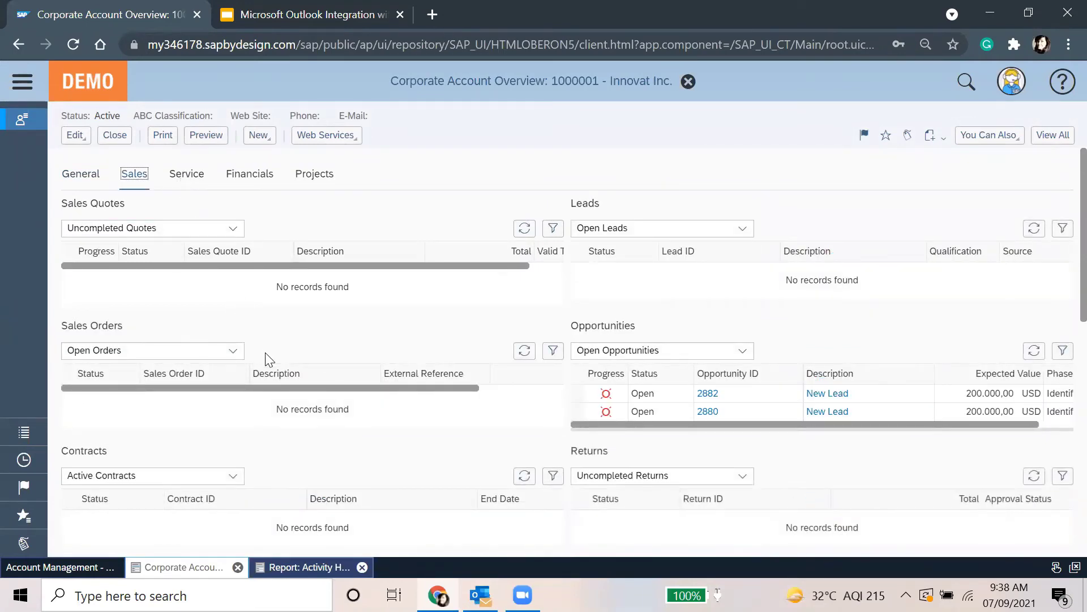
scroll(269, 359, down, 10)
scroll(391, 336, down, 2)
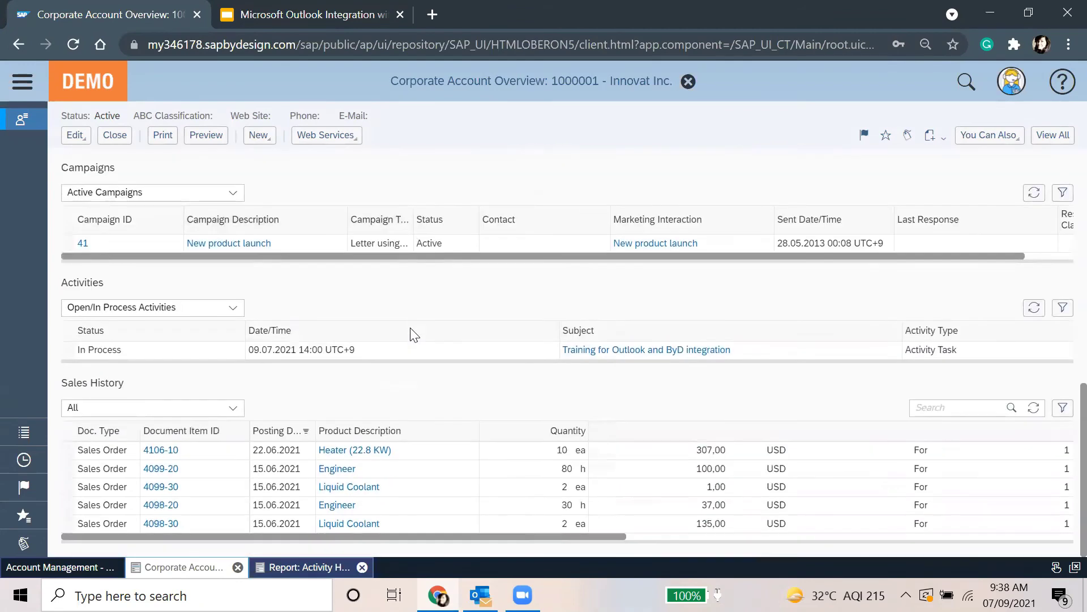
click(399, 356)
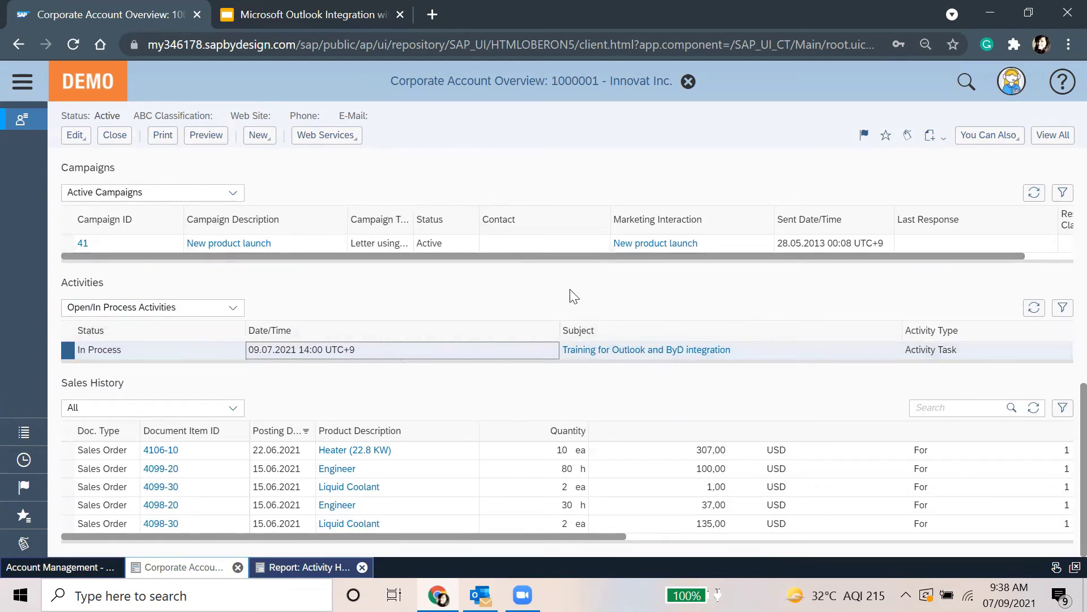
Set the account's Activities filter to All Activities and execute the query
scroll(433, 360, up, 4)
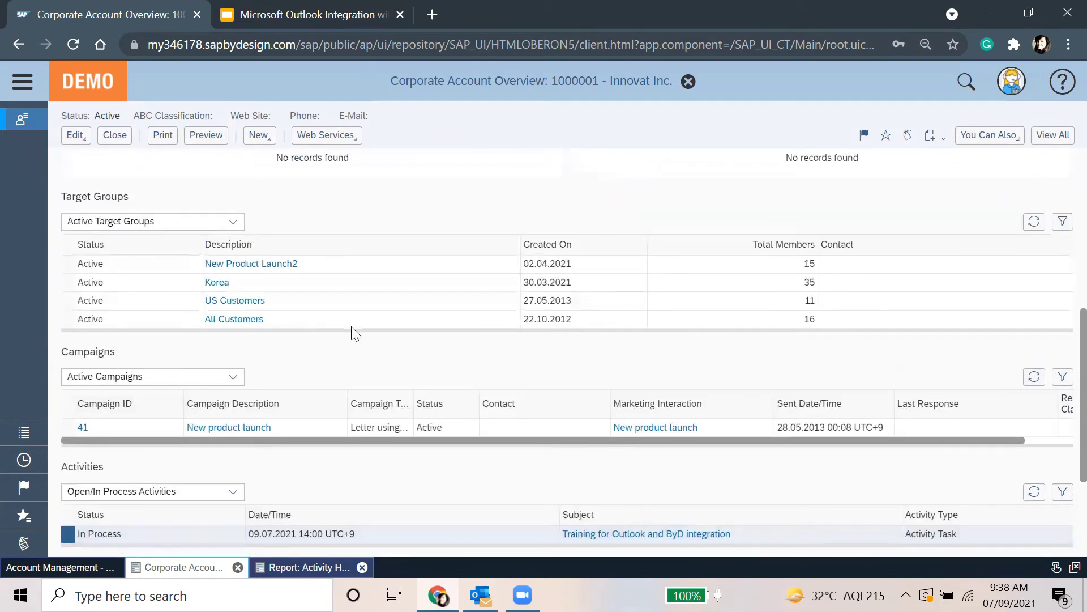
scroll(355, 333, up, 8)
scroll(294, 372, down, 6)
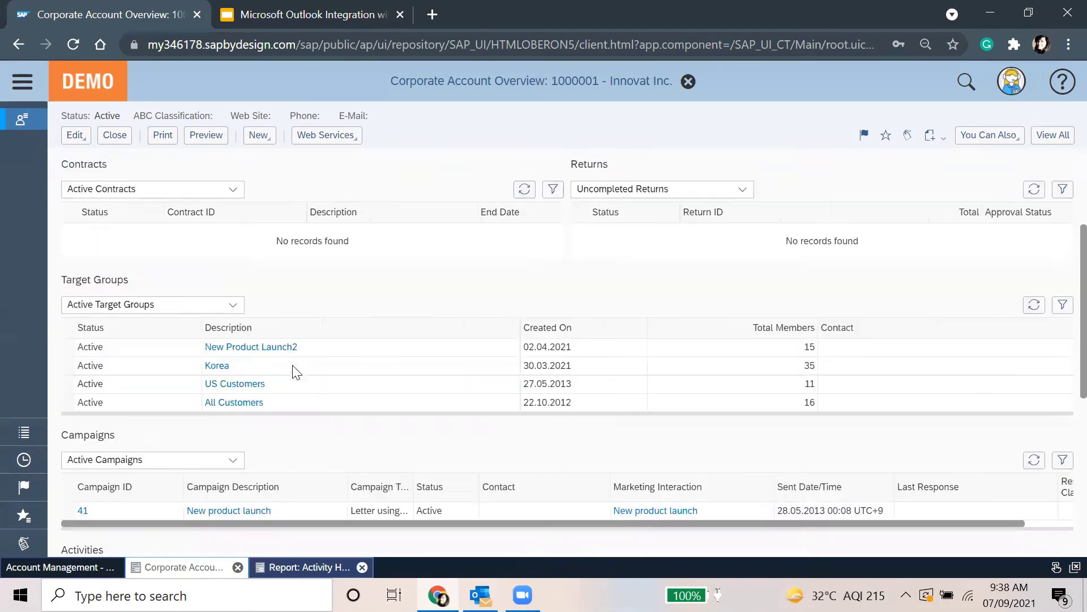
scroll(294, 372, down, 6)
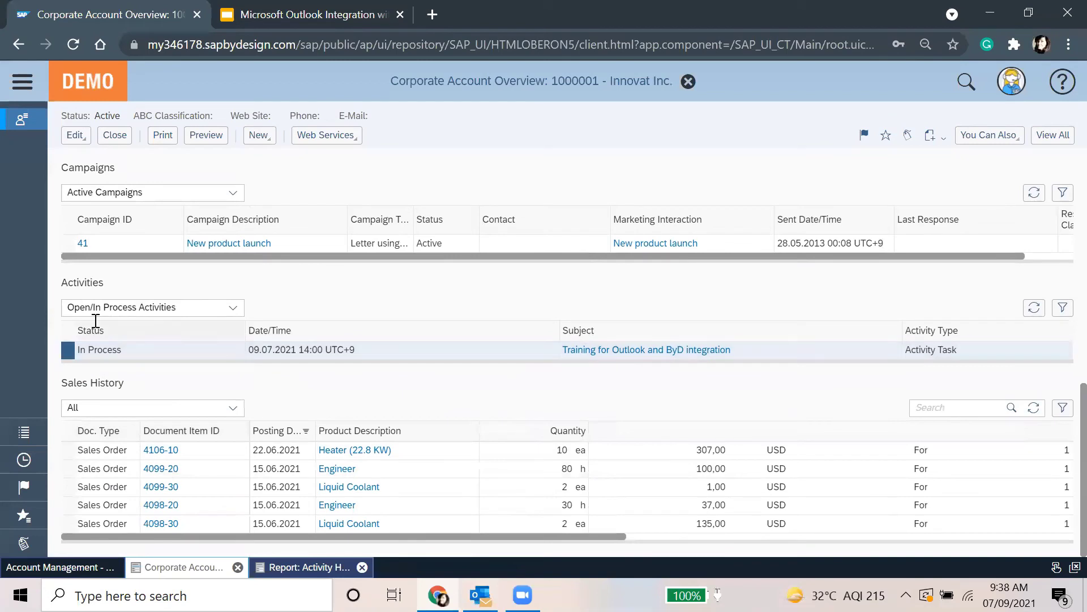
click(232, 308)
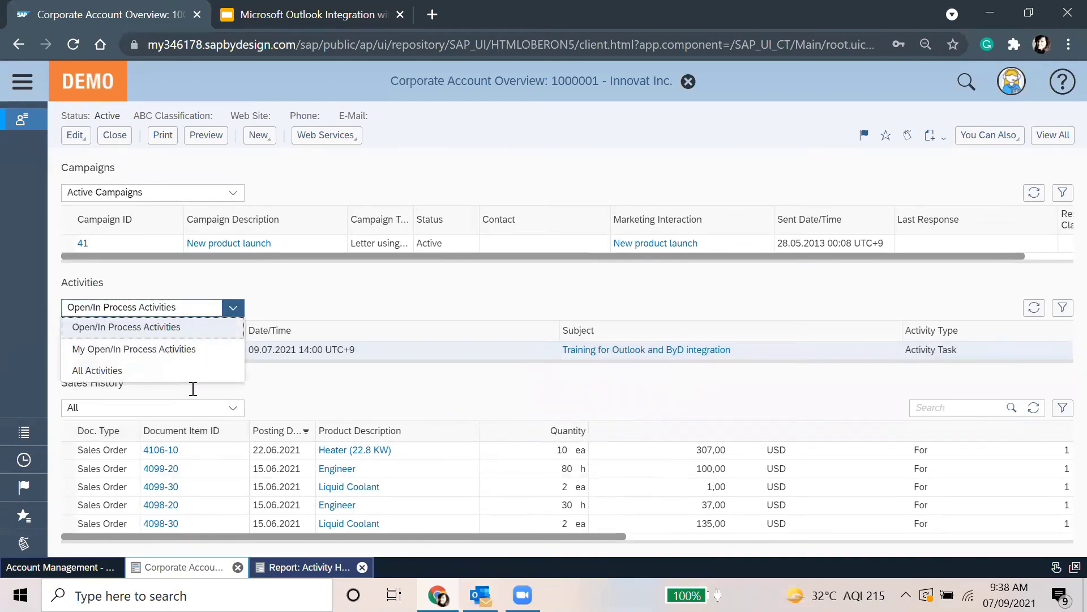
click(180, 377)
click(567, 359)
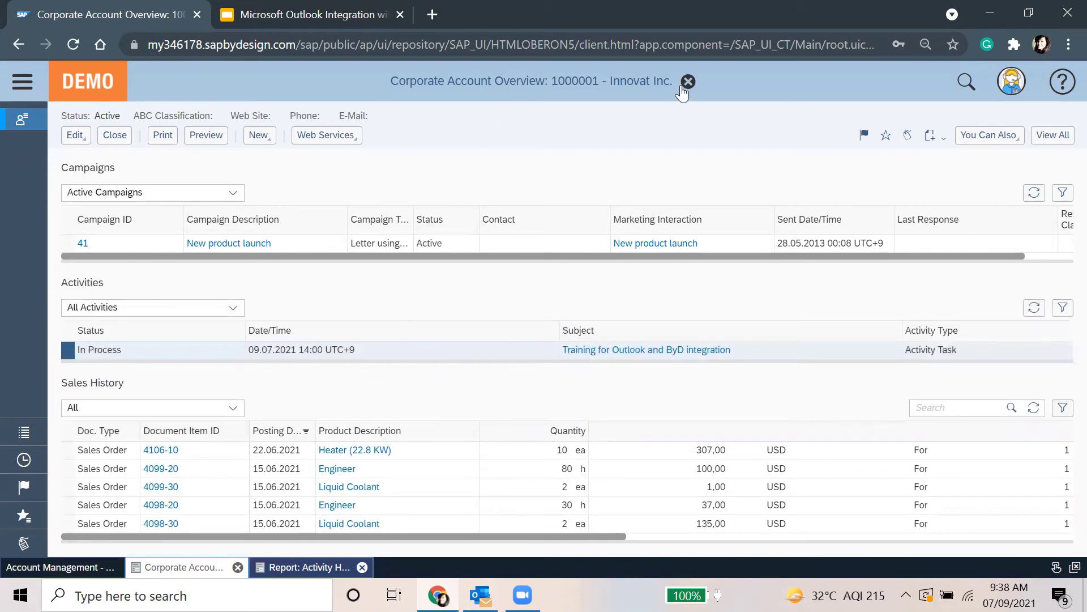
Close the Innovat Inc. overview and search All Accounts for 'appolo*'
click(70, 567)
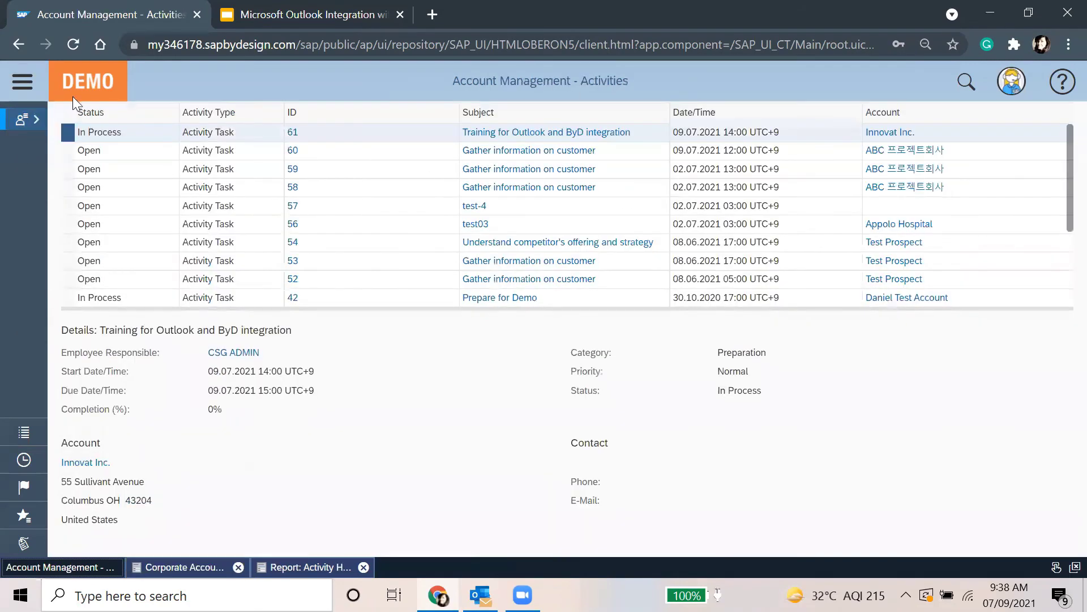
mouse_move(35, 116)
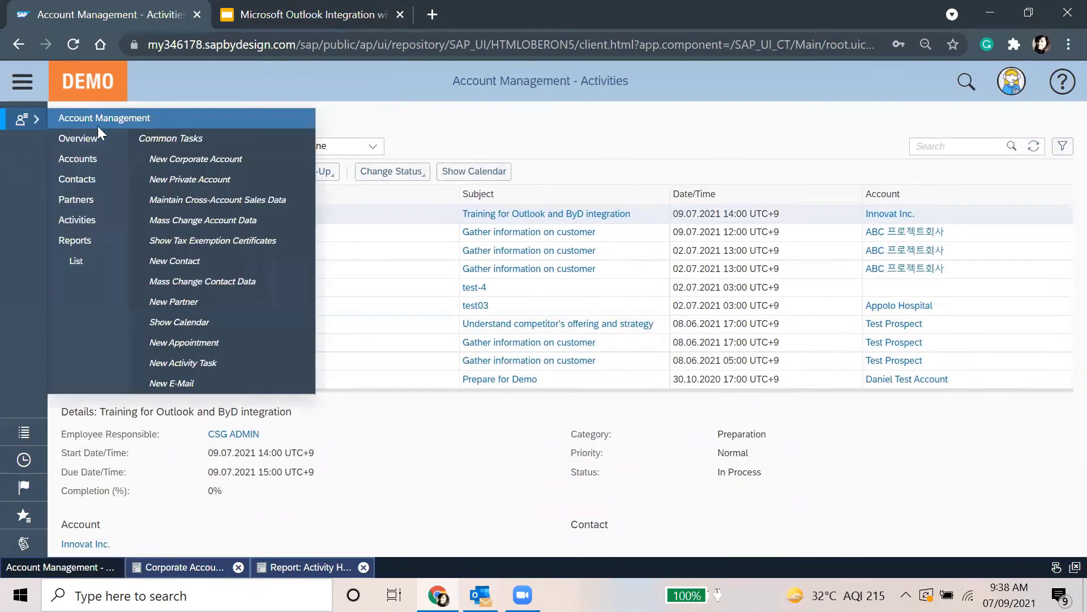
click(89, 155)
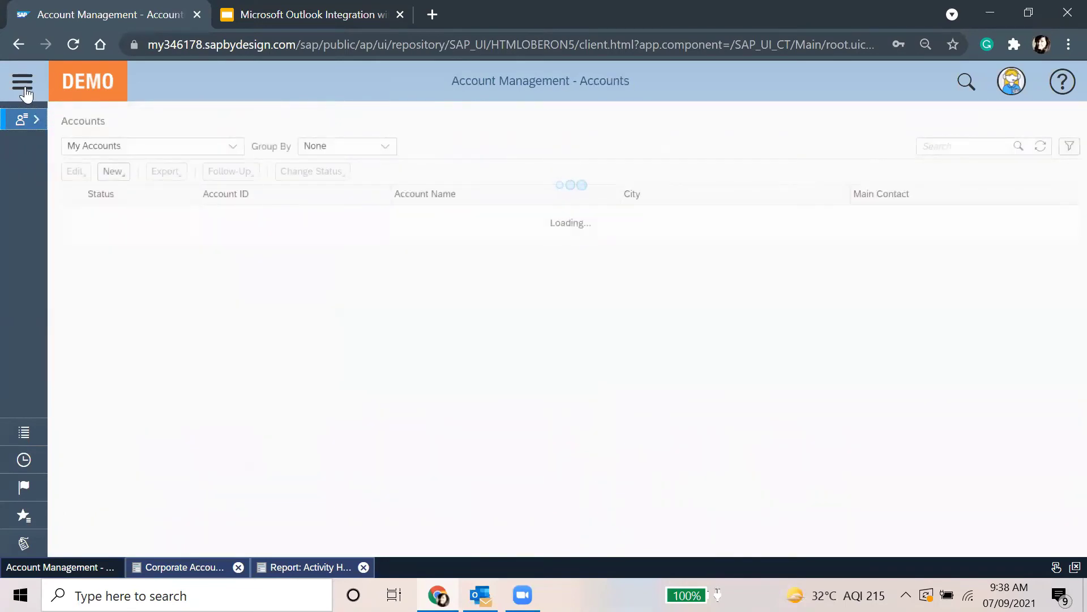
click(232, 146)
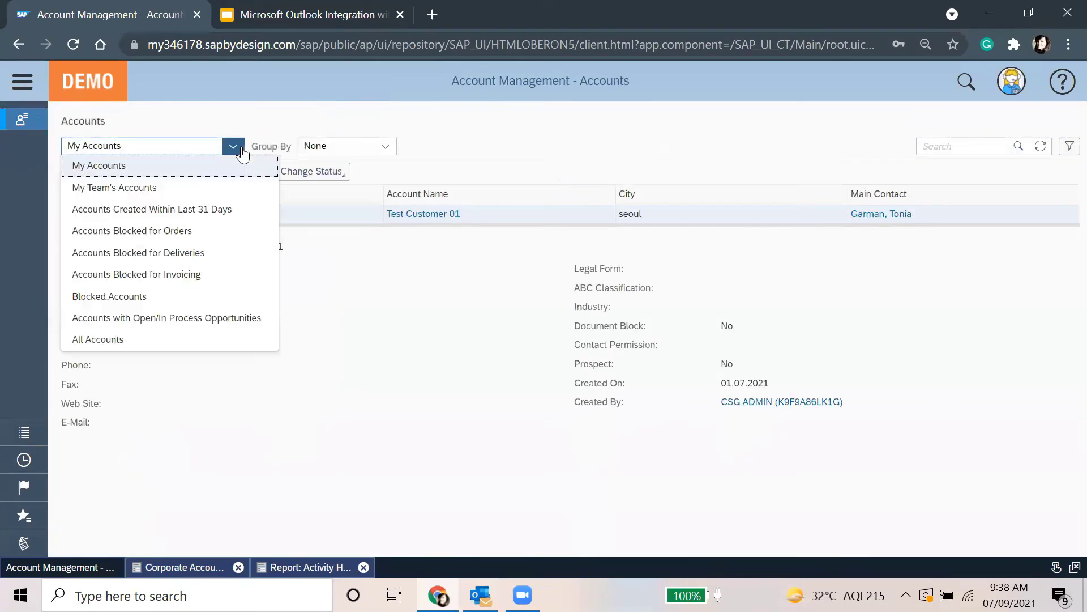
click(134, 346)
click(954, 147)
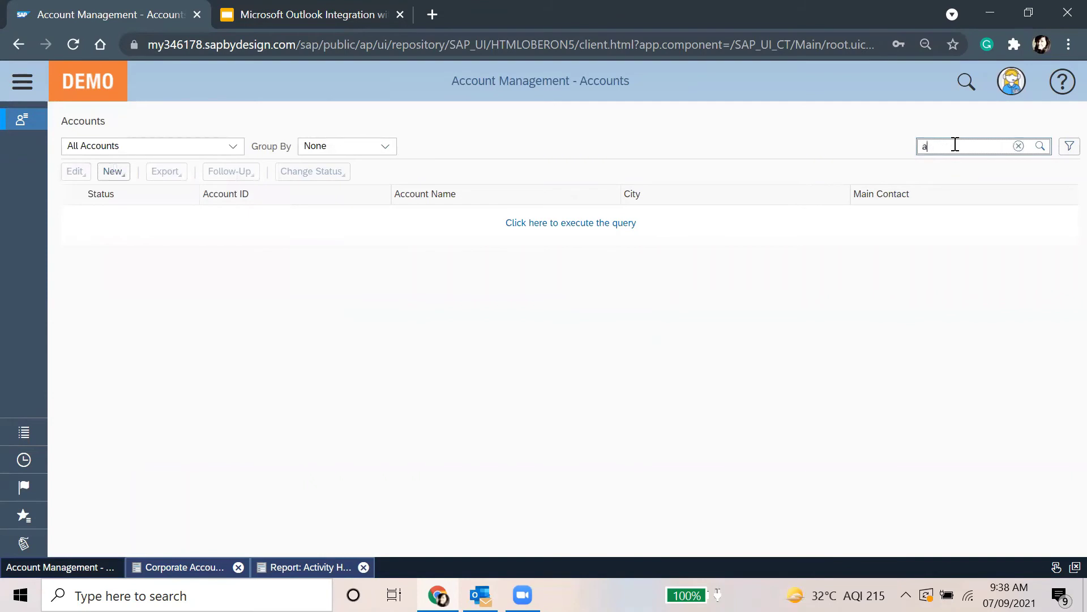
text(appolo*)
key(Return)
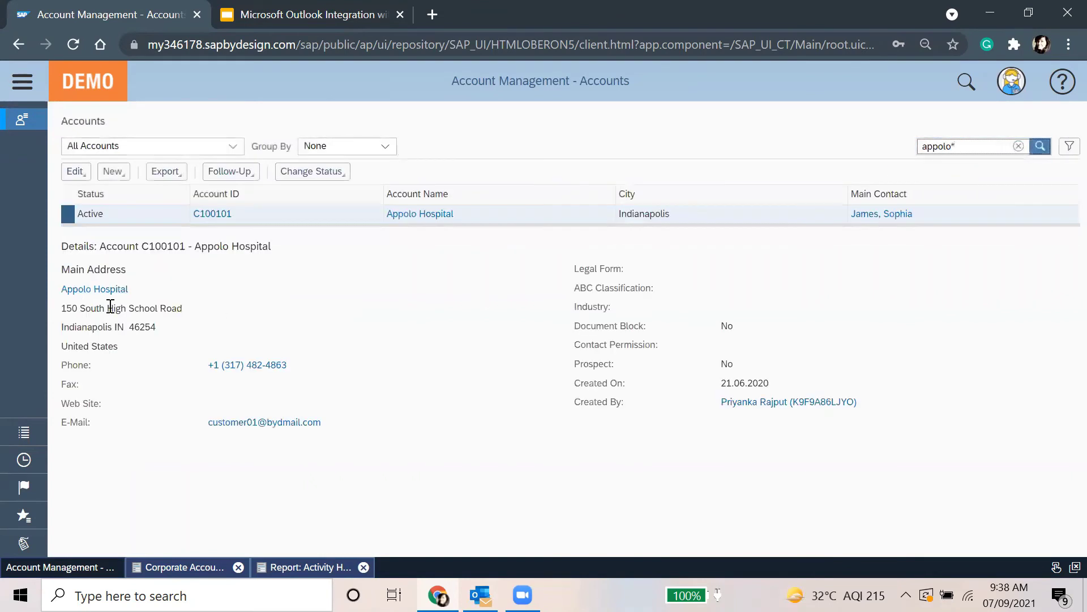
Open the Appolo Hospital (C100101) general data, then switch to its account overview
click(75, 171)
click(81, 193)
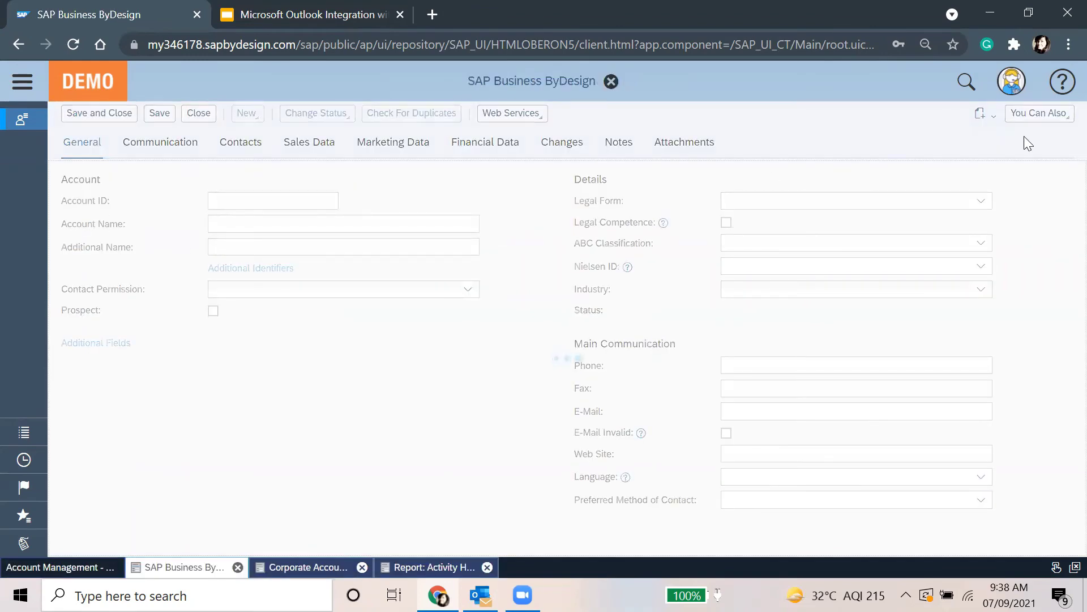
click(1052, 142)
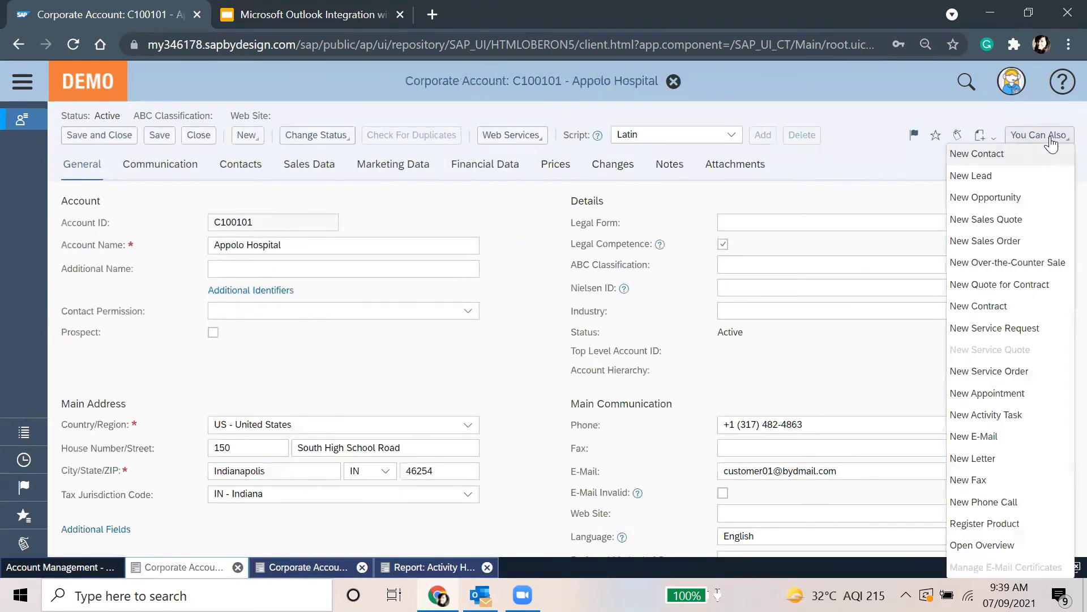
click(1037, 544)
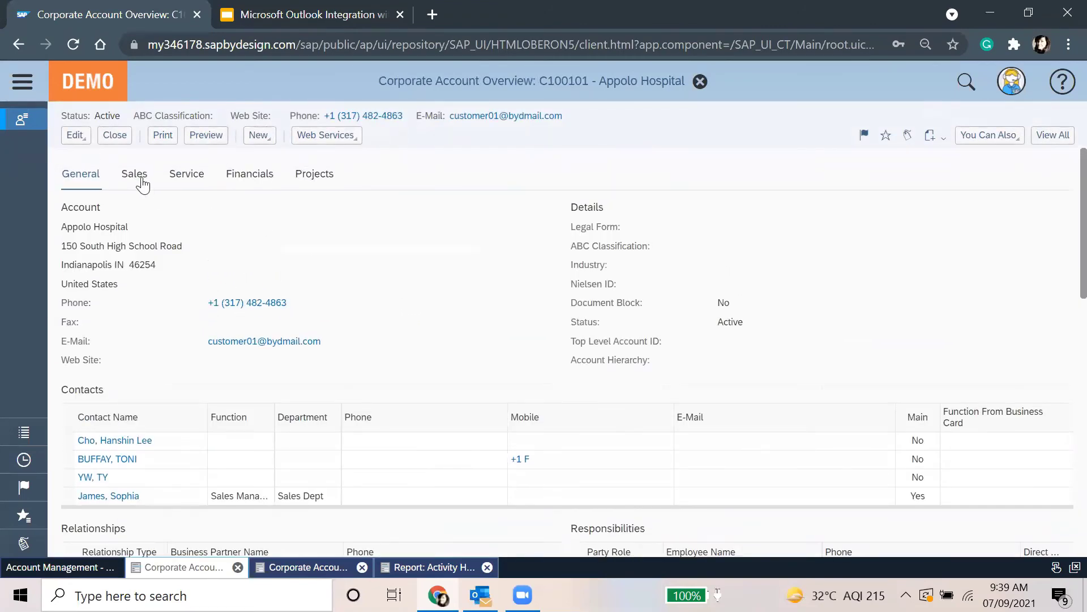
On the Sales tab, set the Activities filter to All Activities and load the list
click(141, 180)
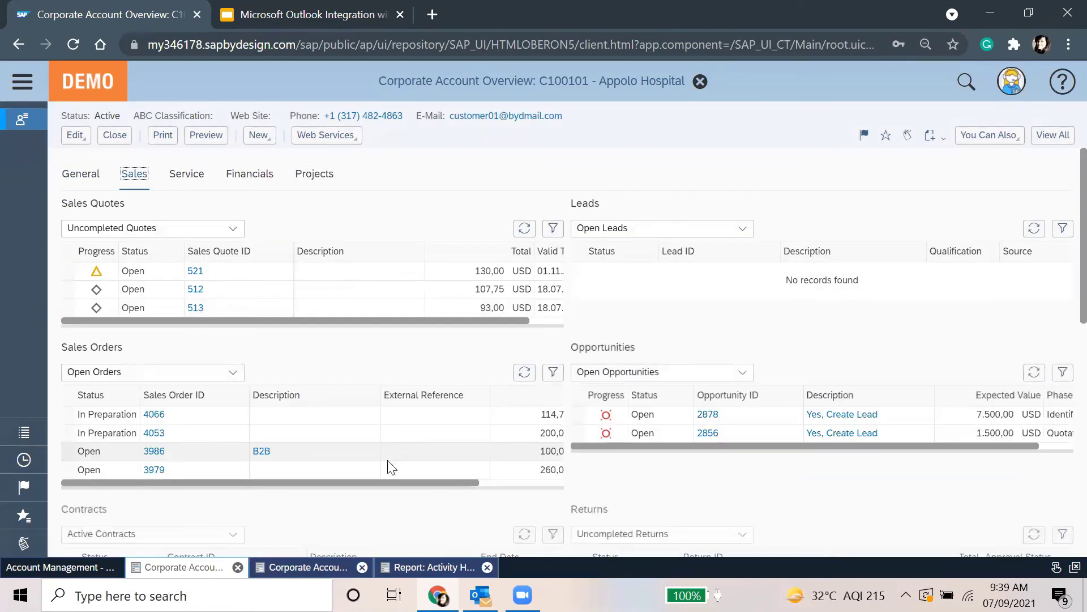
scroll(391, 467, down, 10)
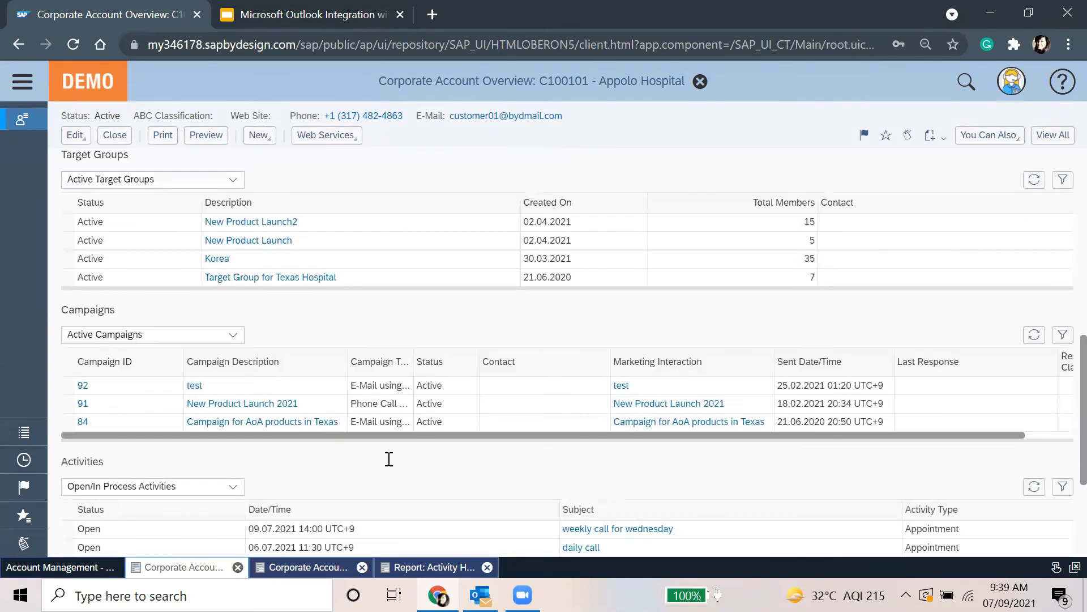
scroll(390, 459, down, 3)
click(233, 292)
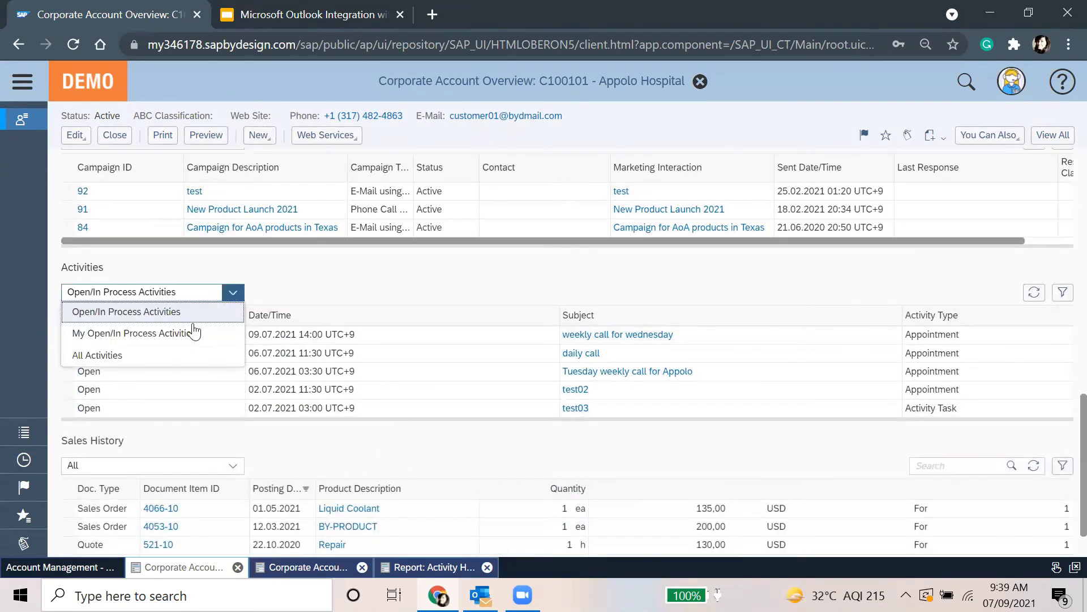
click(165, 354)
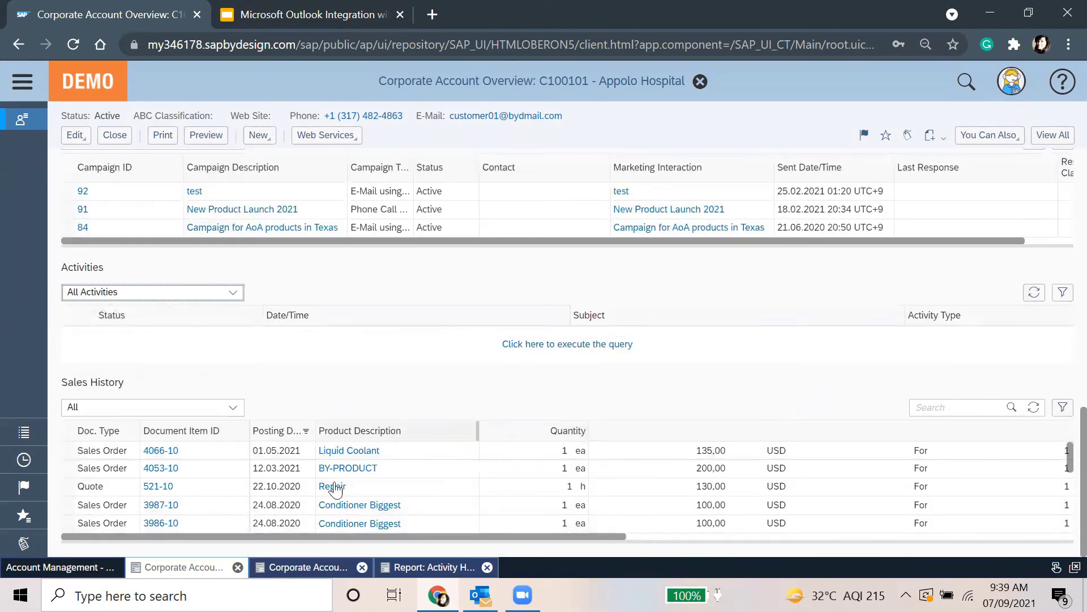
scroll(336, 485, down, 1)
scroll(515, 487, up, 4)
scroll(510, 472, down, 3)
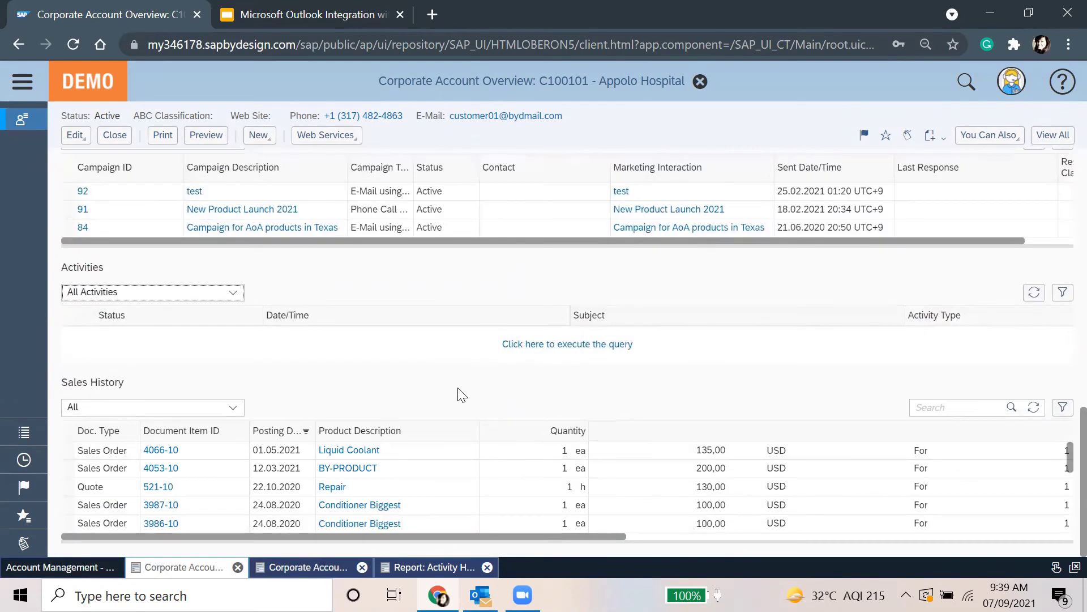
scroll(430, 386, up, 1)
click(526, 437)
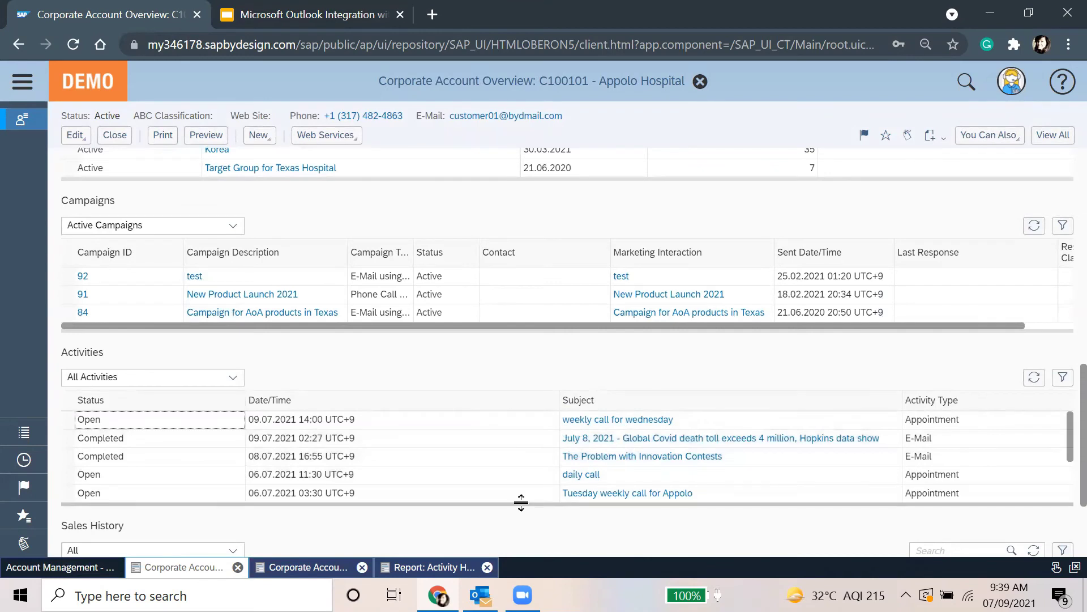
Select each of the five Appolo Hospital activities, then close the account overview
click(512, 488)
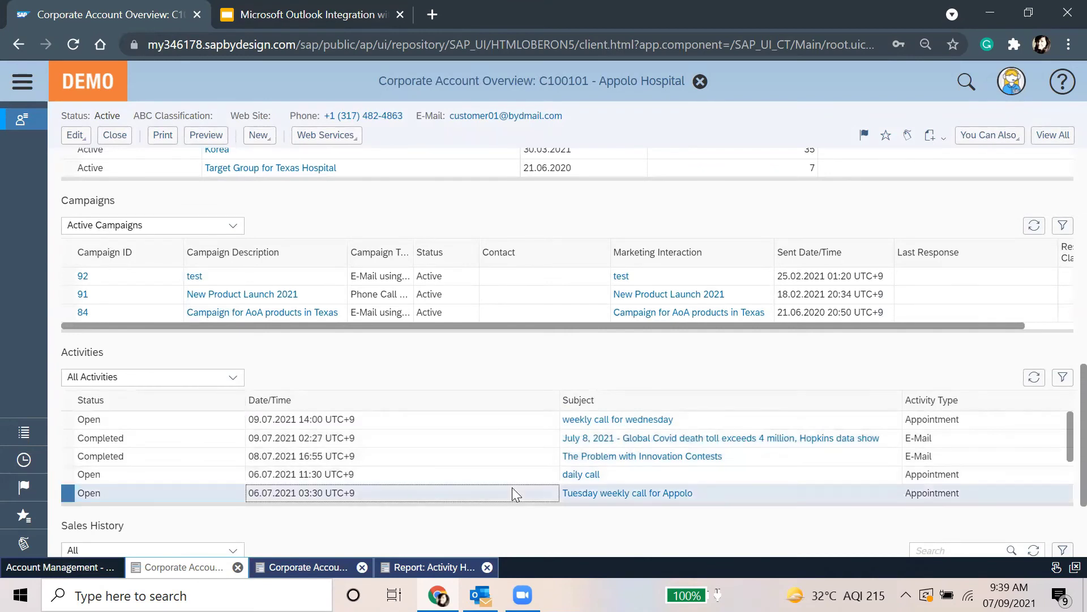
click(516, 476)
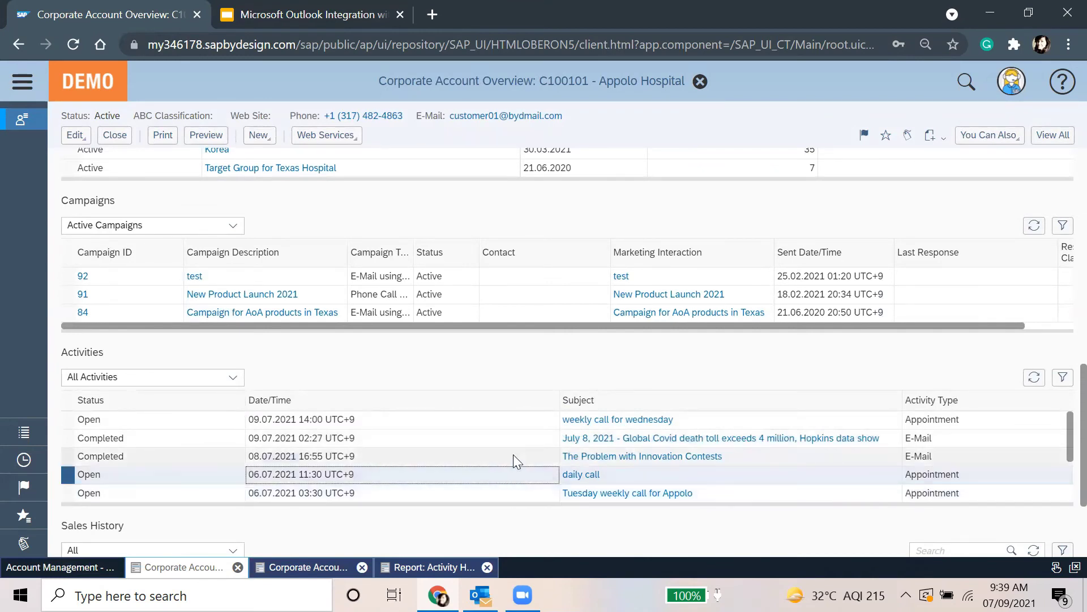
click(513, 454)
click(514, 433)
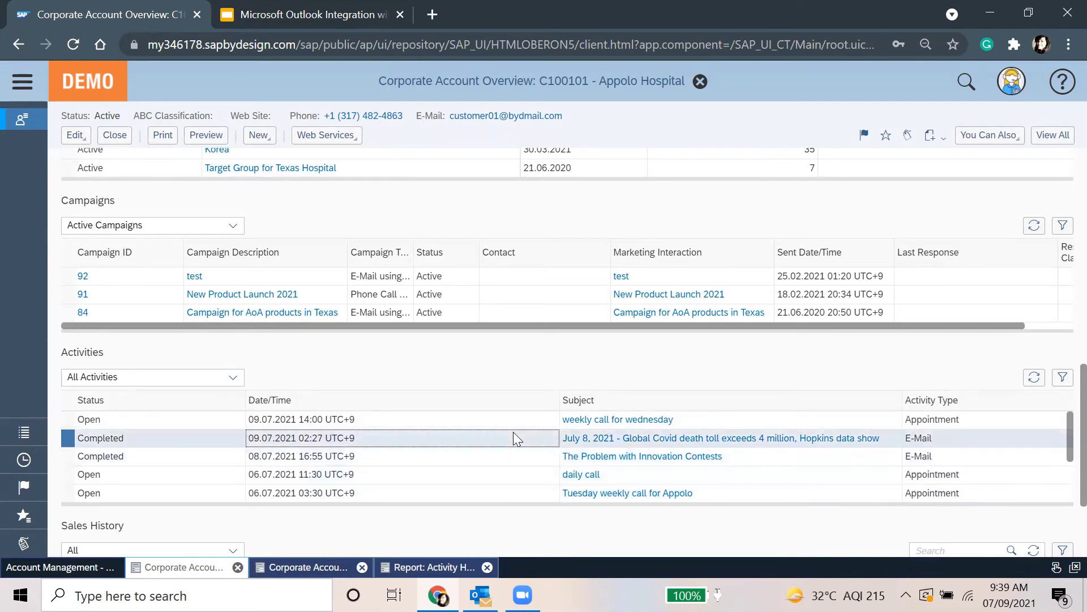
click(515, 425)
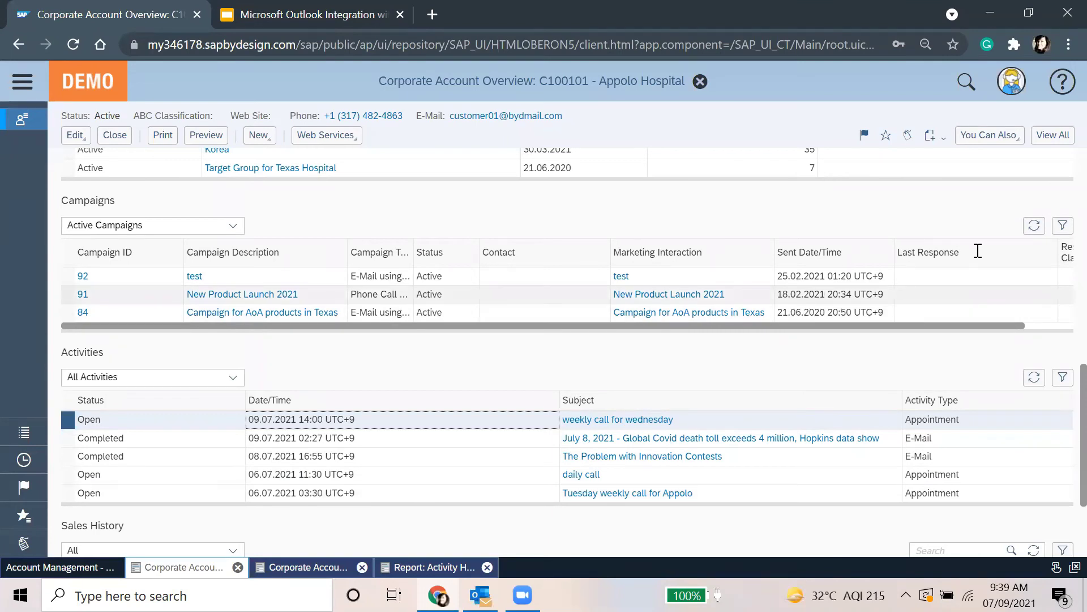
click(989, 135)
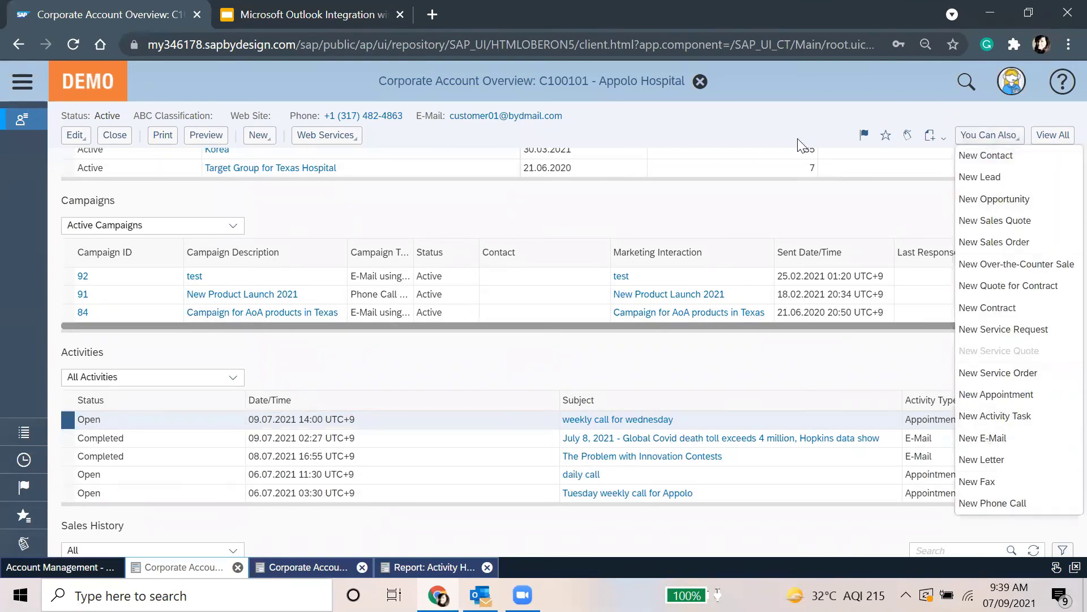
click(701, 81)
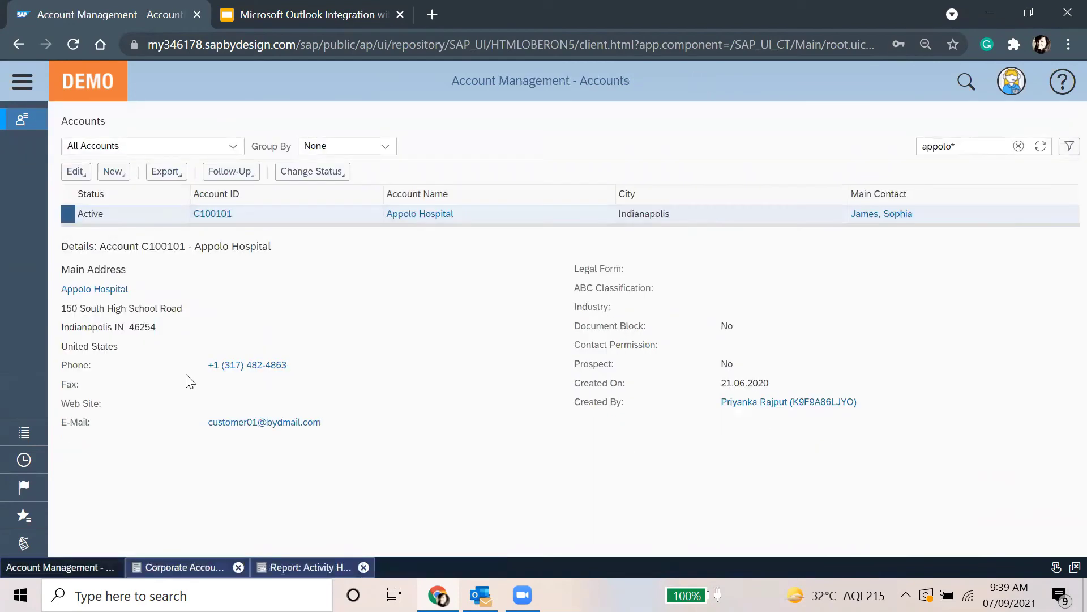
Show the 'Create Service Requests from E-Mails' slide in Google Slides, then return to Outlook Tasks
key(ctrl+Tab)
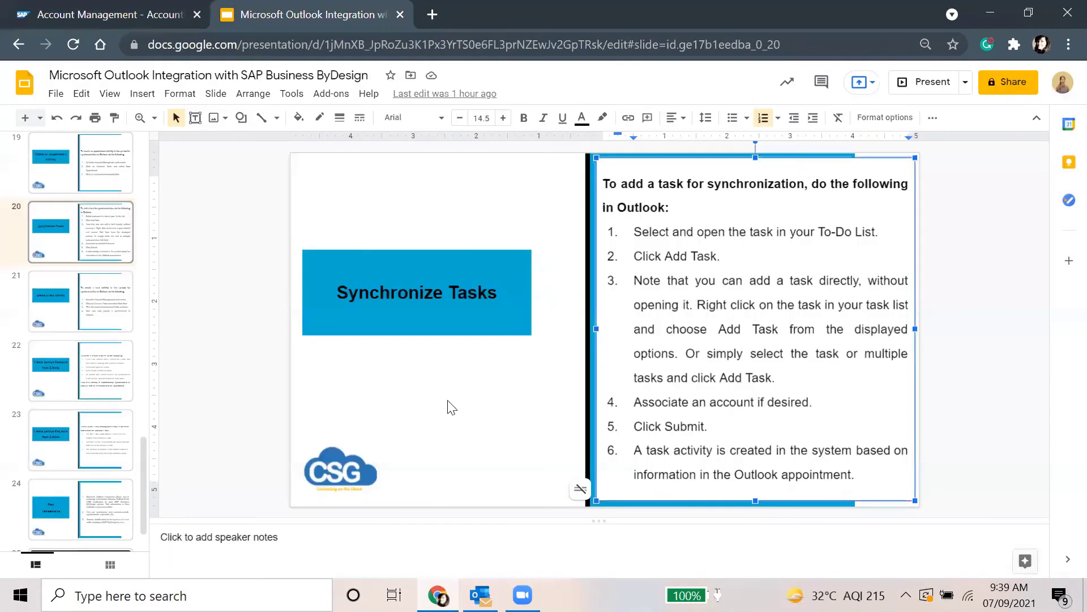
click(79, 506)
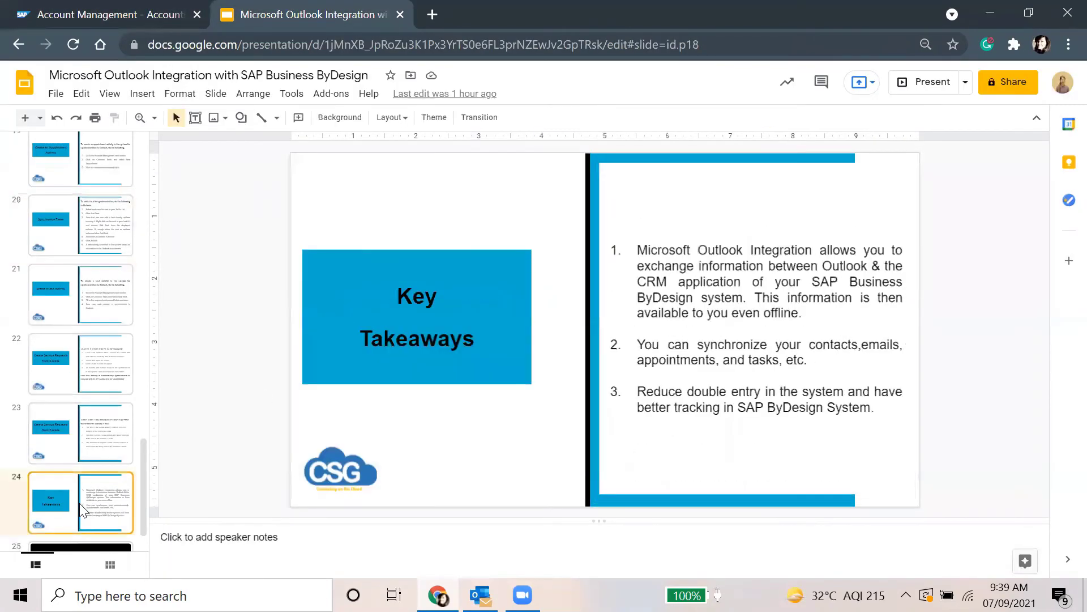
click(86, 416)
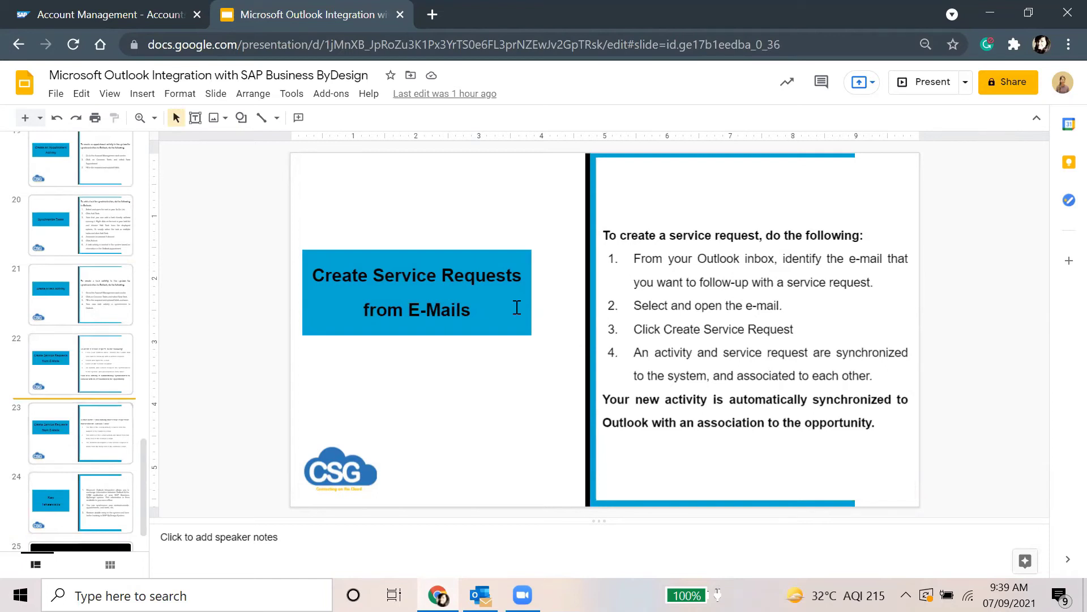
click(517, 307)
click(486, 392)
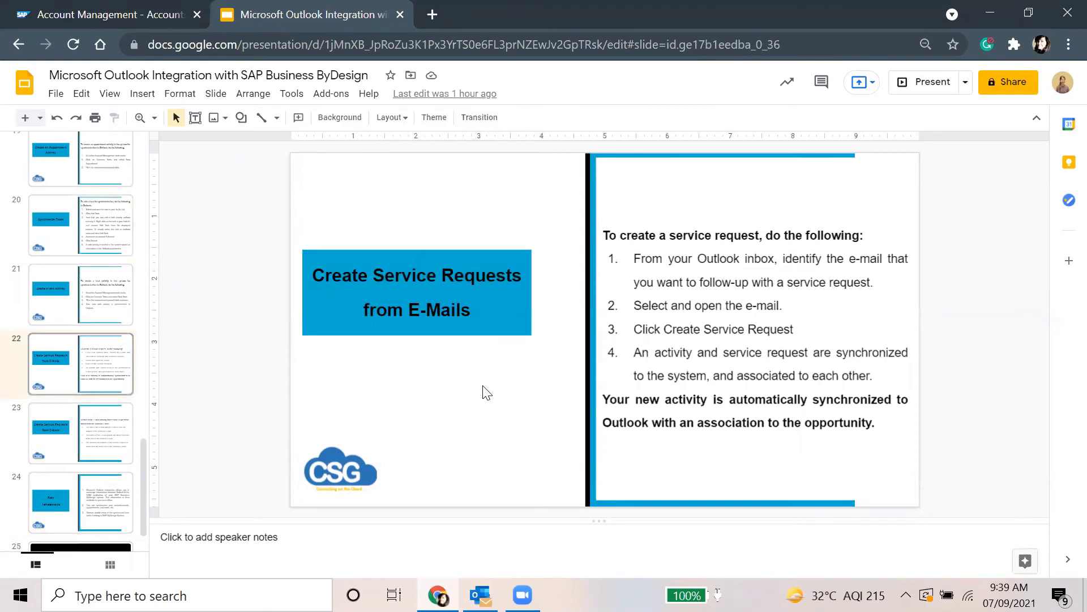
click(488, 311)
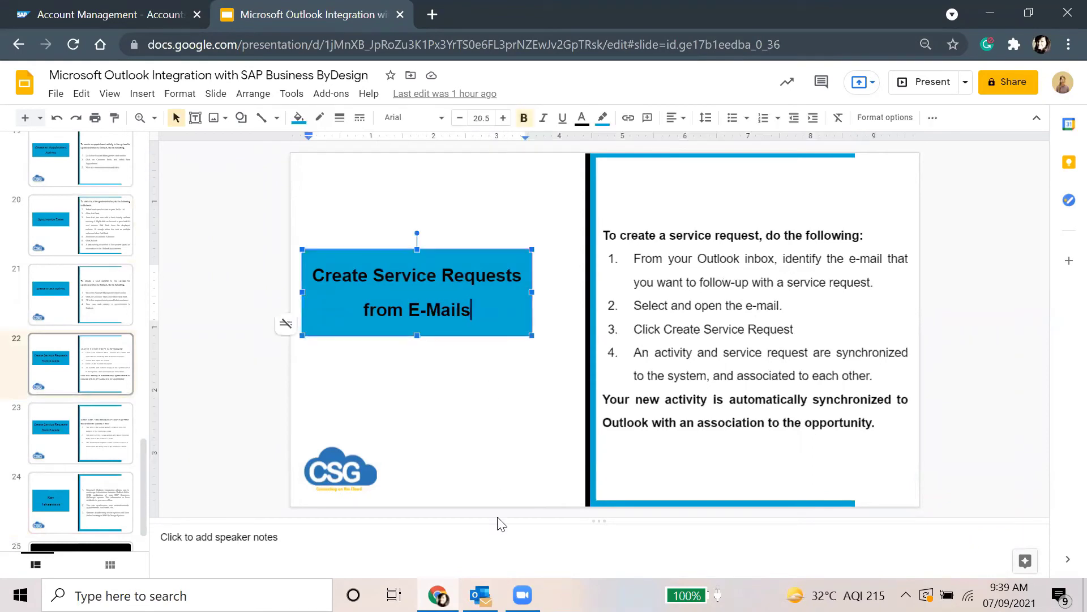
click(480, 594)
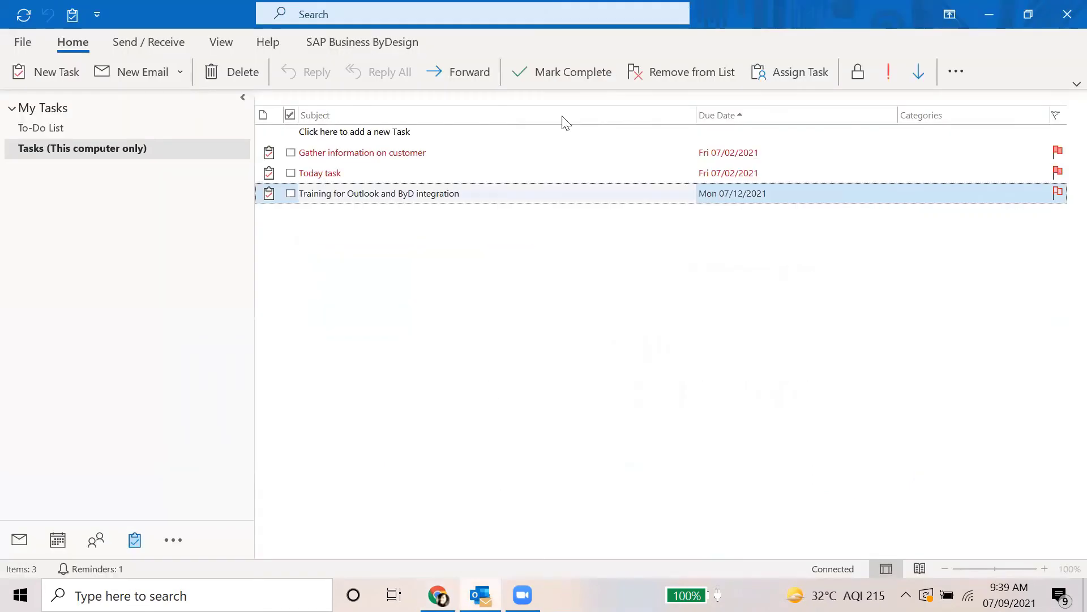
Go to the Outlook inbox and open the 'Fiscal year 2019 closed' notification e-mail
click(18, 546)
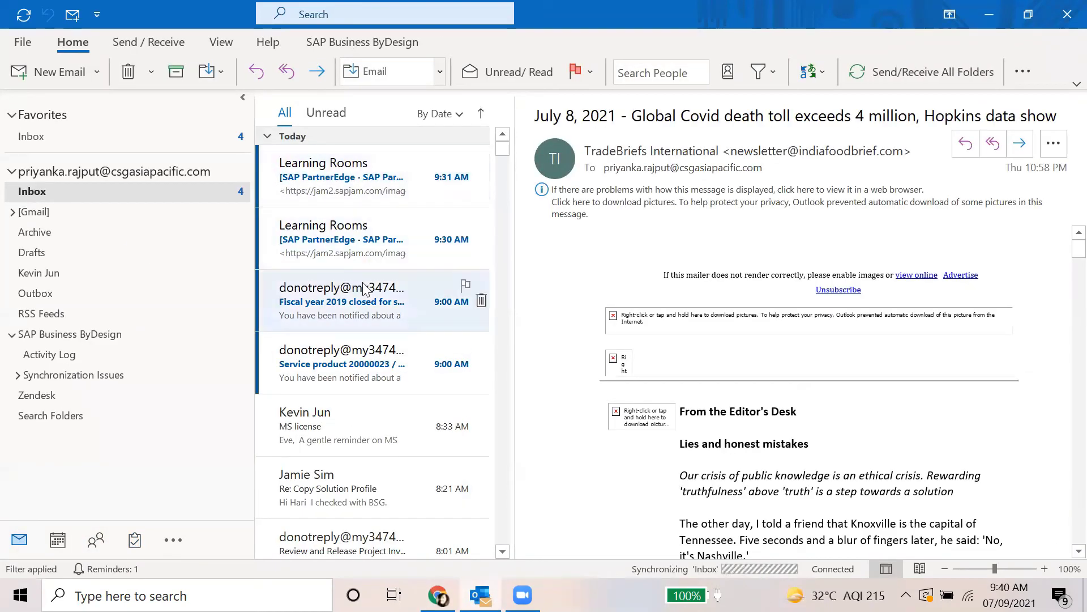
click(364, 290)
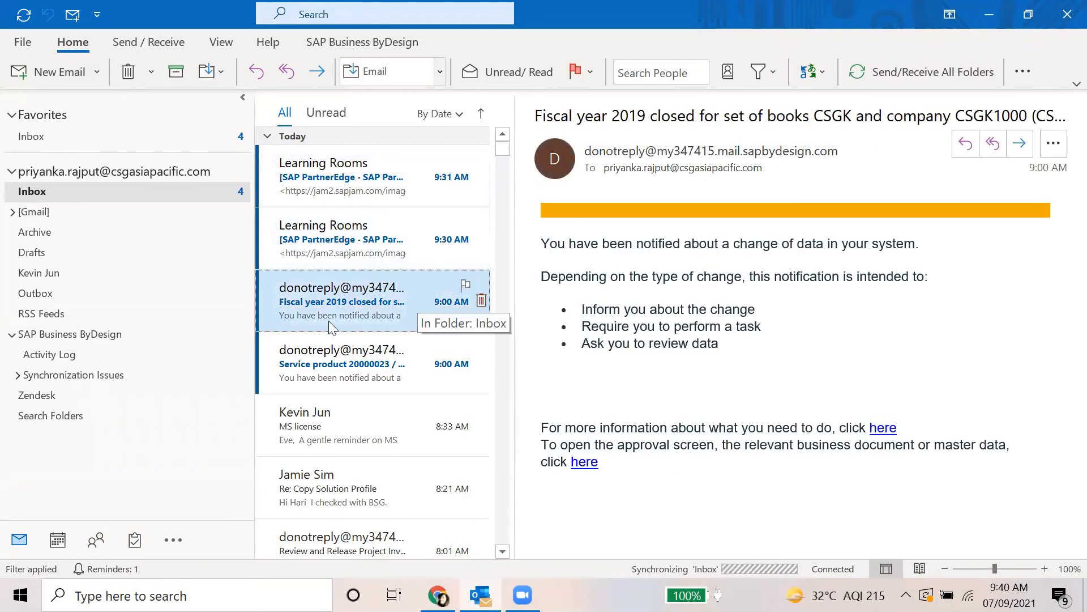
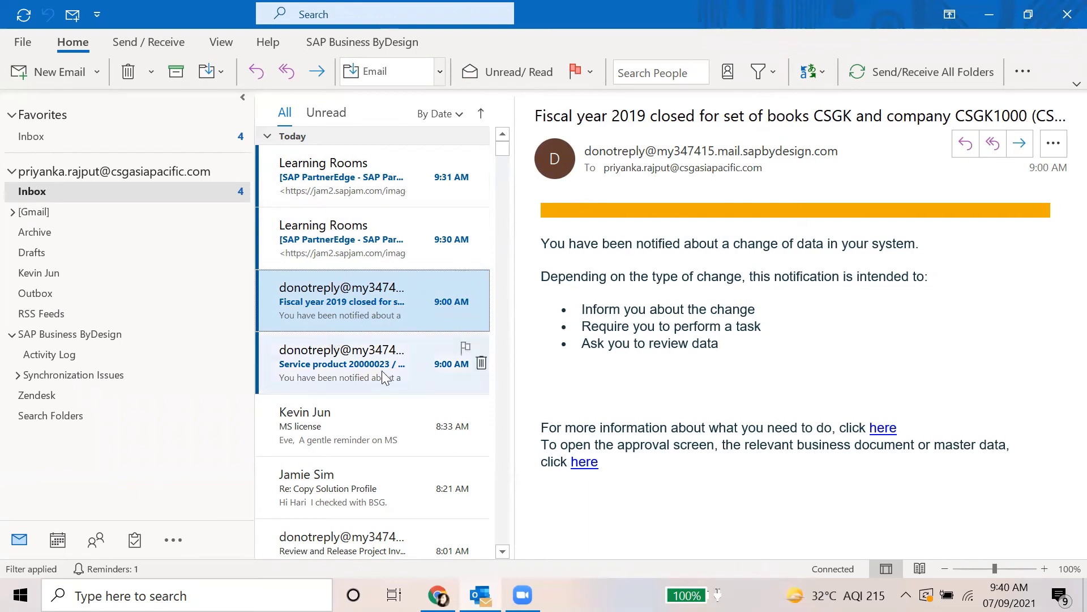
Create a service request from the 'Fiscal year 2019 closed' e-mail and confirm it
right_click(374, 302)
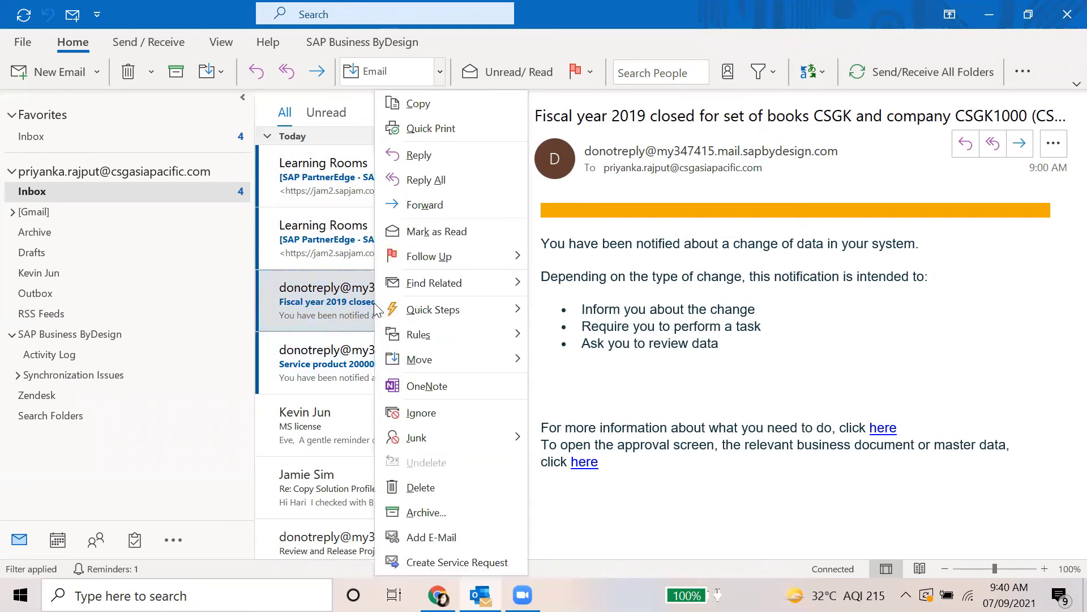
click(490, 563)
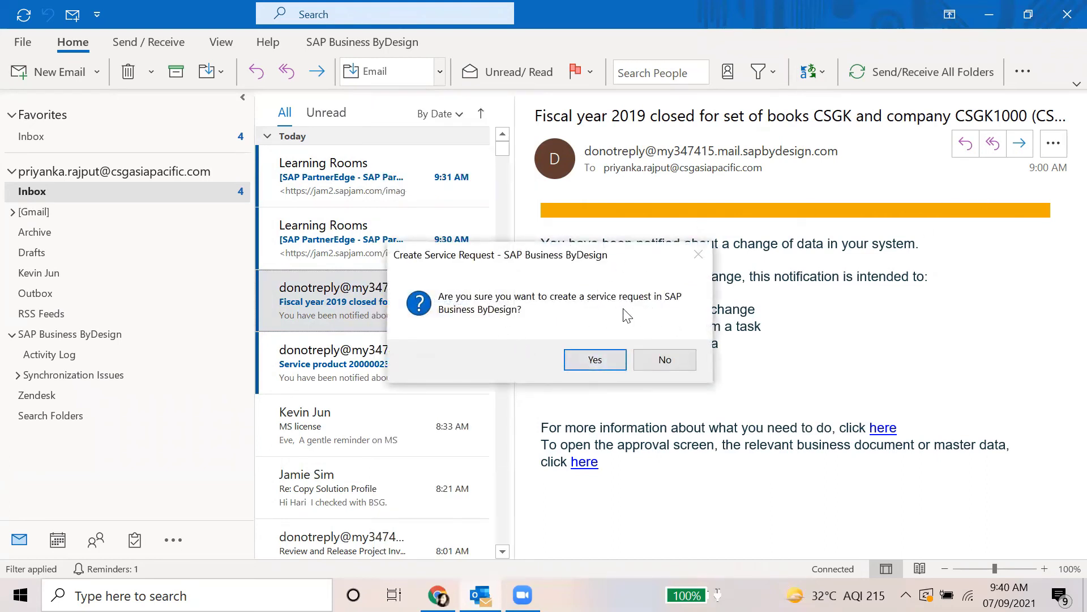
click(606, 365)
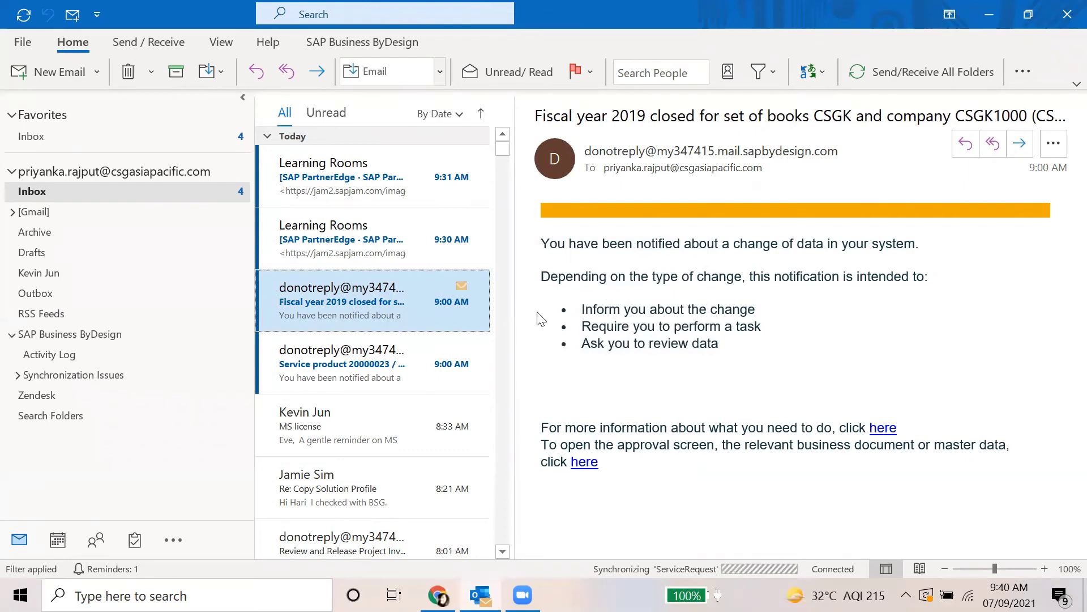
In SAP, search the navigation for 'service r' and open the Service Requests page
click(437, 595)
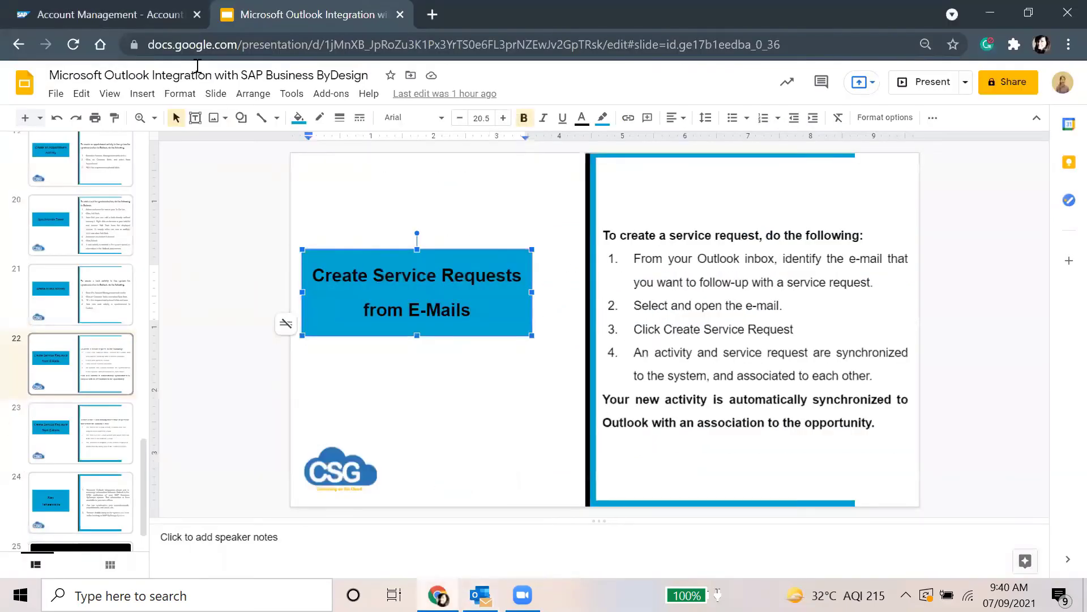
click(130, 7)
click(22, 80)
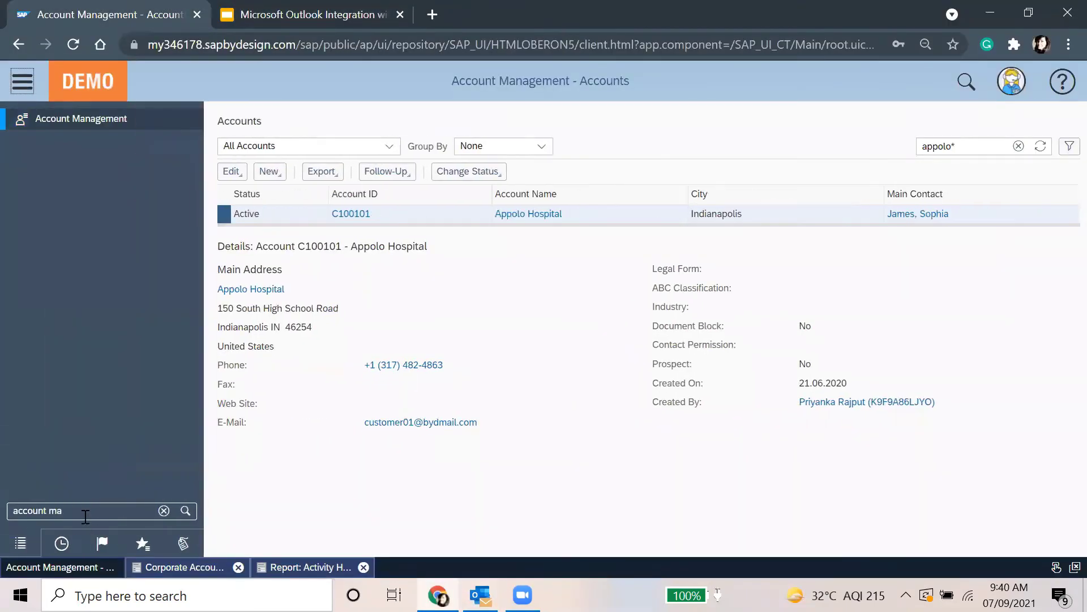
text(ser)
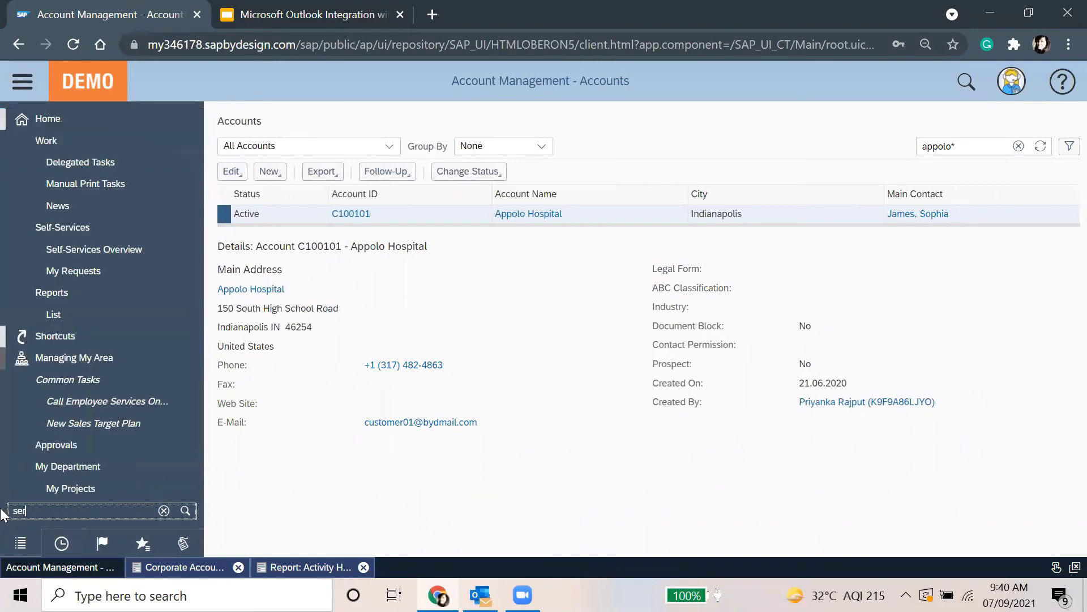
text(vice requ)
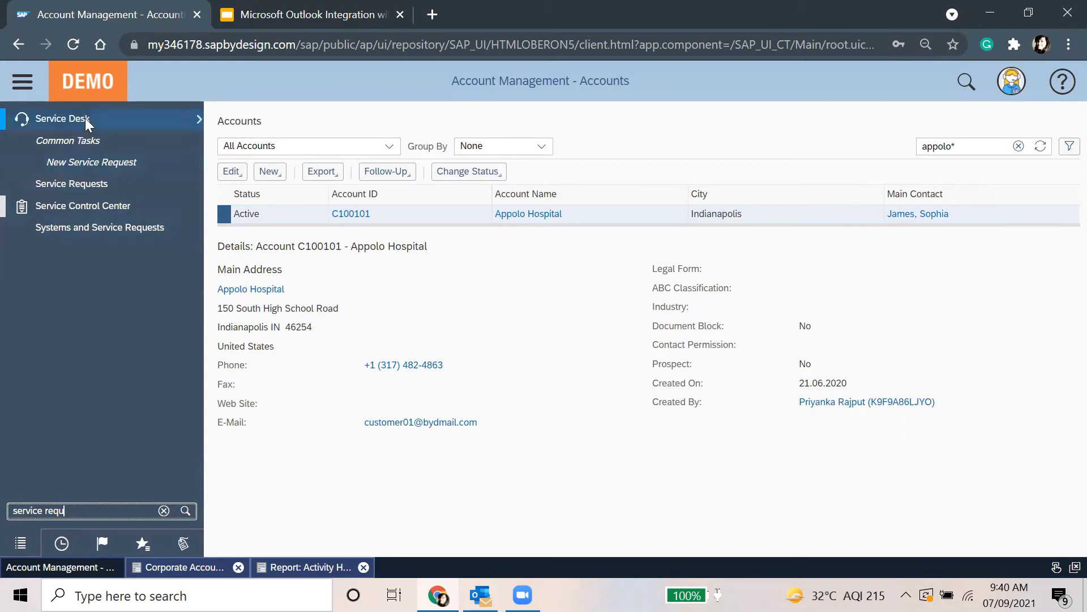
mouse_move(87, 122)
click(254, 138)
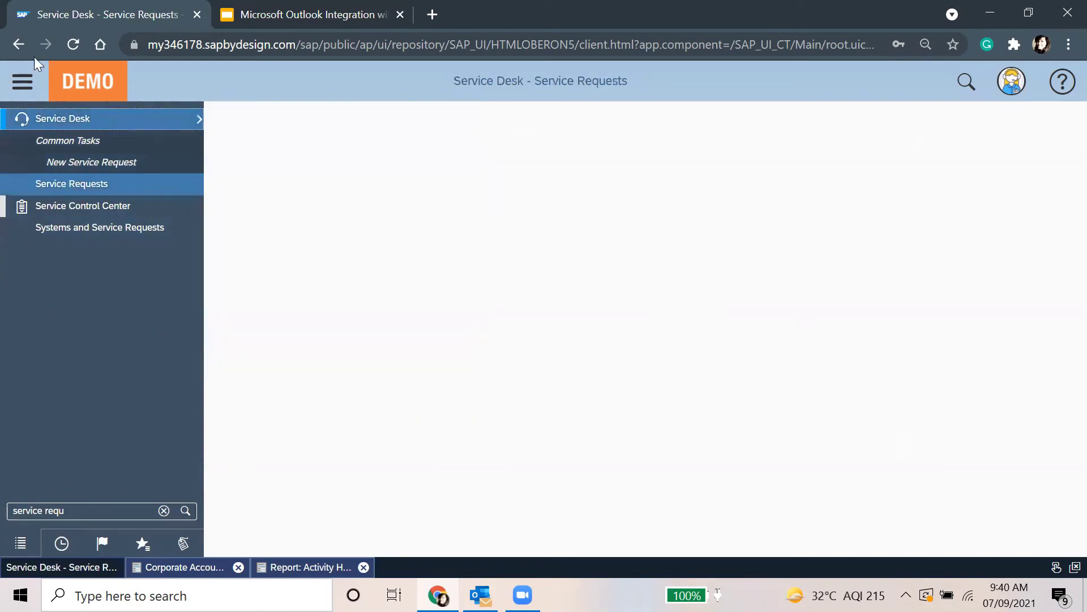
Show and refresh All Service Requests, then return to Outlook
click(21, 83)
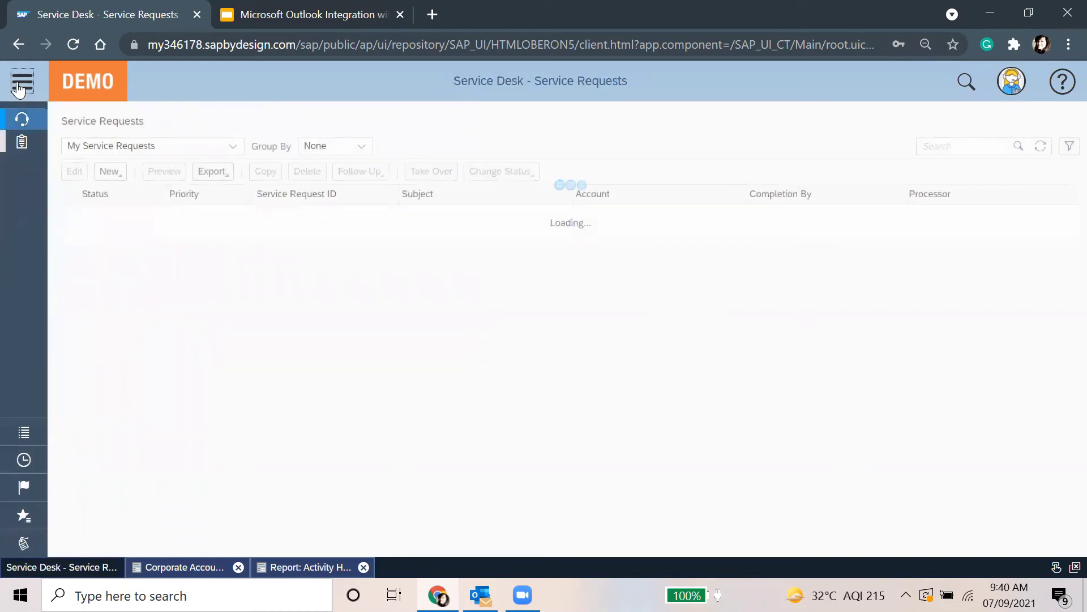
click(233, 146)
click(138, 275)
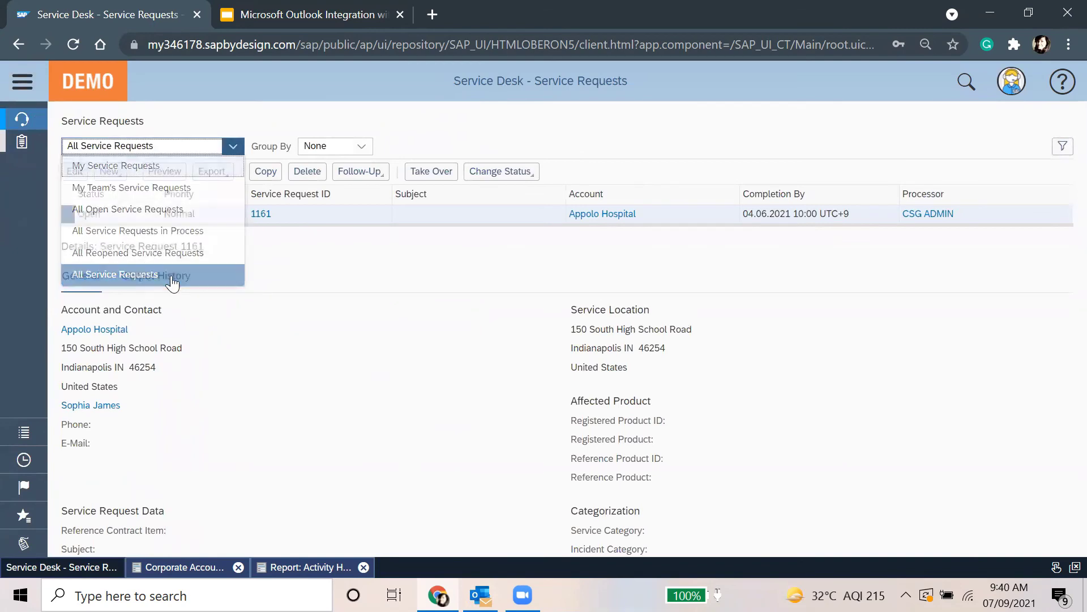
click(524, 242)
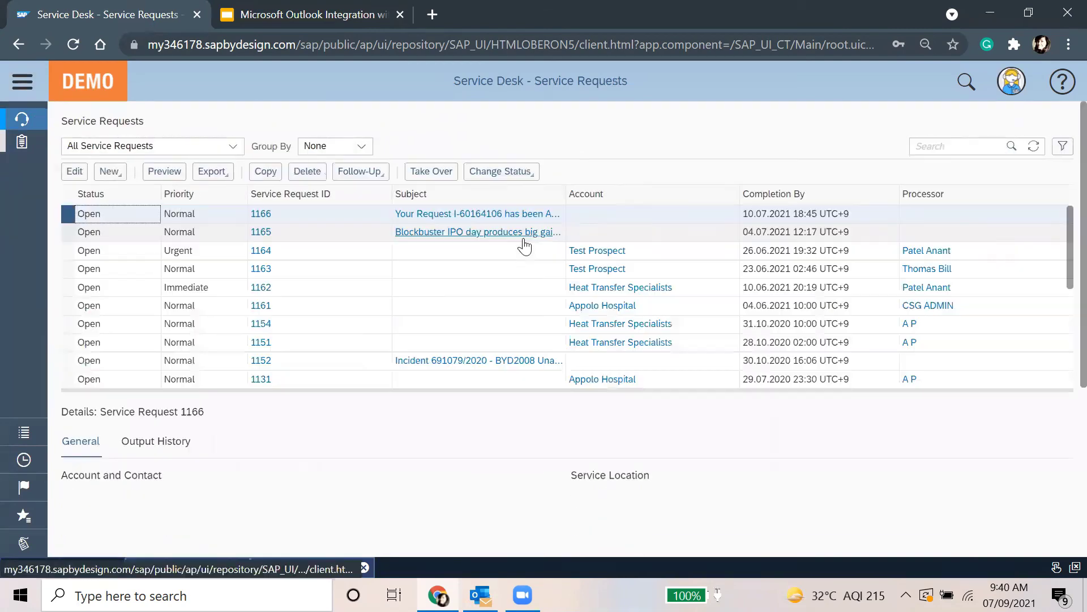
click(1033, 147)
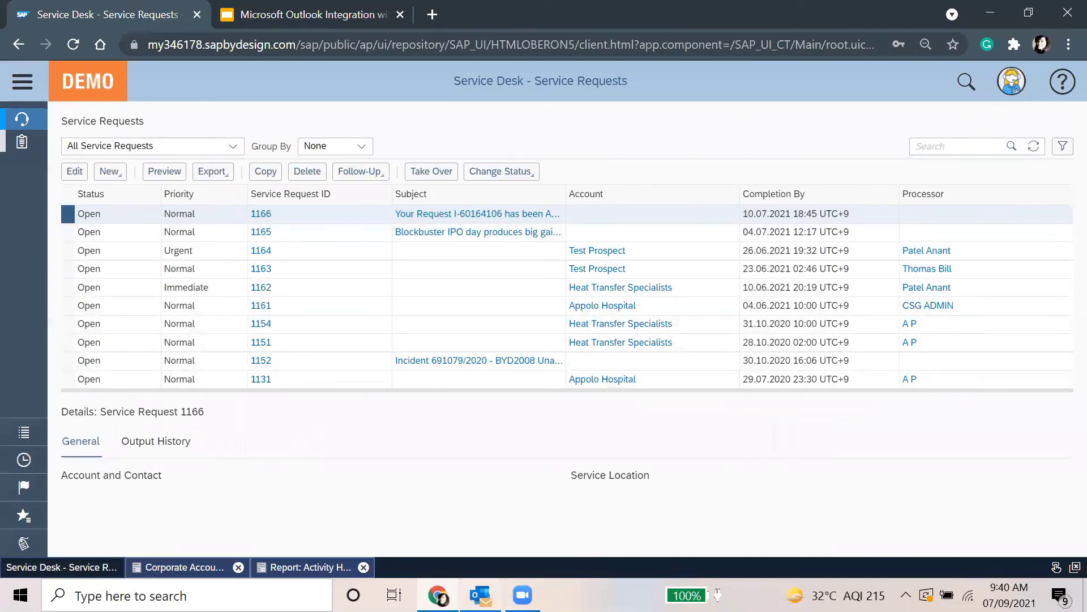
click(480, 596)
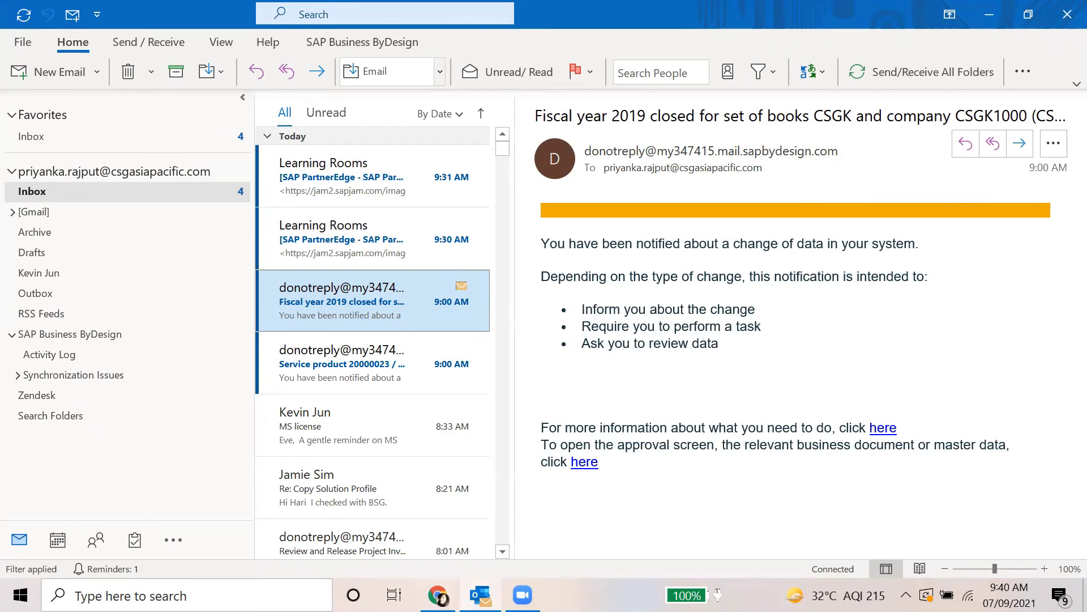
Refresh the SAP service request list, then run Send/Receive All Folders in Outlook
click(481, 596)
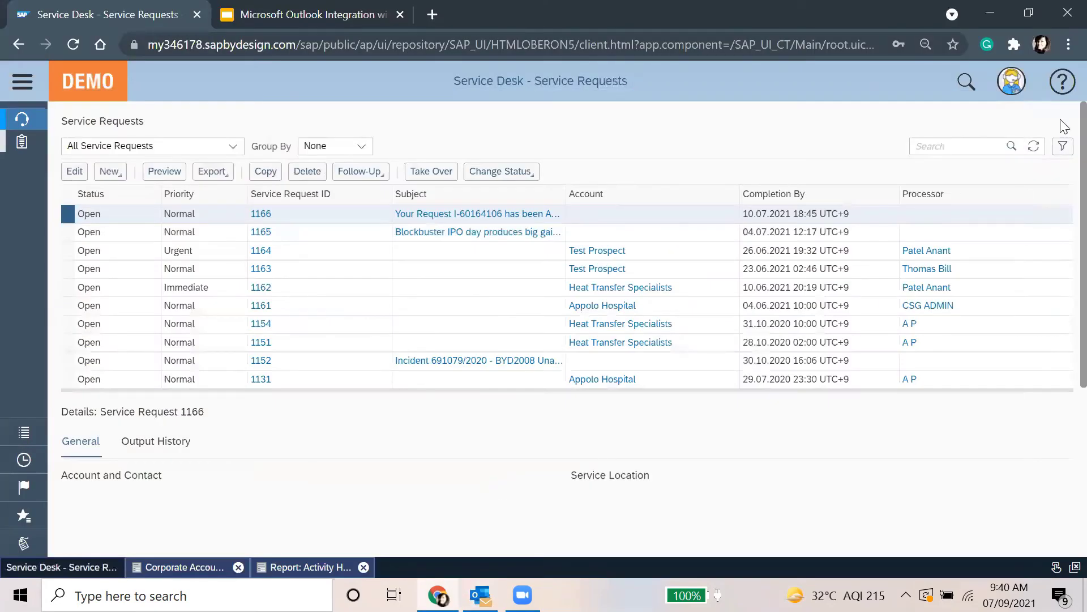
click(1034, 148)
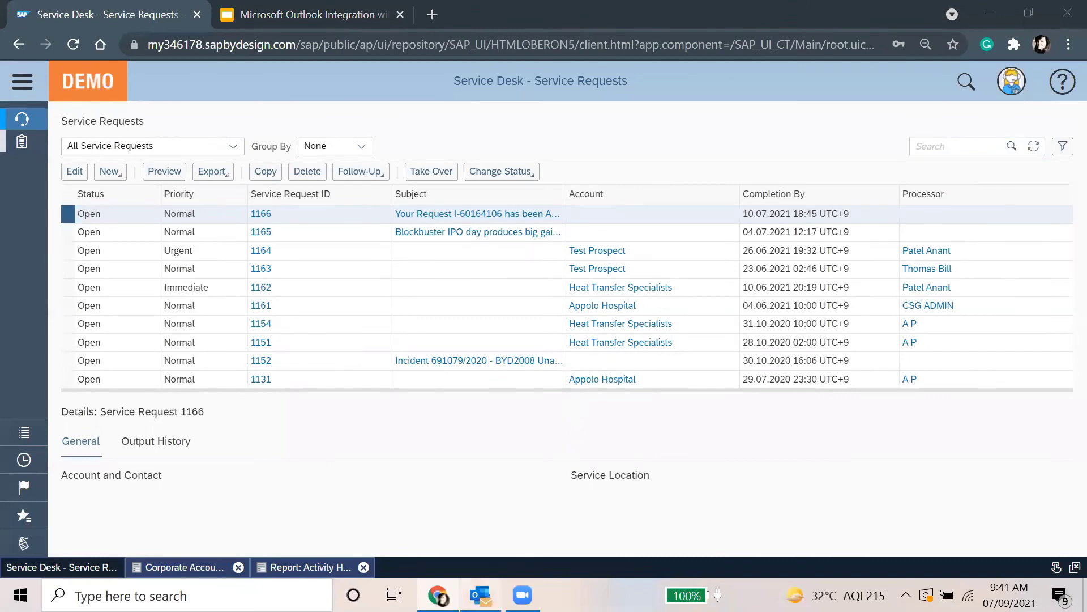
click(480, 595)
click(149, 42)
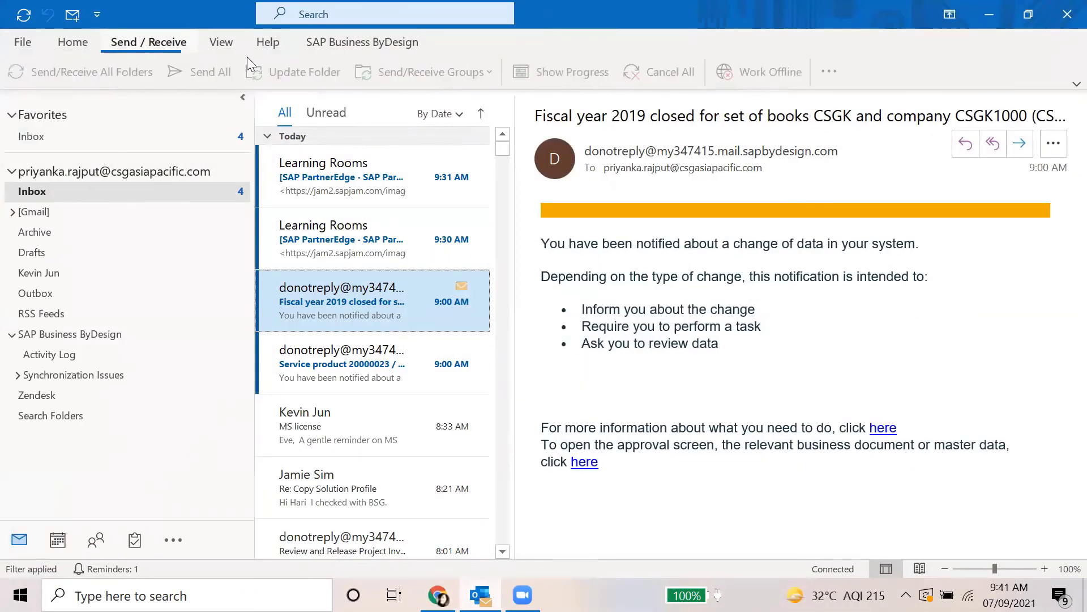
click(85, 72)
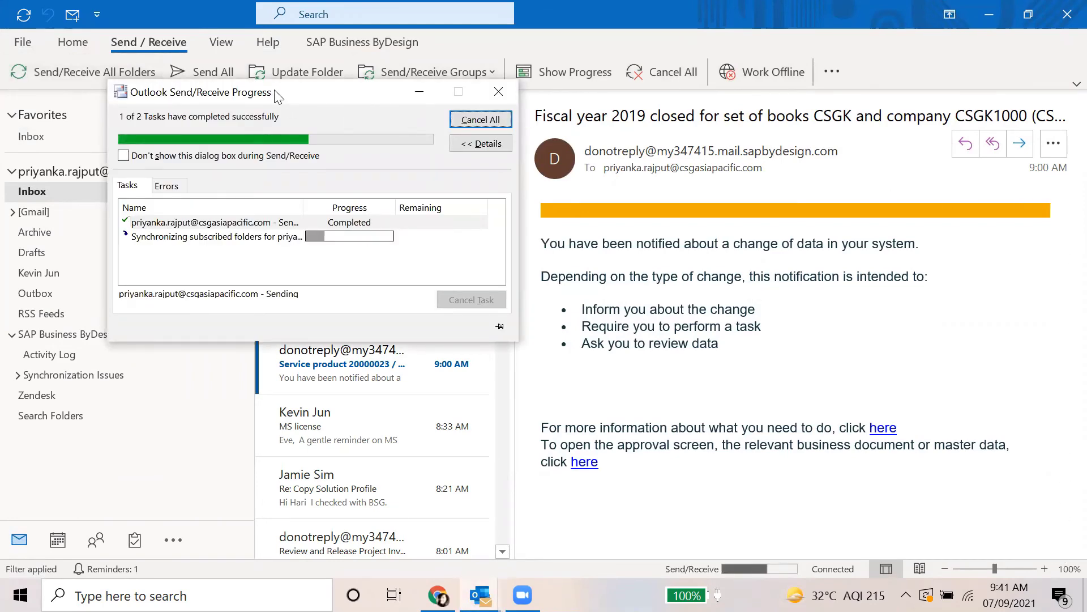
drag(304, 96, 742, 92)
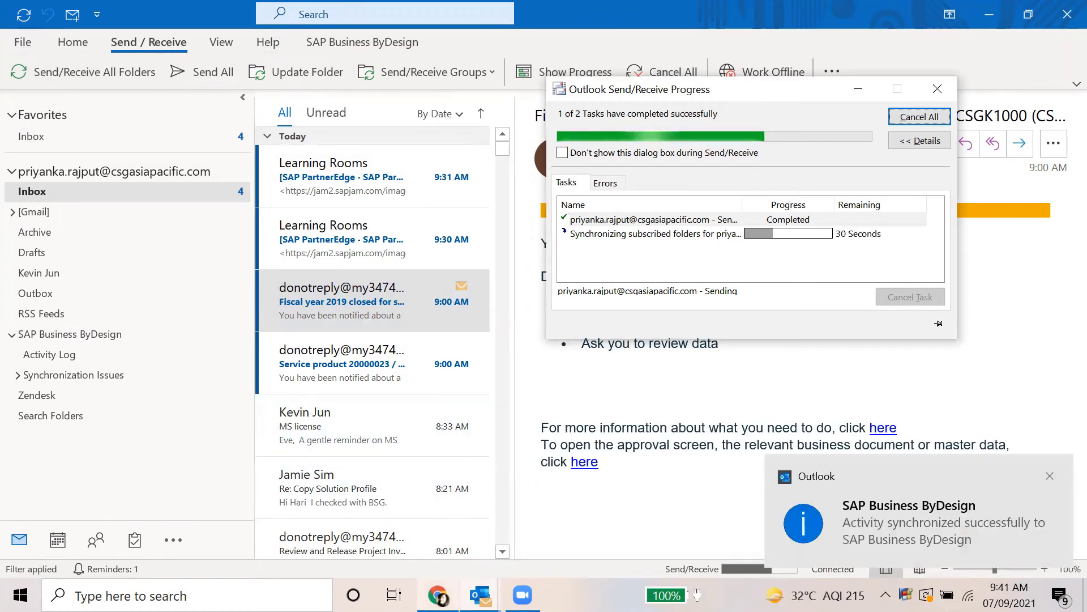
After syncing, refresh the SAP list and select new request 1167
click(453, 581)
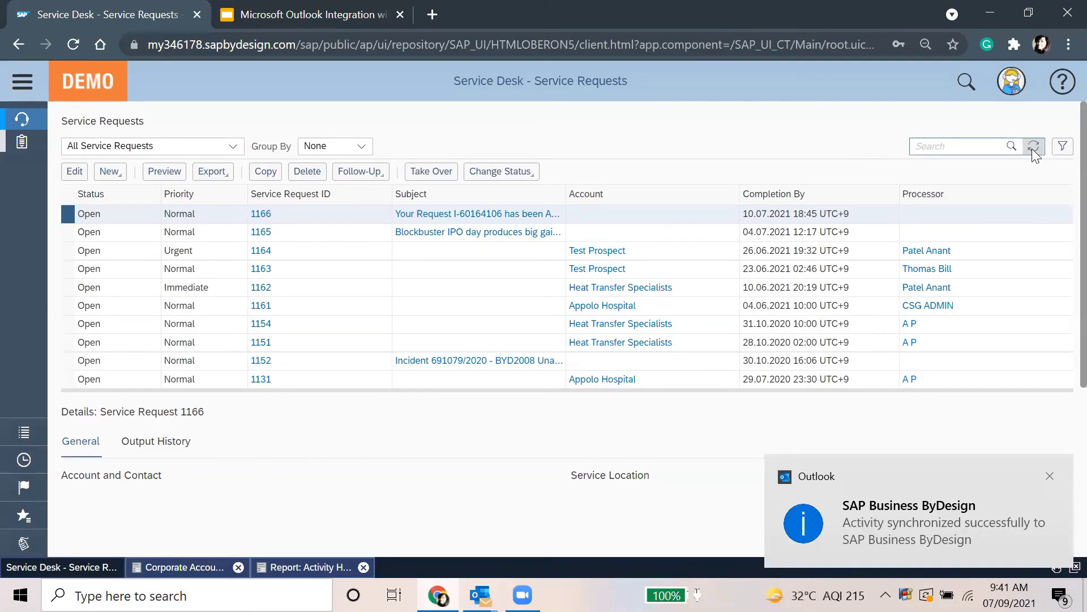
click(1032, 147)
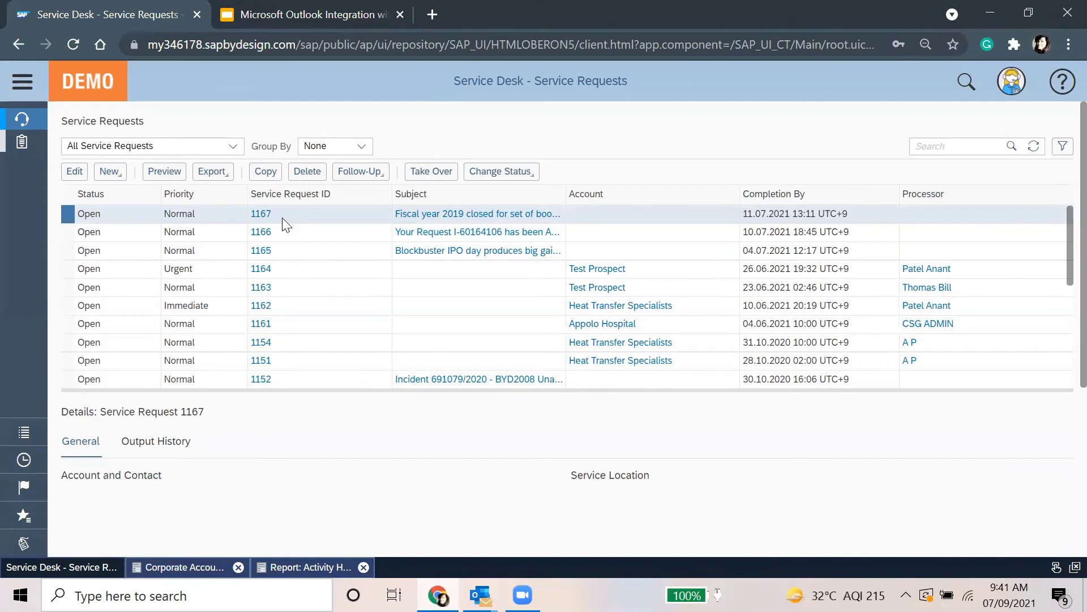
click(649, 214)
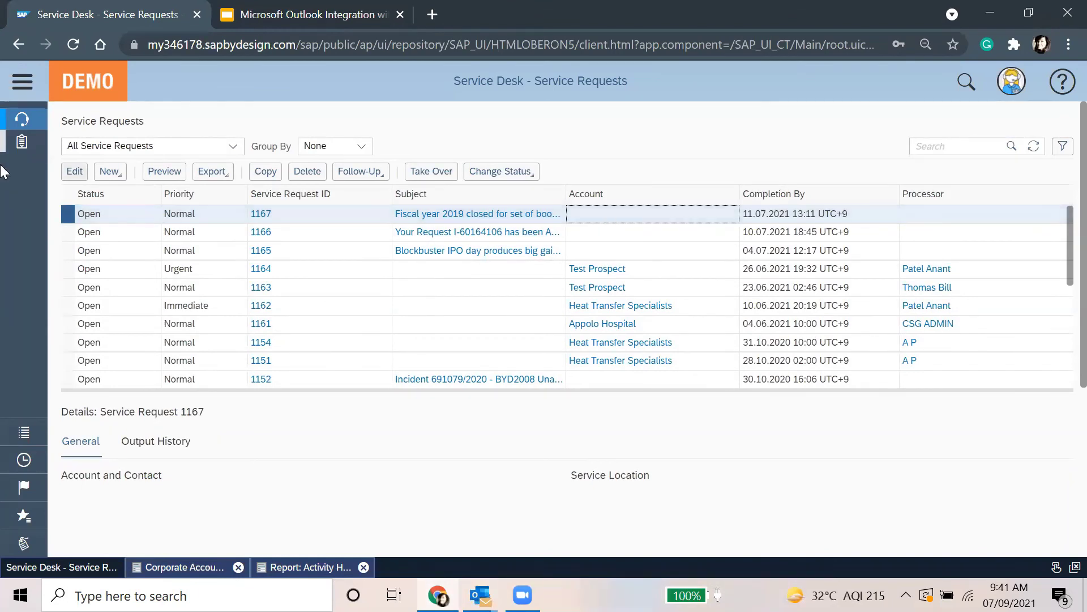
Open request 1167 and set its account to CSG Korea via a csg* search
click(83, 177)
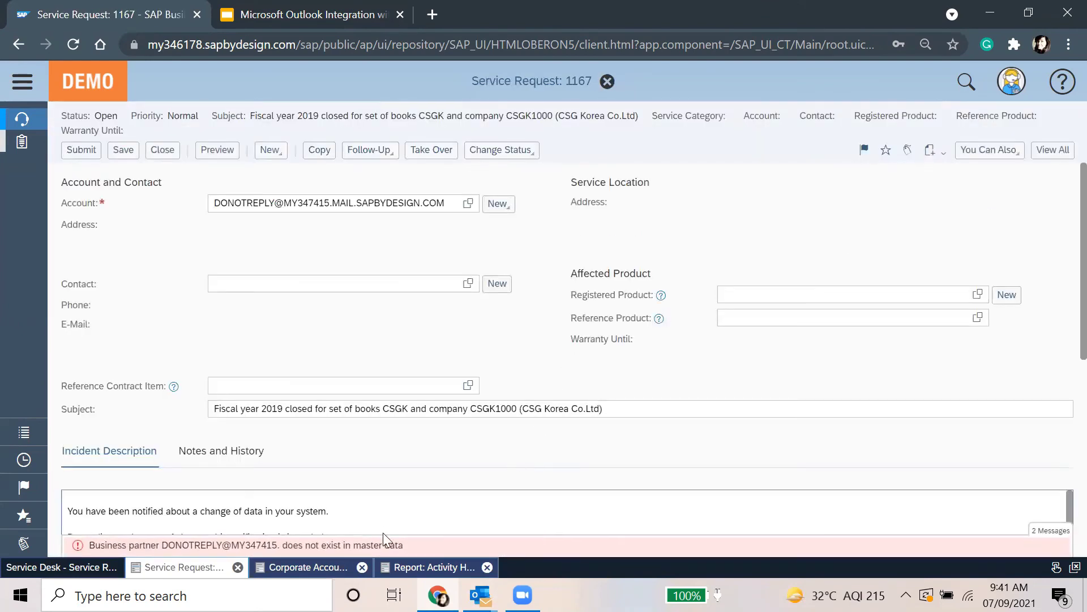
mouse_move(158, 535)
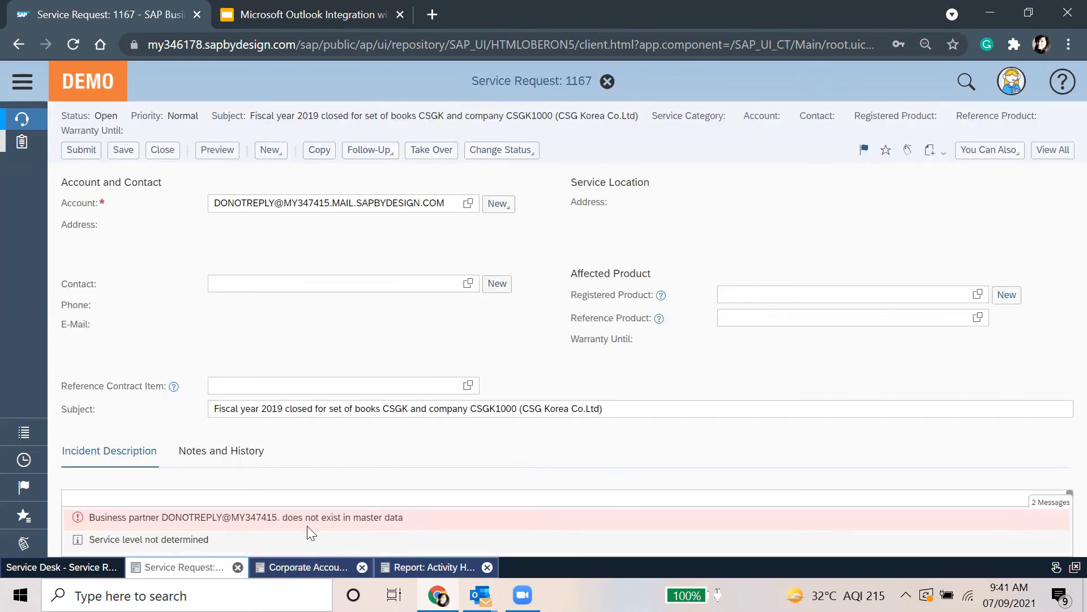
drag(158, 520, 293, 520)
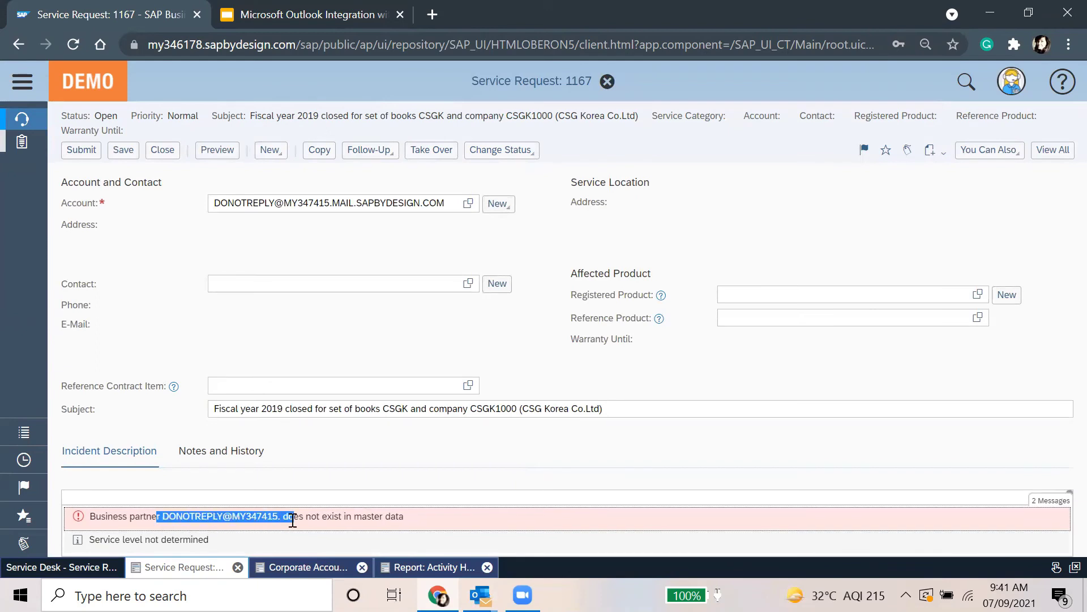
click(380, 526)
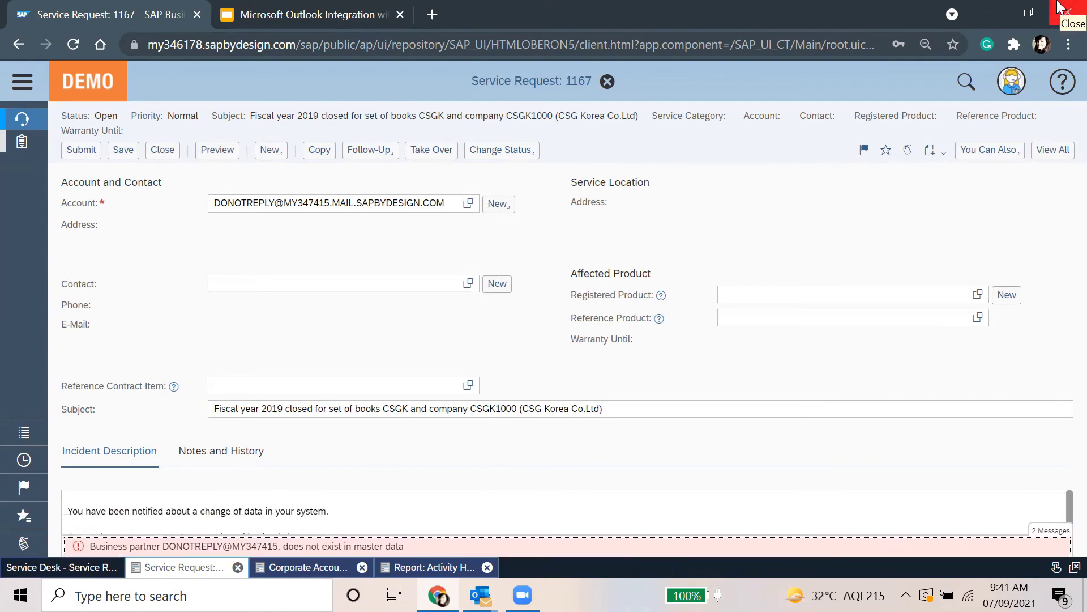
click(468, 204)
triple_click(698, 199)
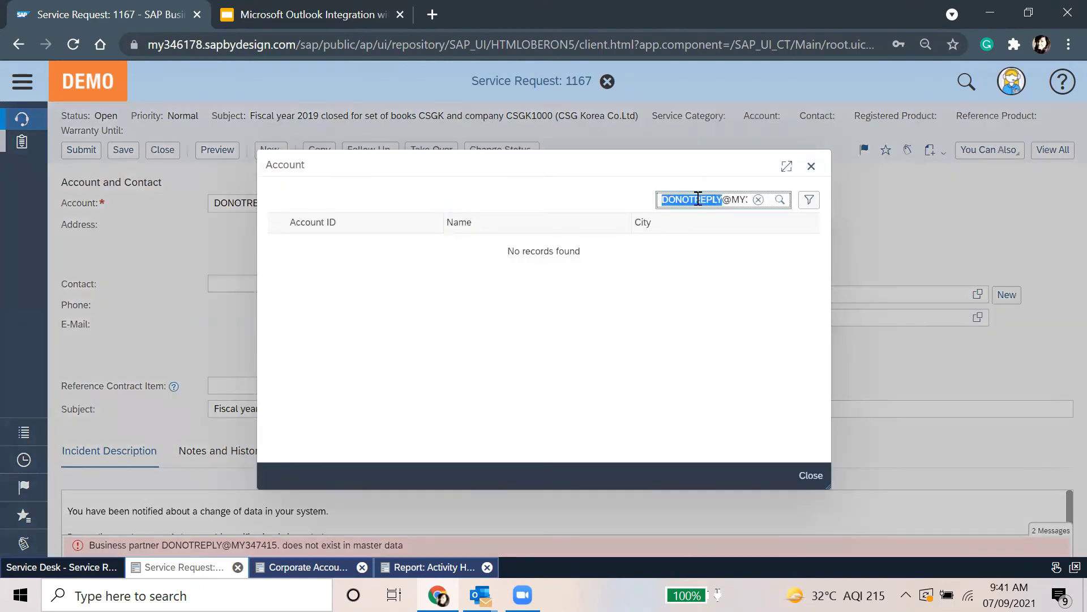
text(csg*)
key(Return)
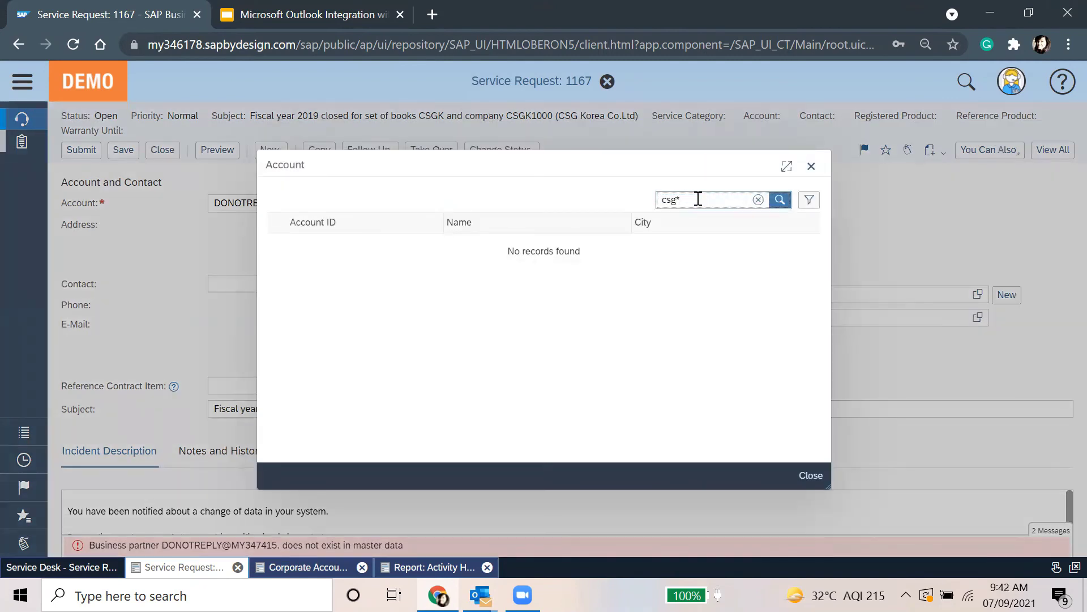
click(563, 262)
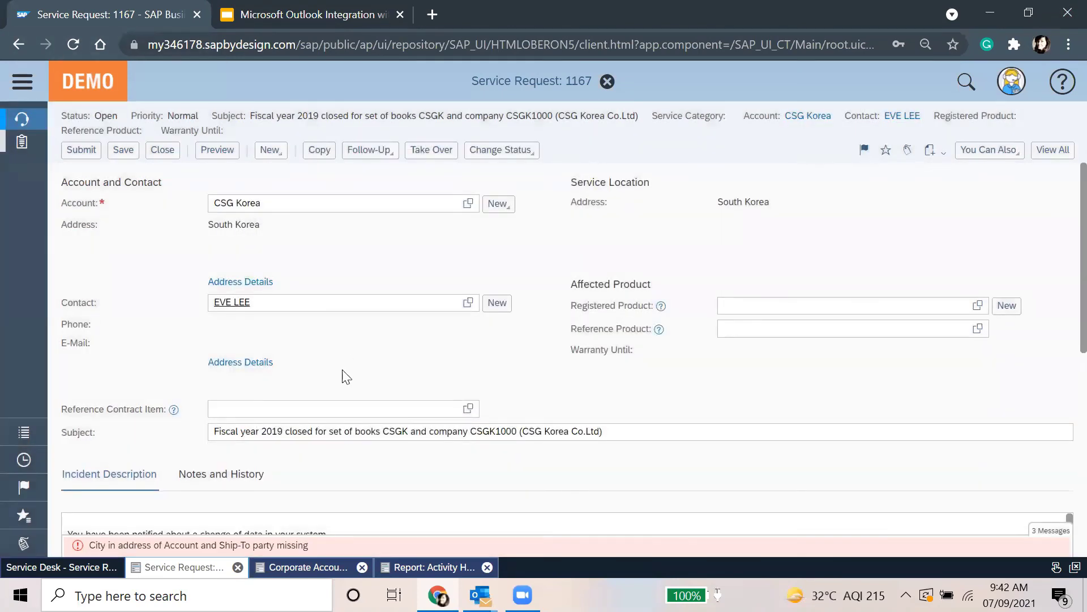
Set the service category to Product Information Request and save the request
click(227, 546)
scroll(756, 397, down, 6)
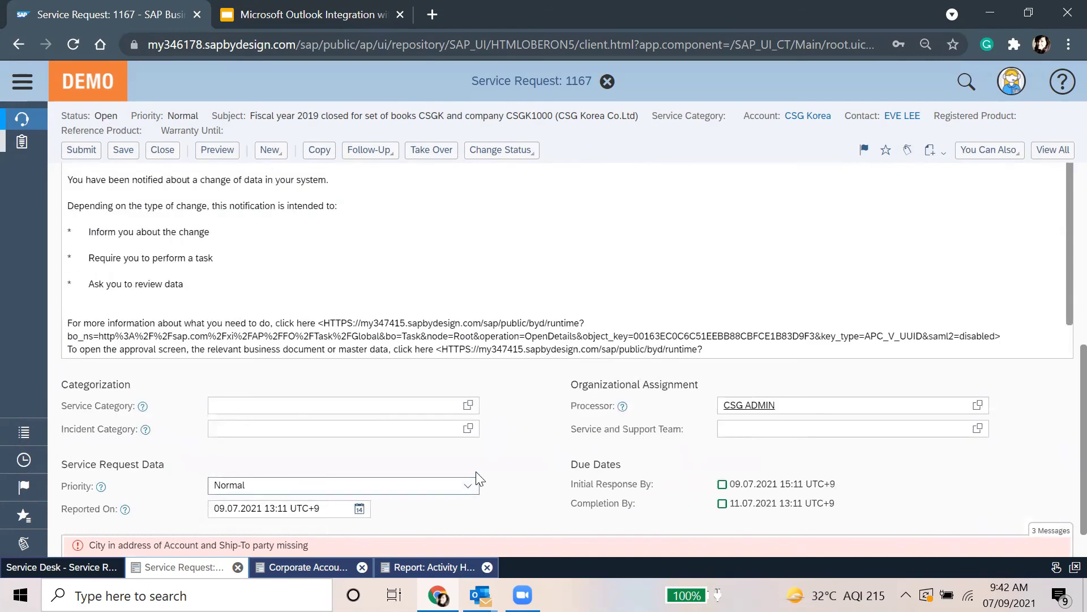
click(467, 405)
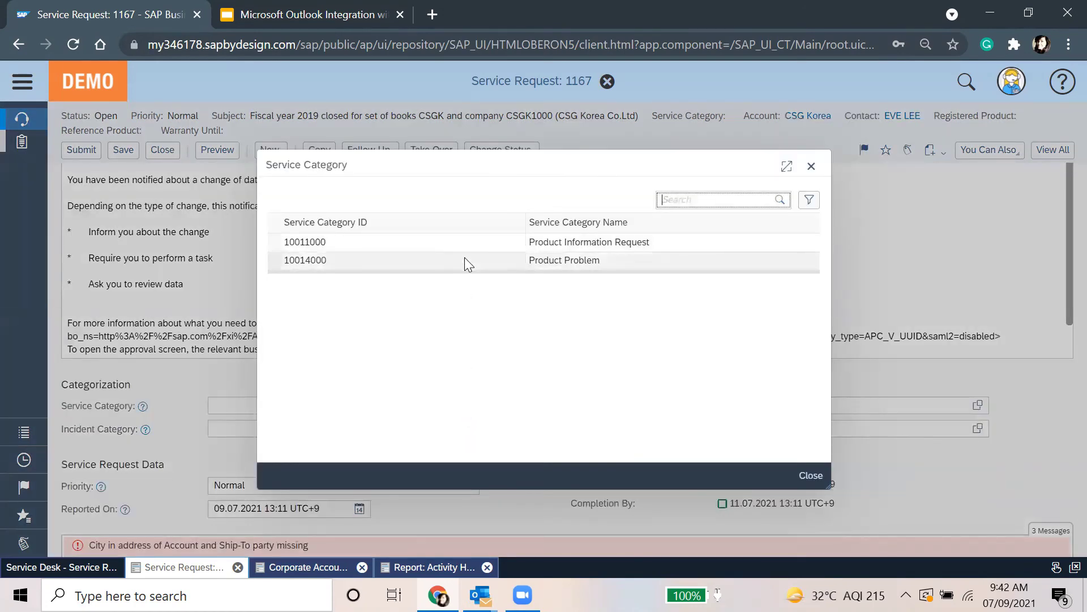
click(464, 247)
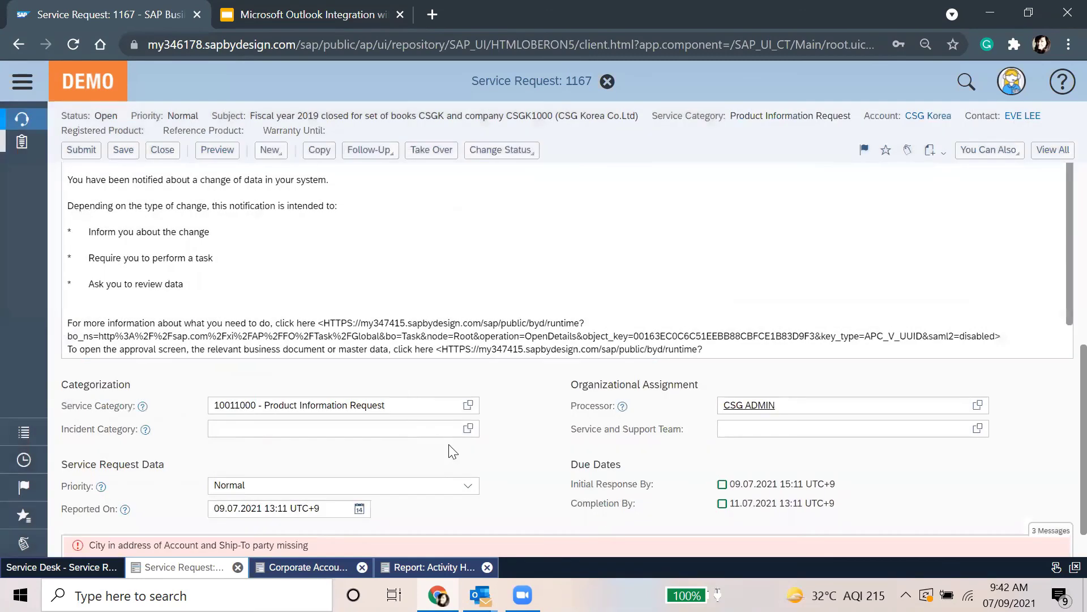
click(468, 428)
click(811, 166)
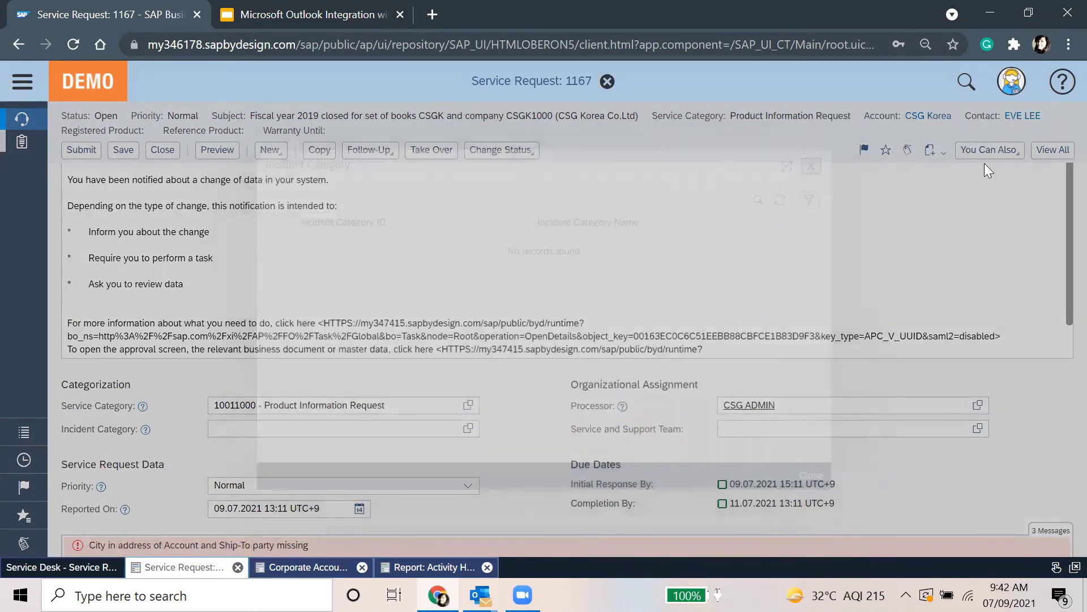
scroll(422, 335, up, 6)
click(126, 152)
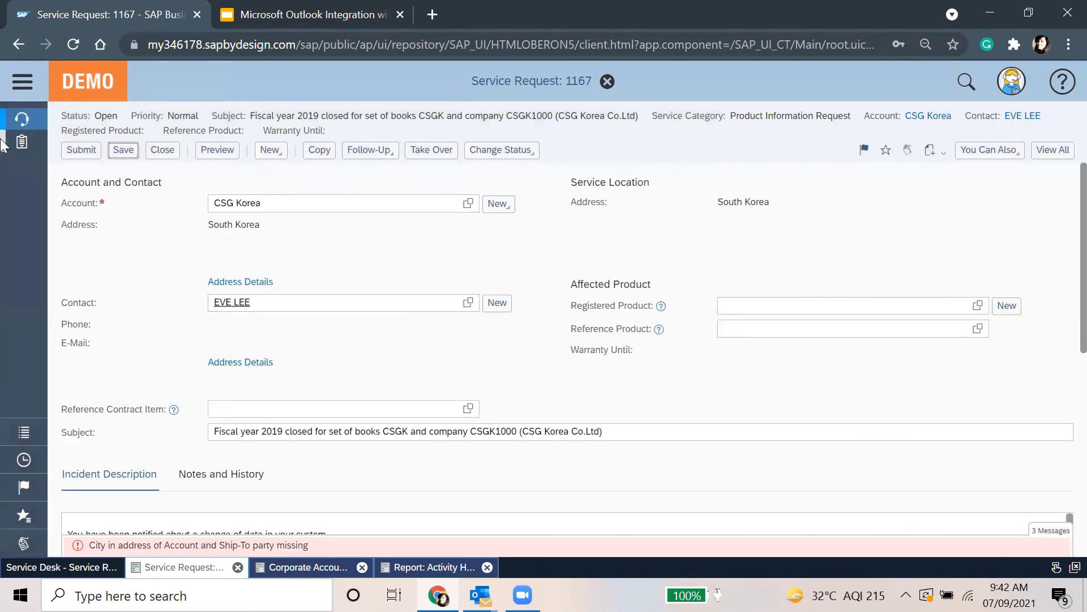
click(79, 150)
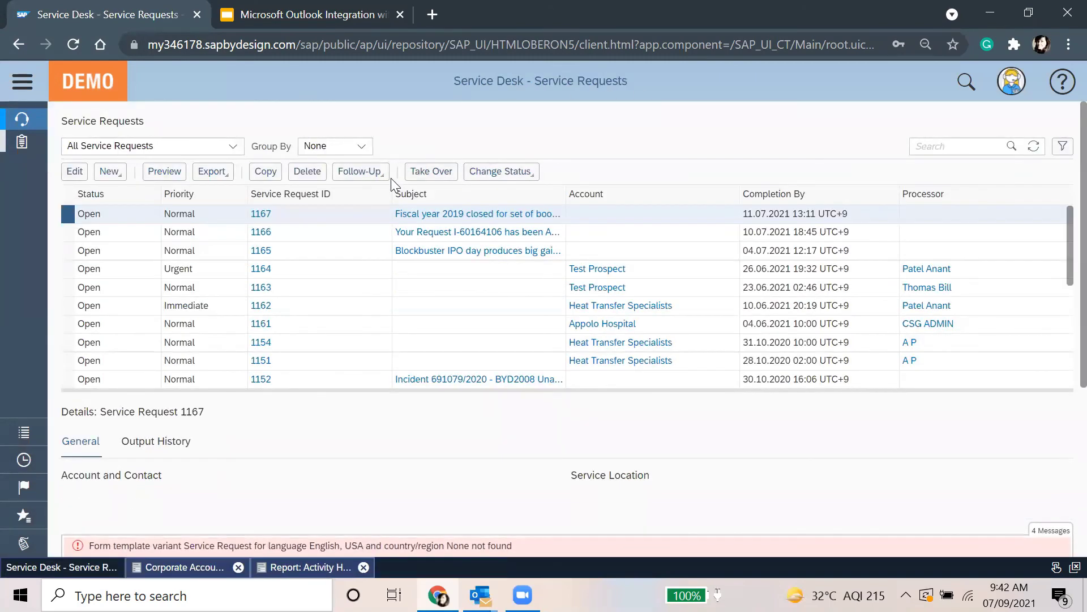
Check the follow-up options and the Fiscal year 2019 e-mail in Outlook, then show slide 15
click(379, 174)
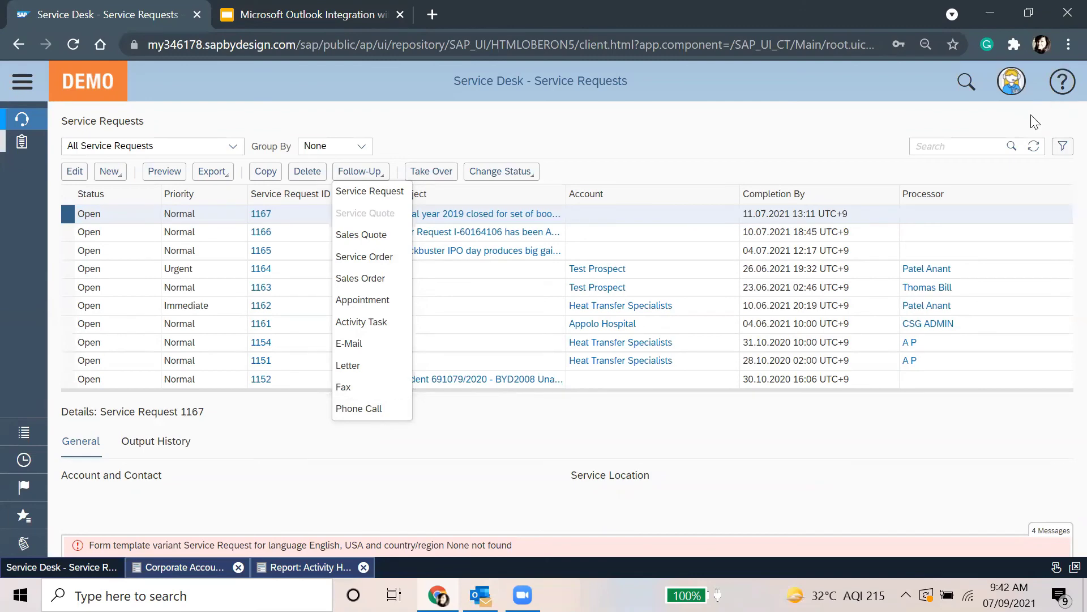
click(1032, 147)
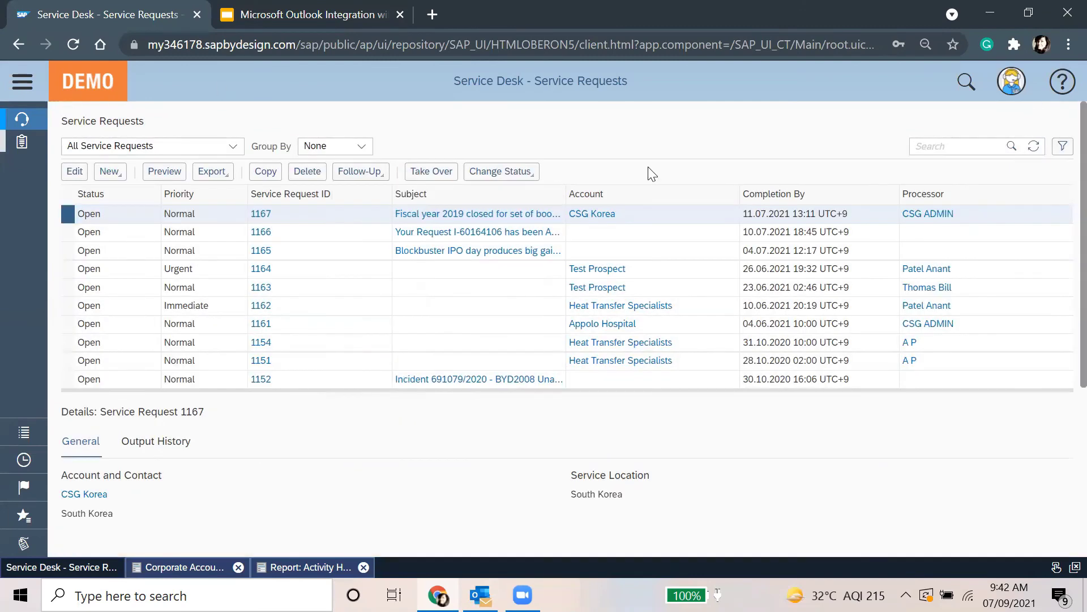
mouse_move(481, 595)
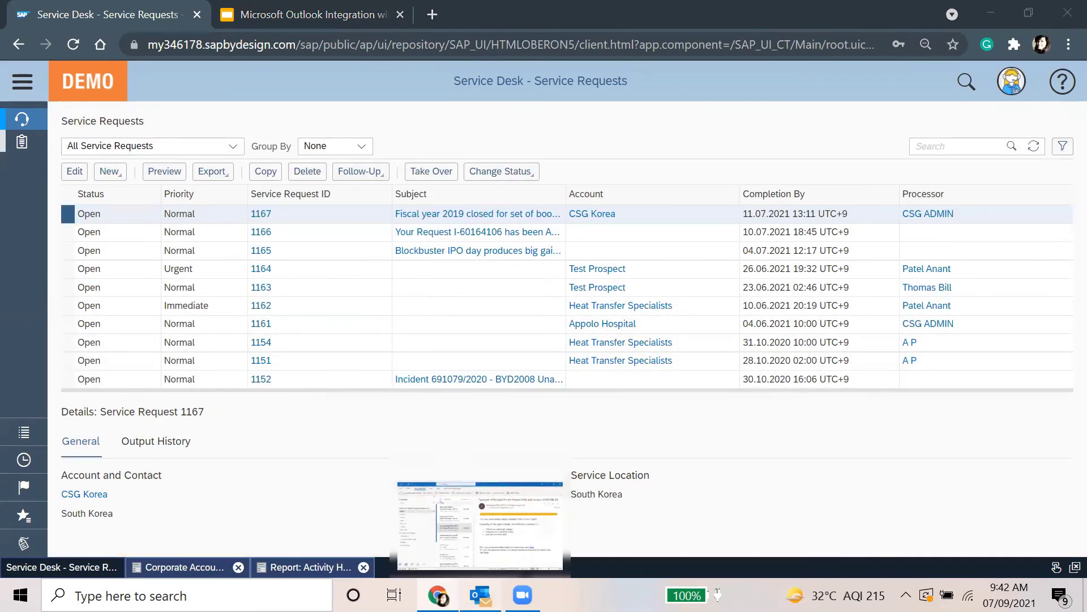
click(549, 504)
click(357, 436)
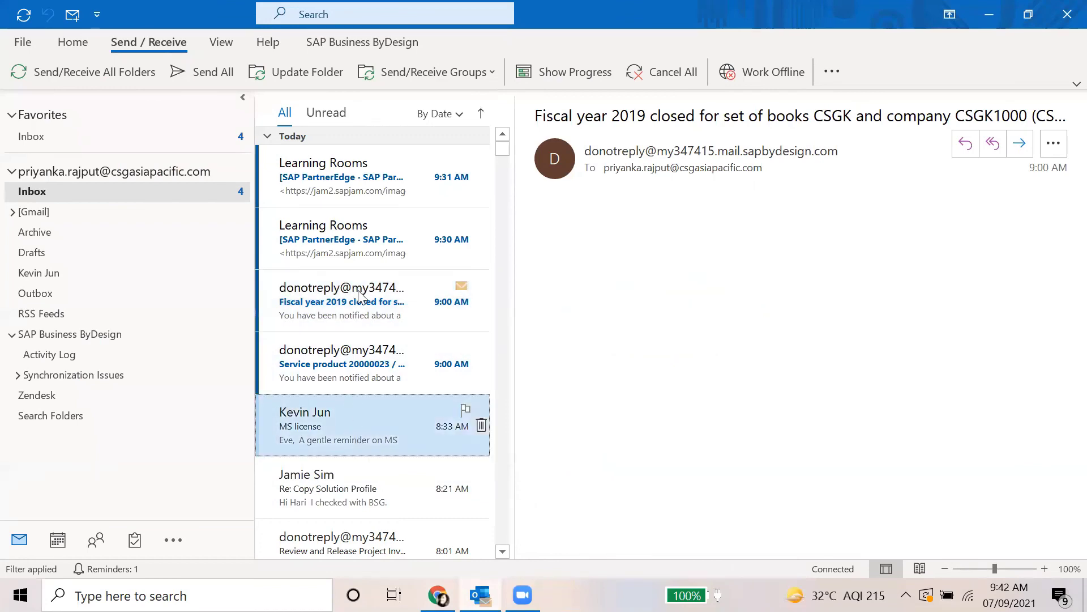
click(360, 295)
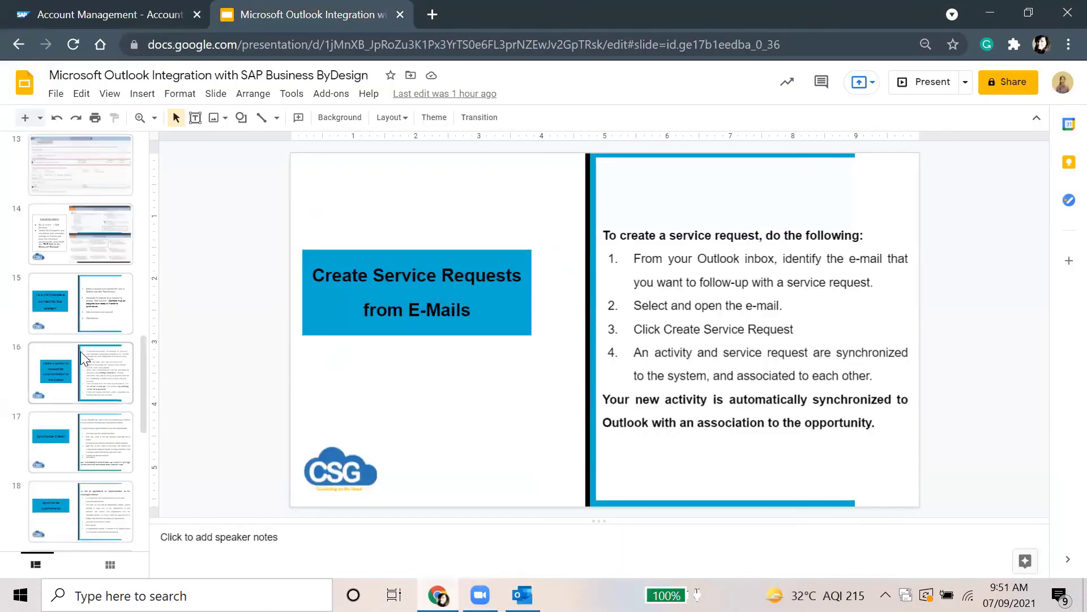
click(79, 315)
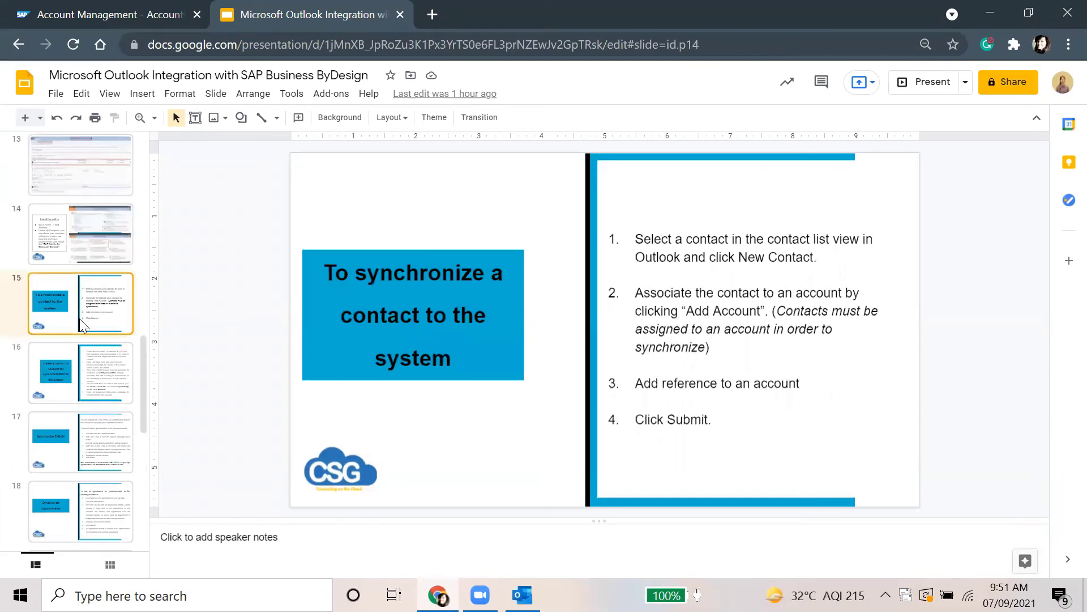
Page through slides 16 onward until the 'Key Takeaways' slide 24
click(79, 369)
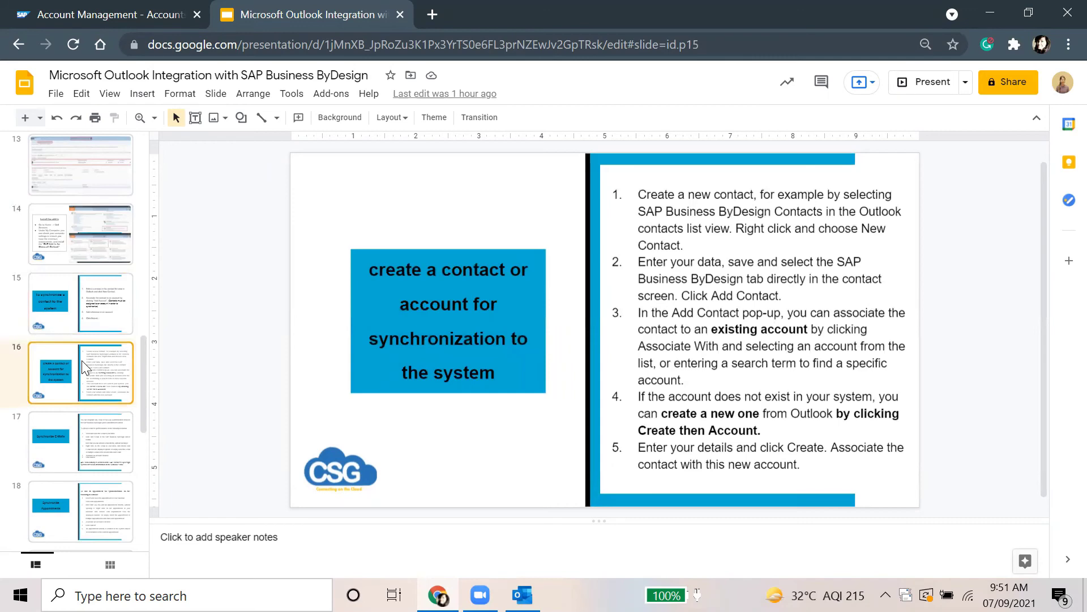
key(Down)
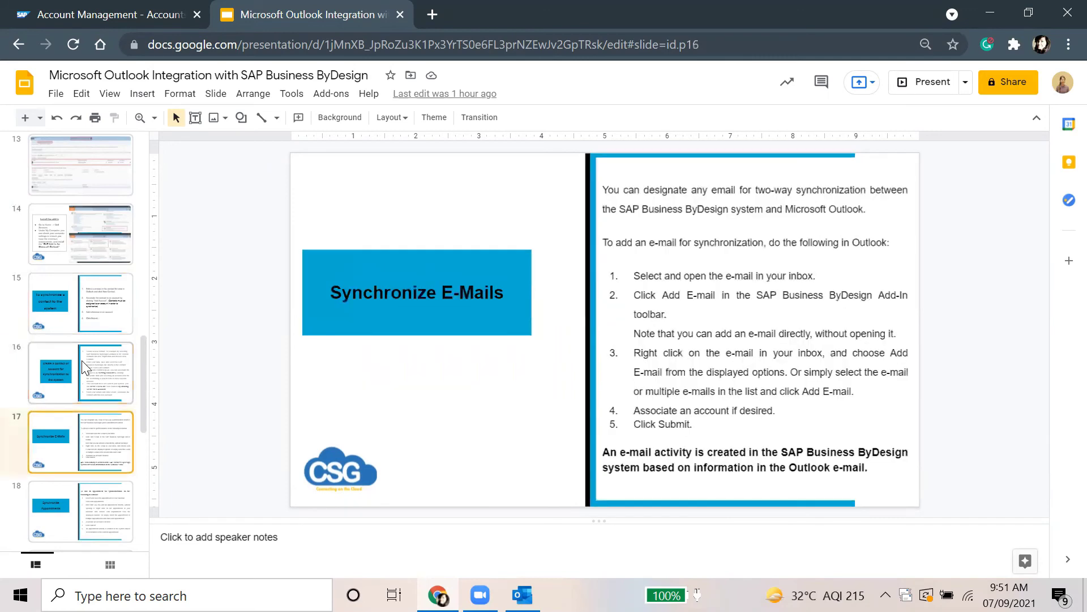
key(Down)
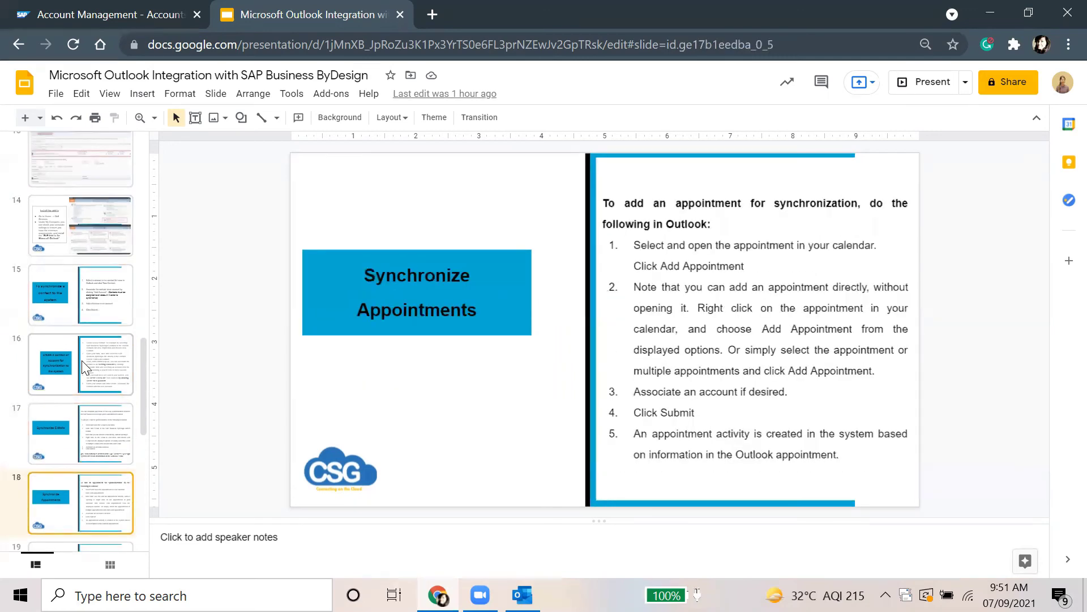
key(Down)
key(Down)
key(Down)
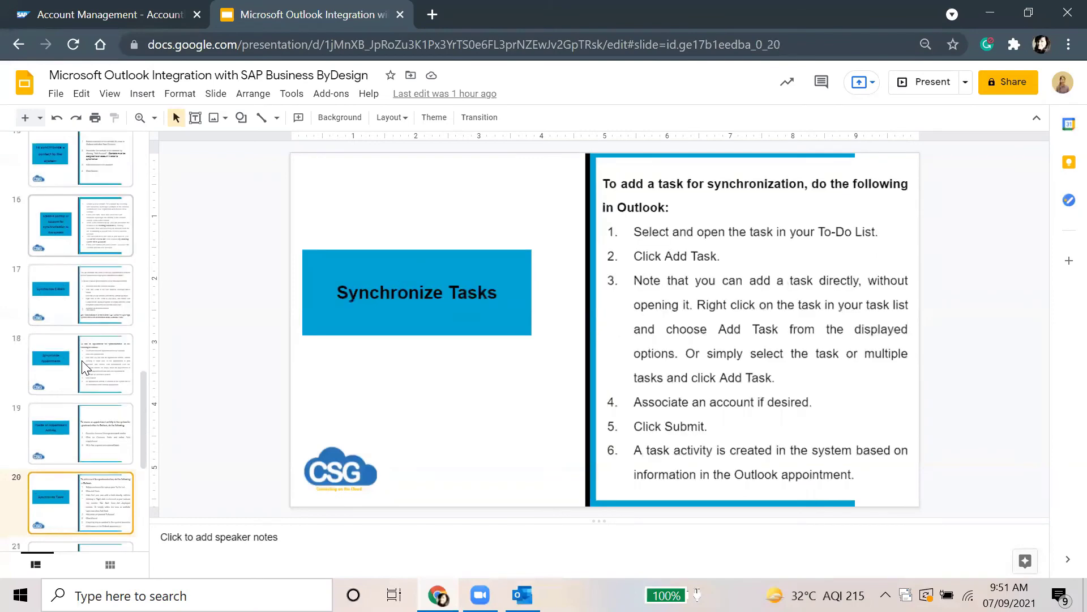
key(Down)
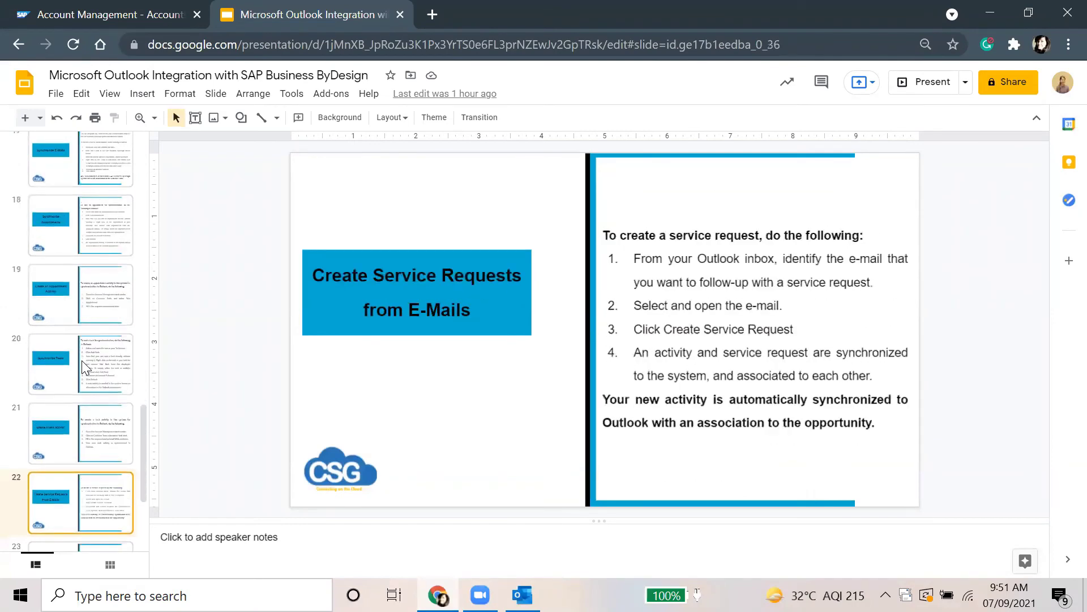
key(Down)
key(Down)
key(Up)
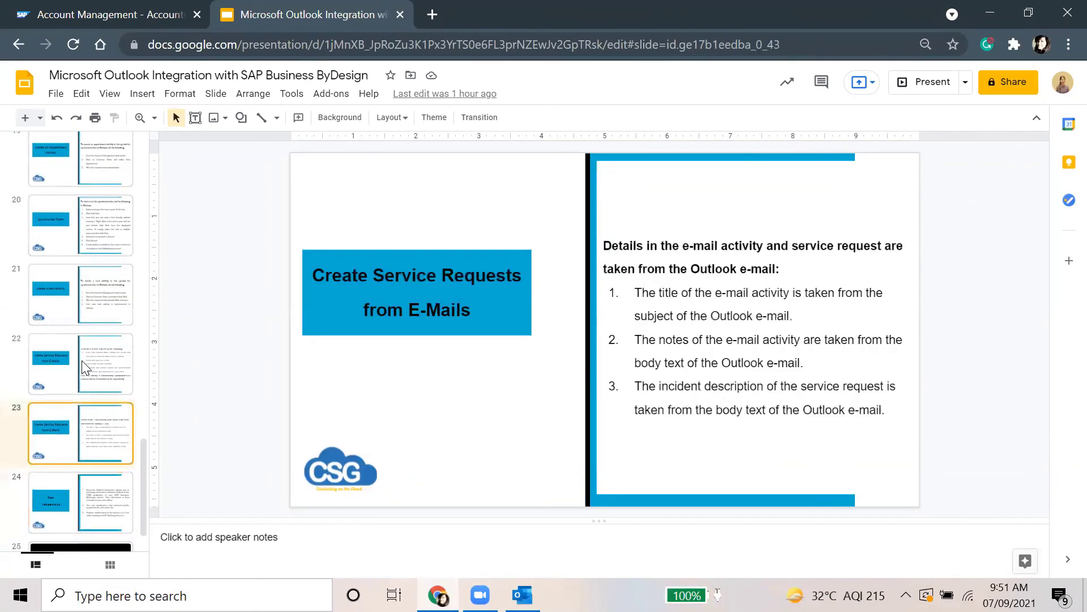
key(Down)
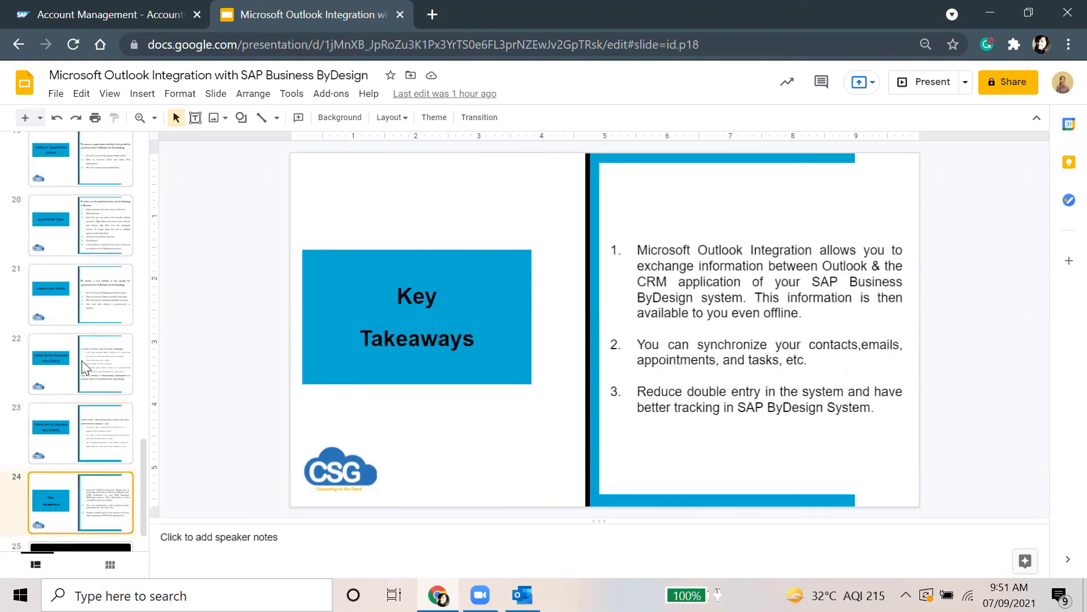